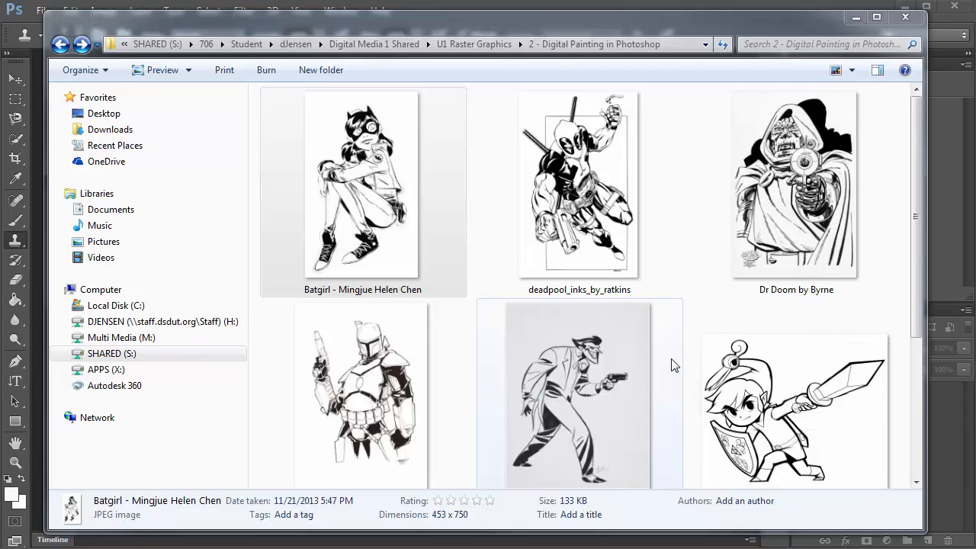
Open the link_lineart_by_lainsnavi image in Photoshop by bringing it over from the file browser
click(607, 359)
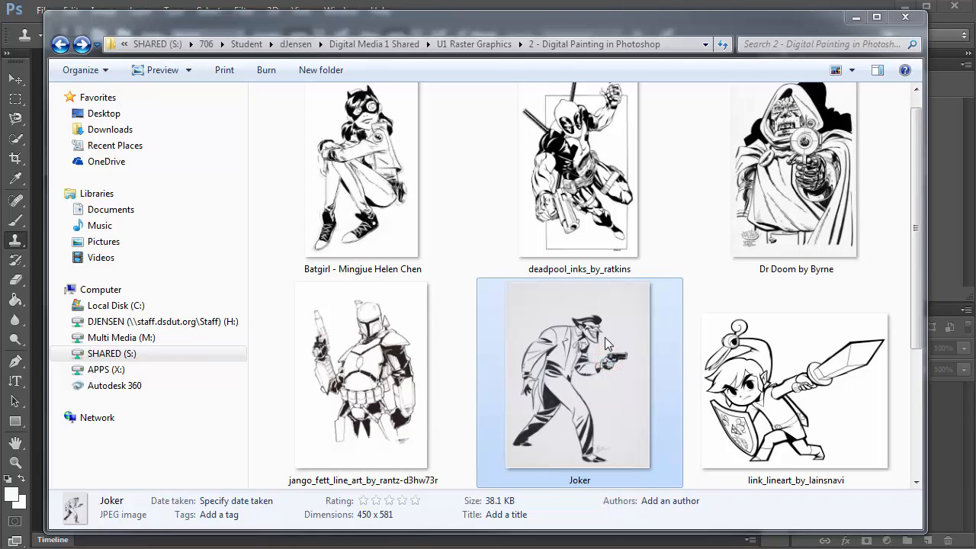
double_click(614, 375)
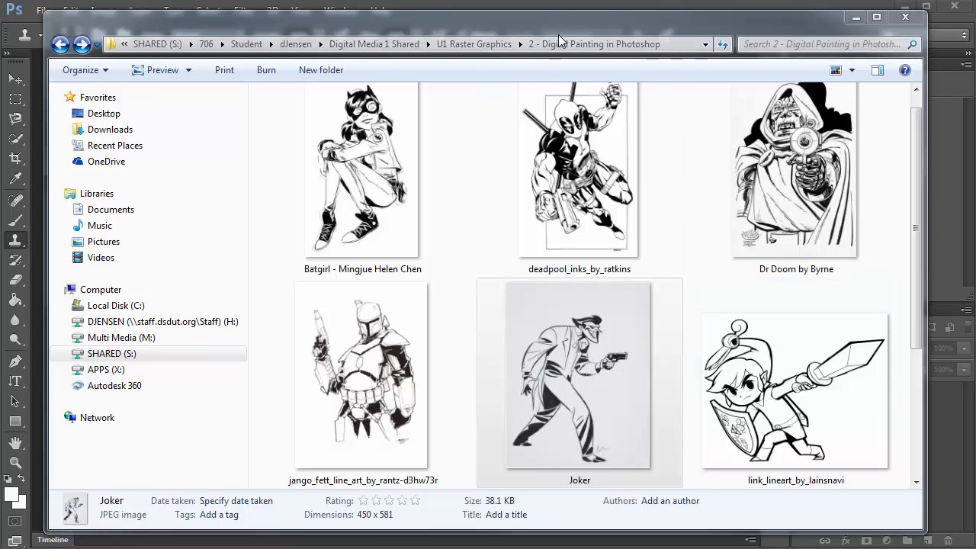
drag(559, 34, 872, 106)
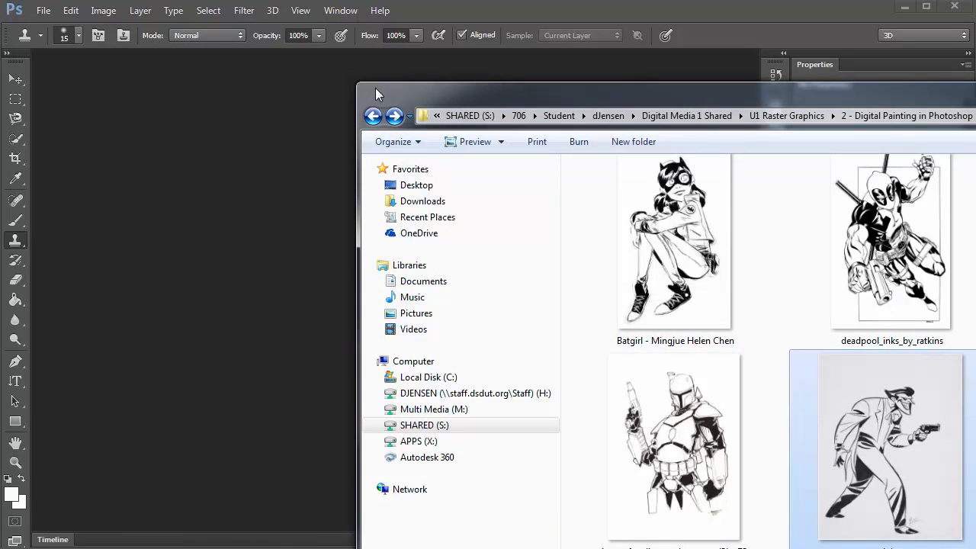
drag(526, 100, 249, 128)
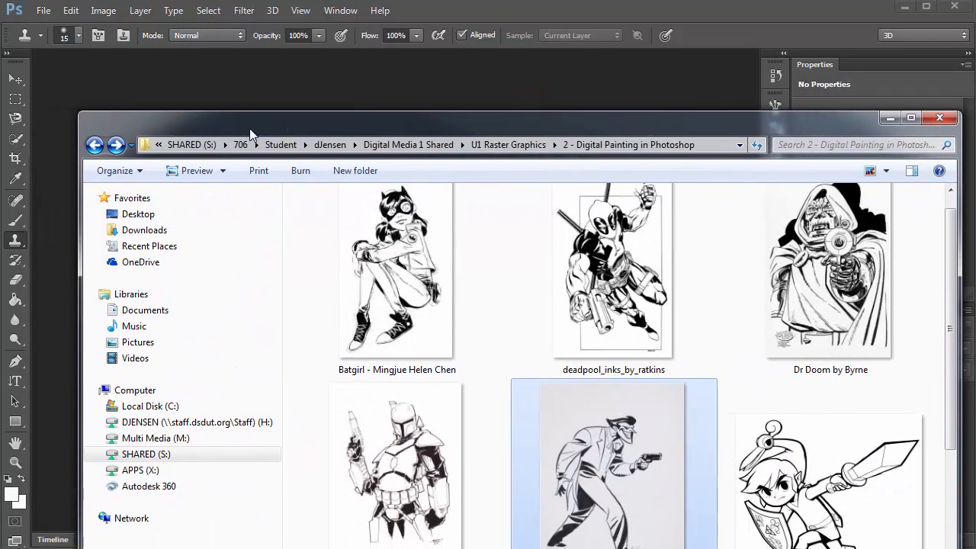
click(43, 9)
click(79, 42)
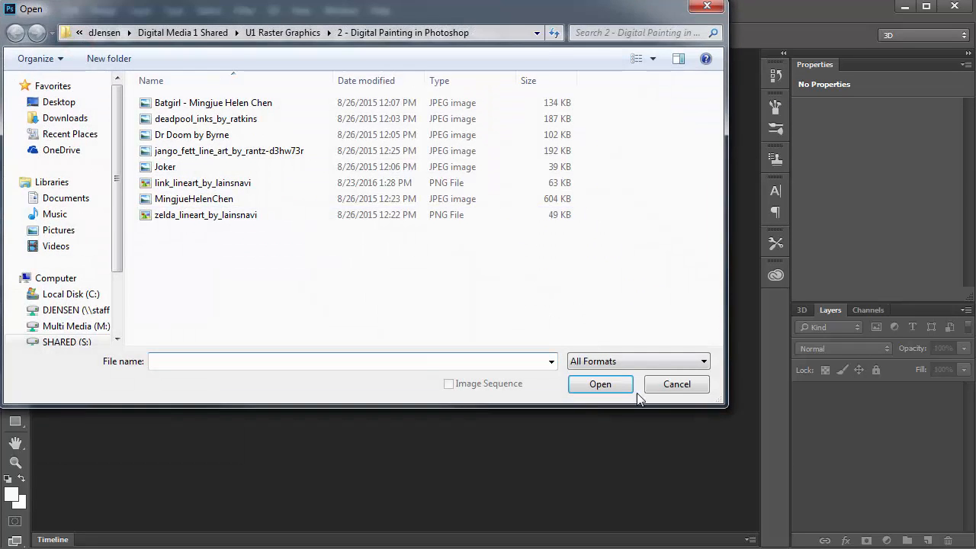
click(671, 385)
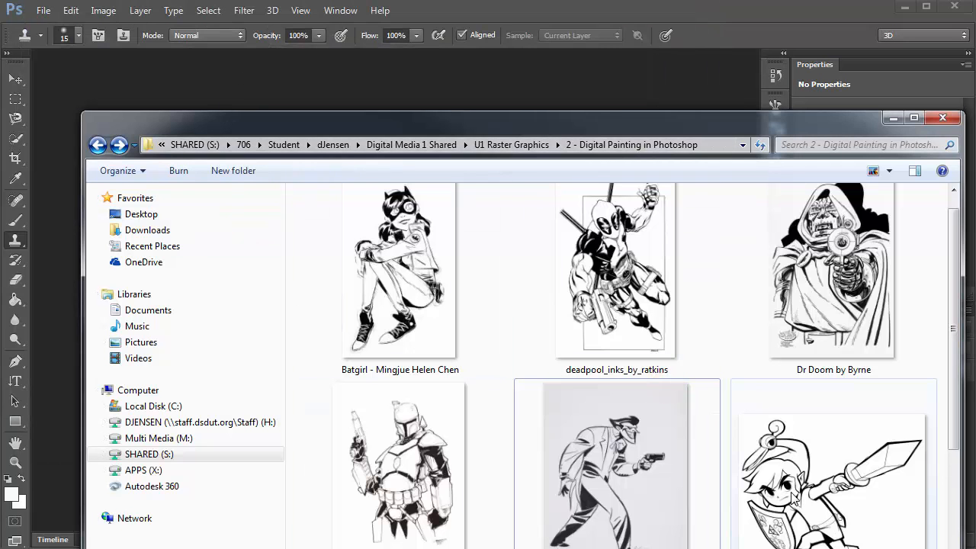
drag(795, 498, 462, 94)
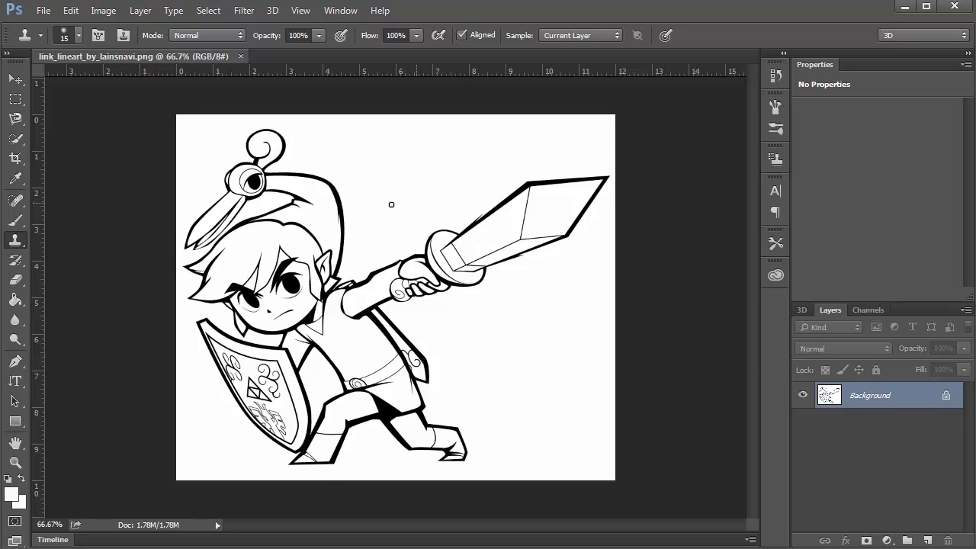
Zoom in closely and pan around the arm to examine the pixels of the line art
scroll(358, 267, up, 5)
scroll(302, 334, up, 8)
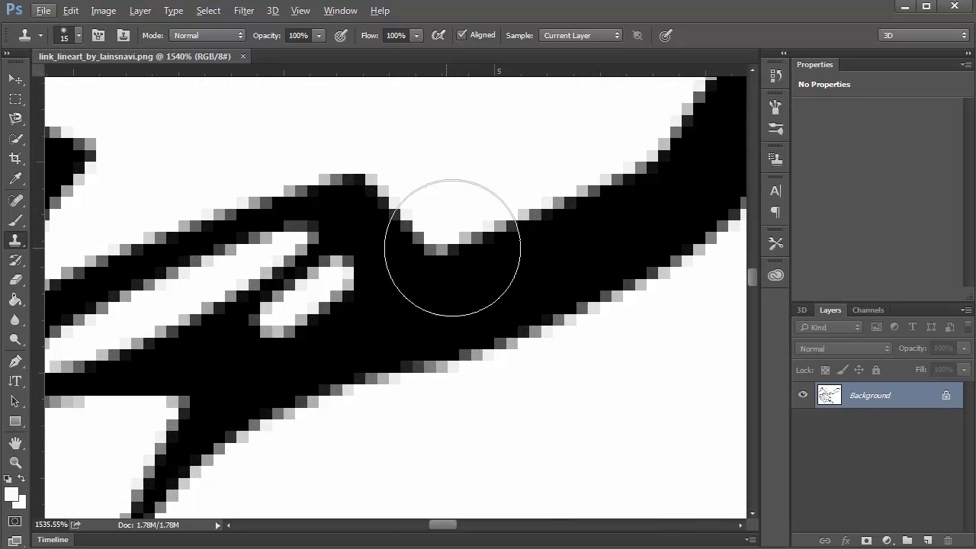
drag(479, 241, 319, 259)
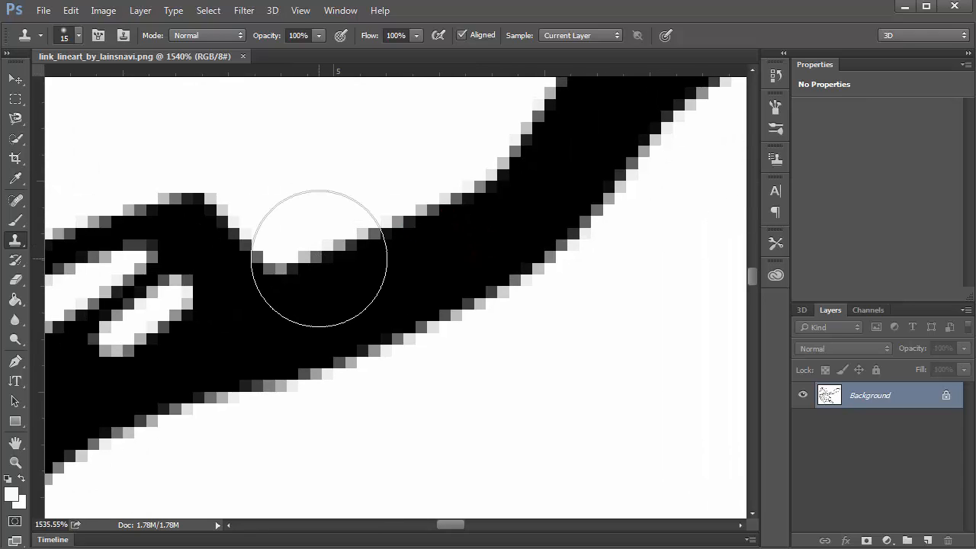
scroll(440, 163, down, 3)
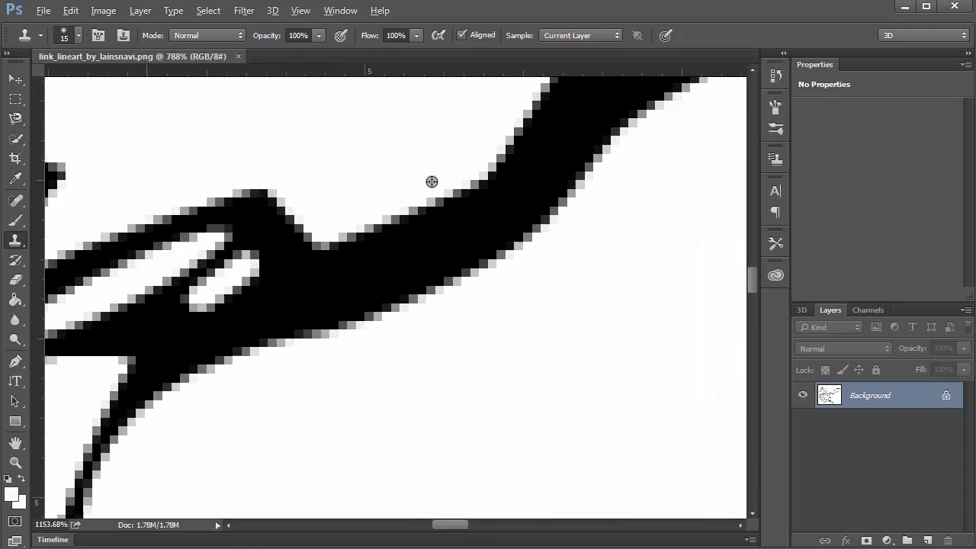
scroll(432, 182, up, 4)
scroll(474, 190, down, 1)
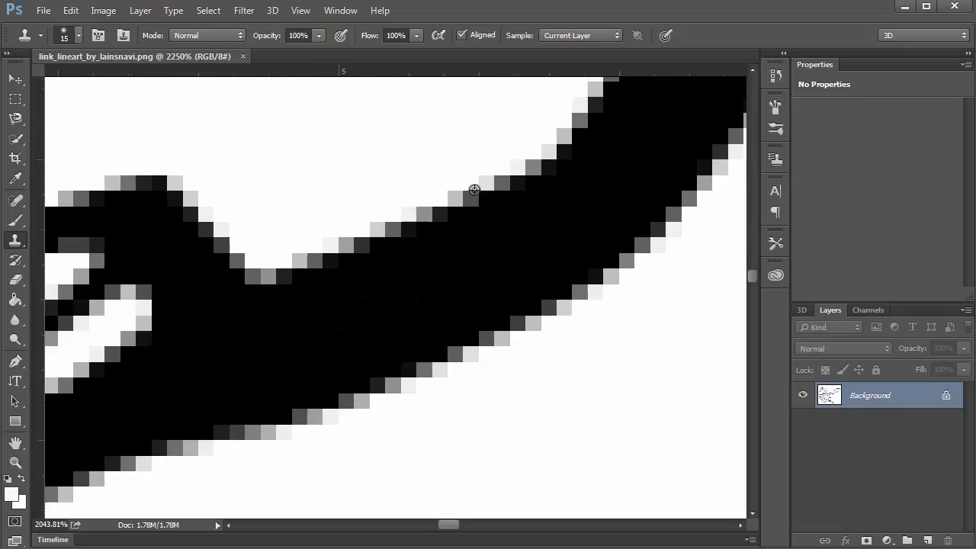
scroll(474, 190, down, 3)
scroll(473, 209, down, 2)
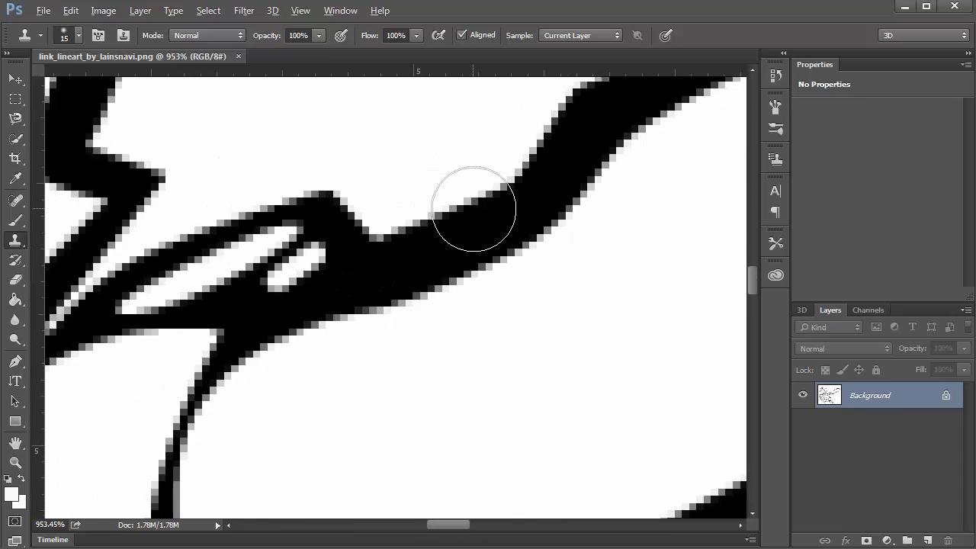
scroll(474, 208, down, 5)
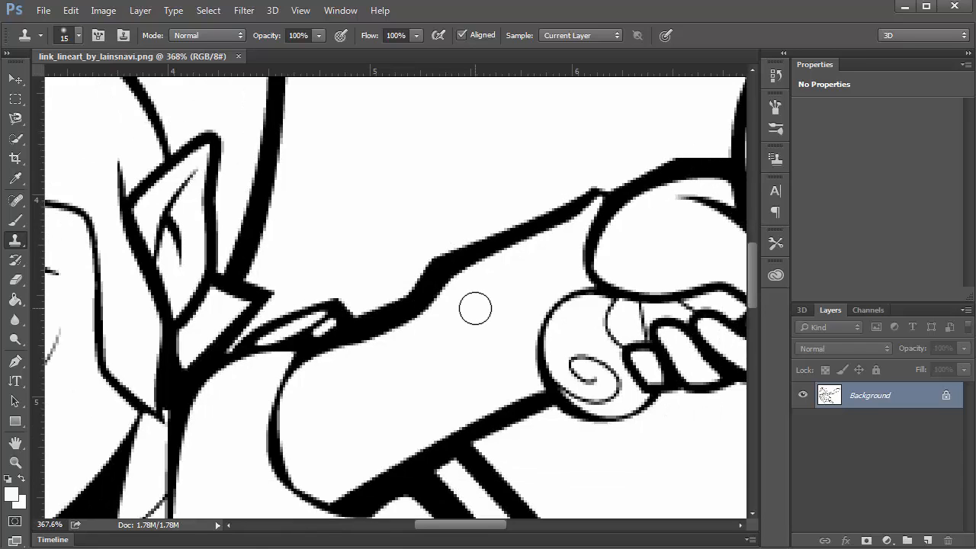
Set the foreground color to pink #e02582
click(11, 494)
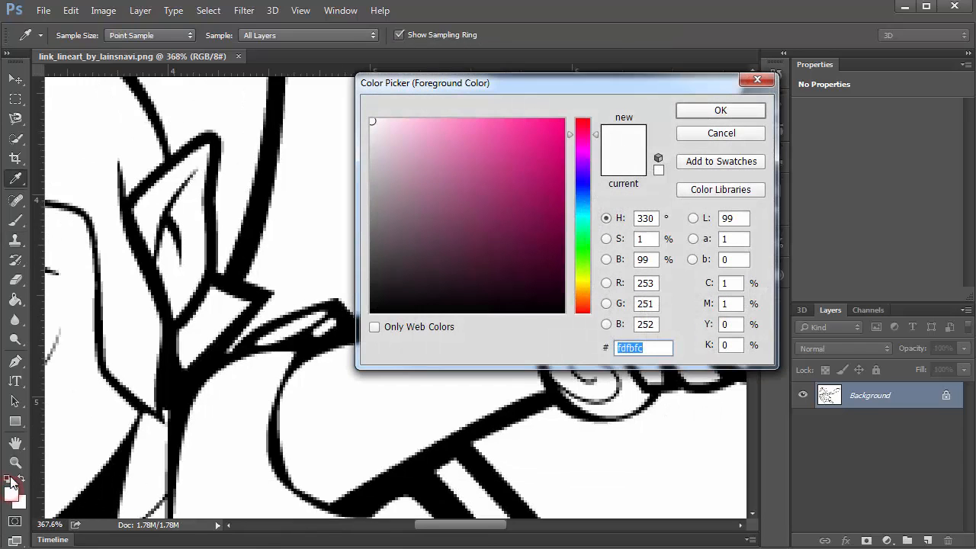
click(533, 142)
click(710, 110)
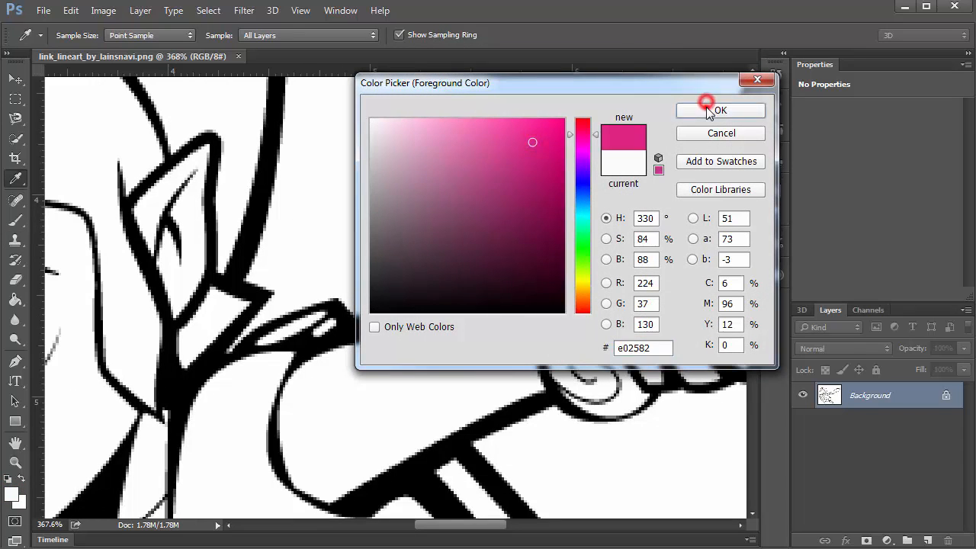
With the Brush tool at size 25, paint a straight pink line across the arm
click(19, 221)
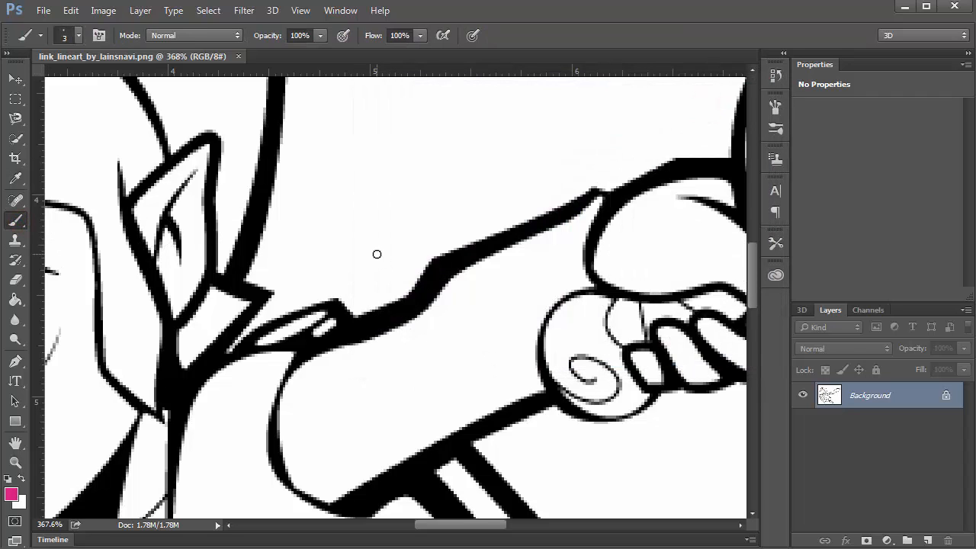
key(bracketright)
key(bracketright)
key(bracketright)
key(bracketright)
key(bracketright)
key(bracketright)
key(bracketright)
key(bracketright)
key(bracketright)
key(bracketright)
click(394, 247)
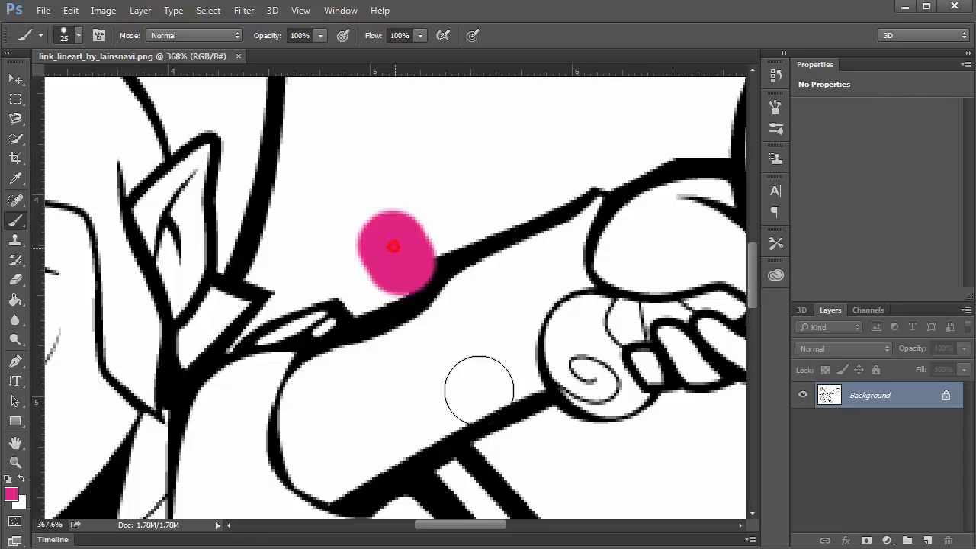
shift+click(479, 390)
Zoom in on the stroke's edge and undo the pink line
alt+scroll(419, 279, up, 8)
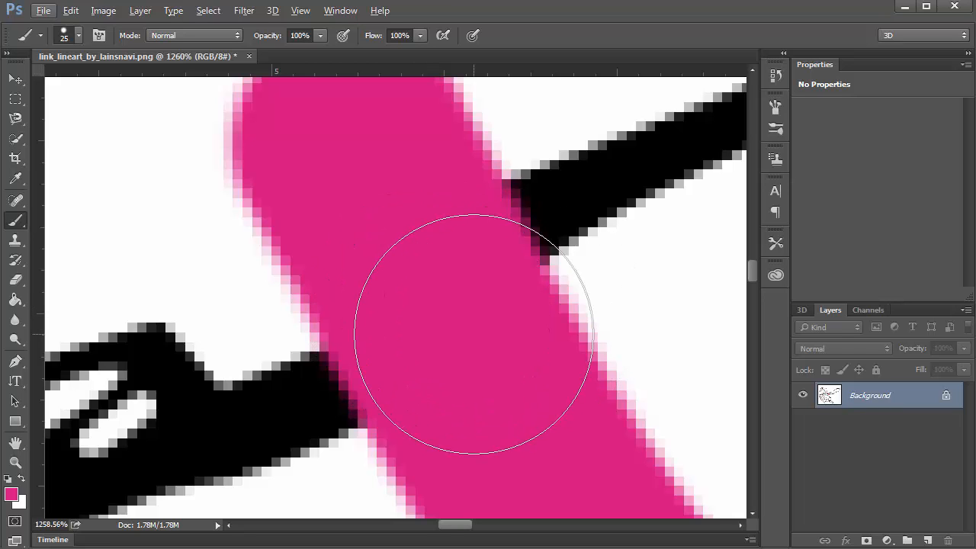
scroll(473, 334, down, 3)
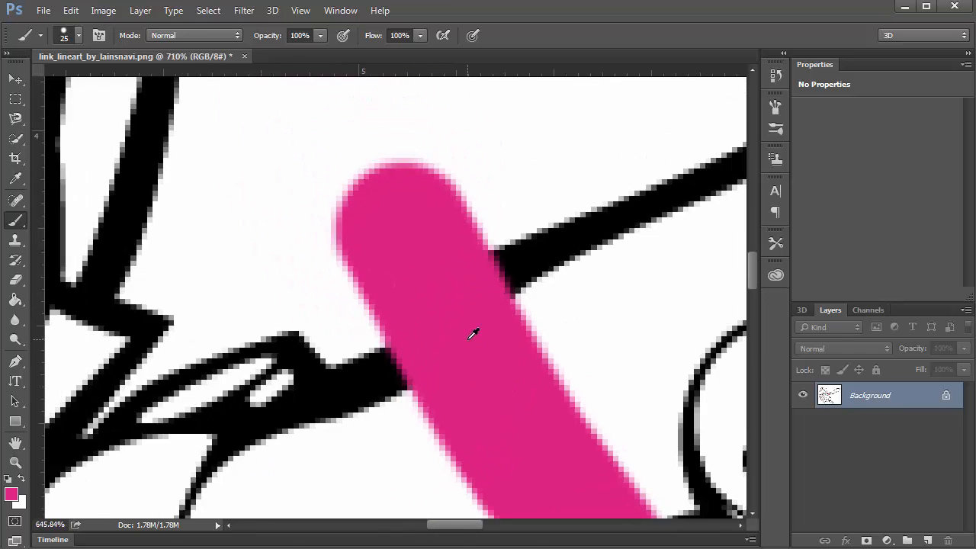
scroll(474, 335, down, 2)
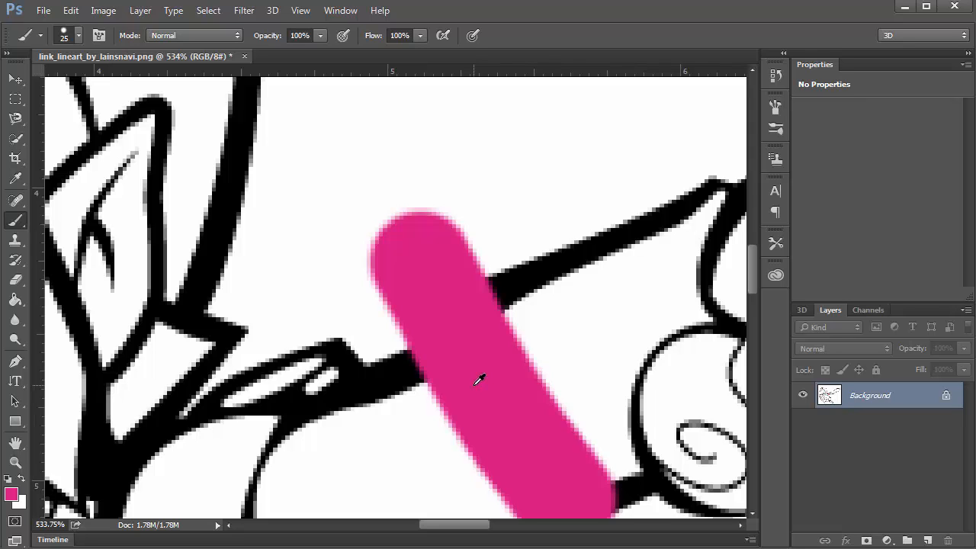
key(ctrl+z)
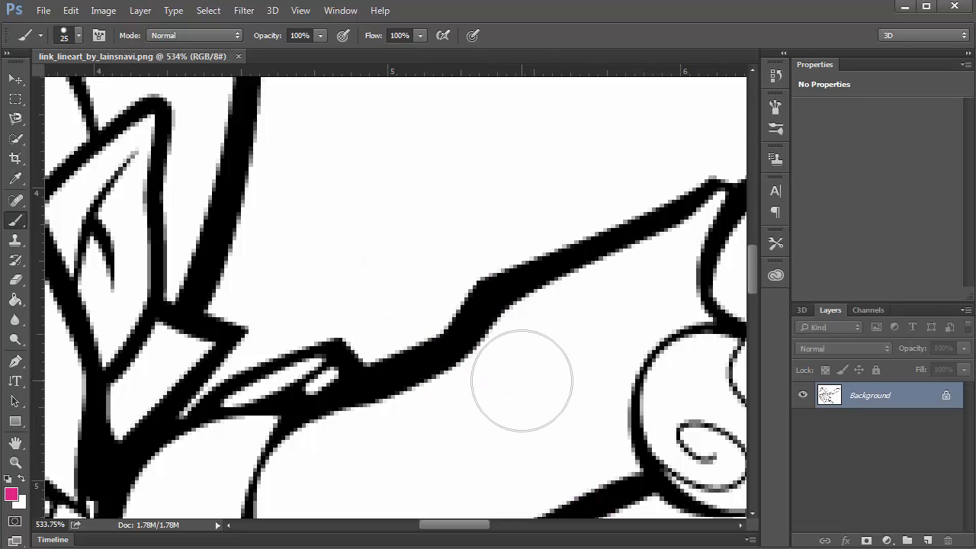
scroll(455, 389, down, 8)
drag(455, 379, 482, 321)
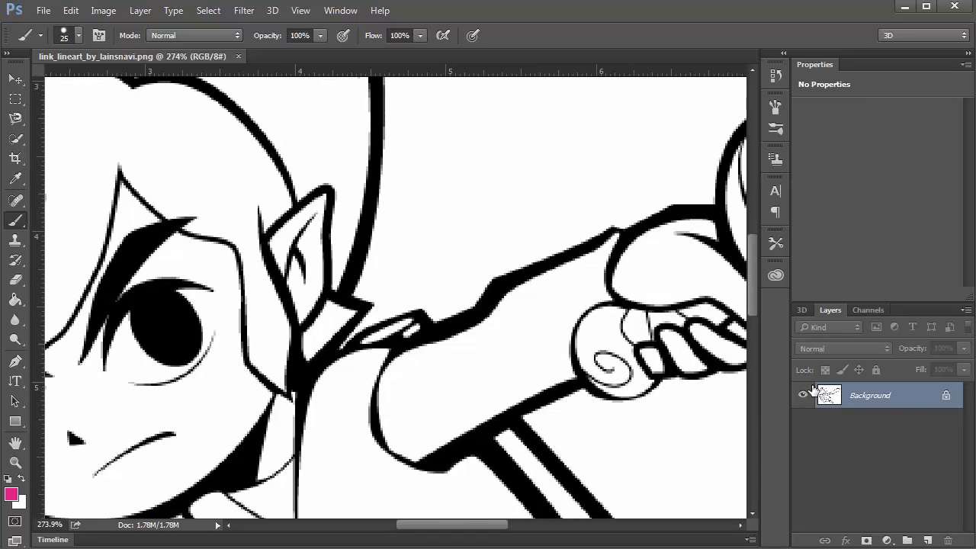
click(803, 310)
click(831, 311)
click(863, 310)
click(831, 311)
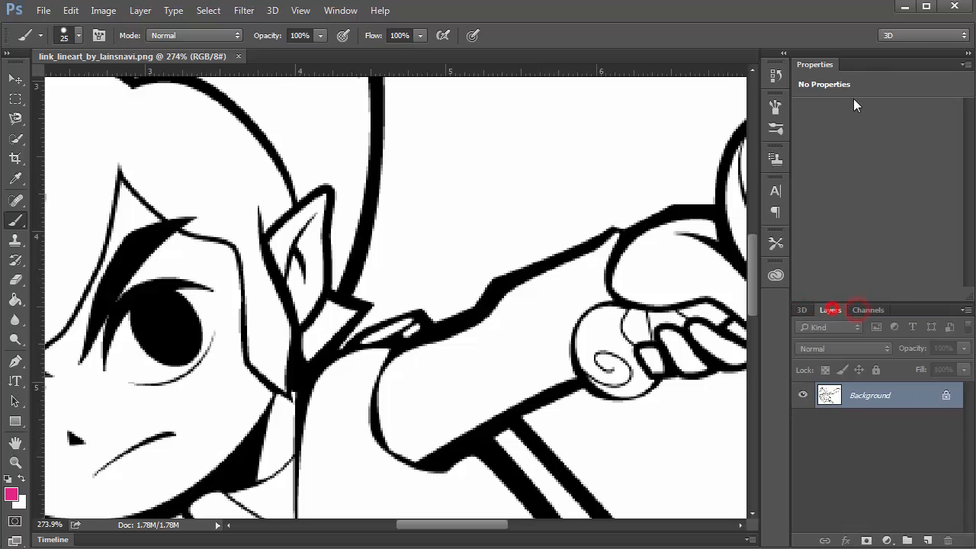
Switch the workspace to Essentials and reset it
click(883, 36)
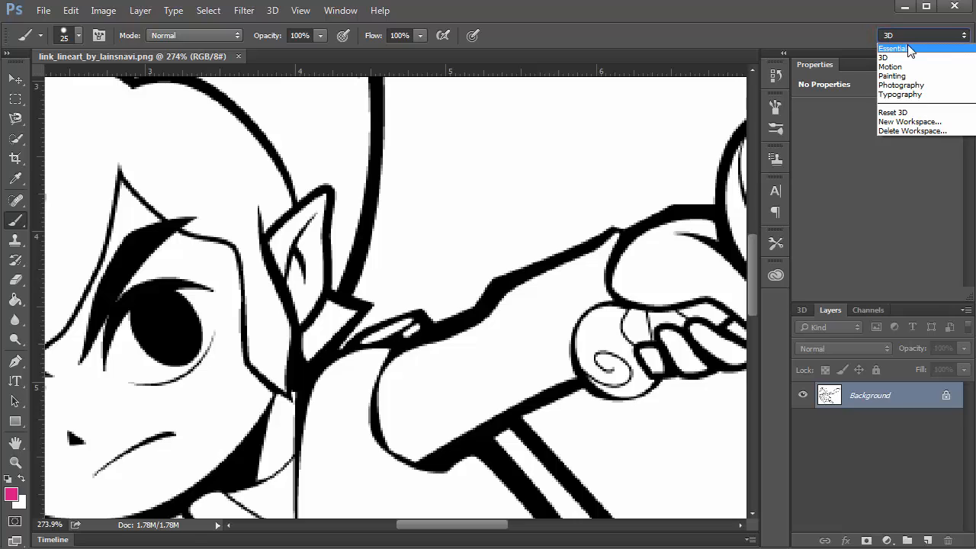
click(907, 46)
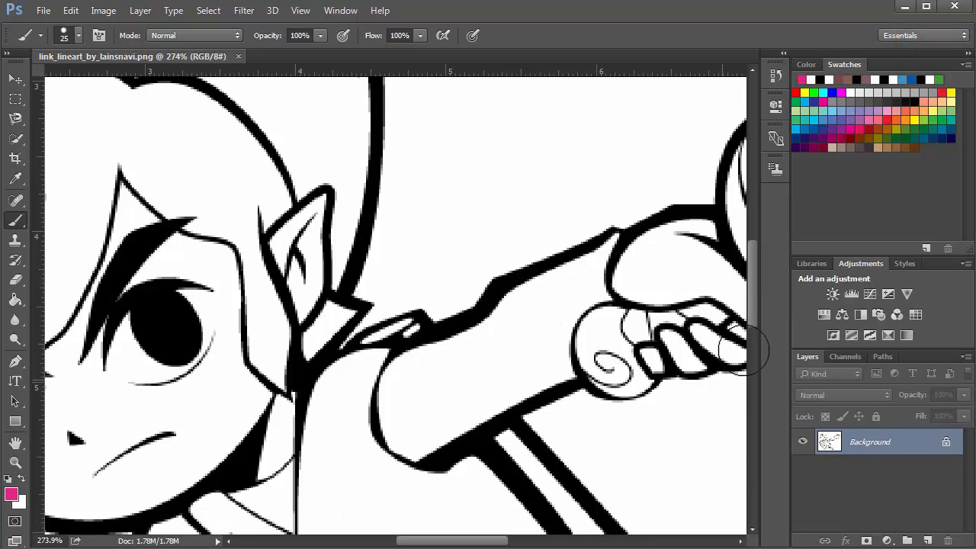
click(885, 35)
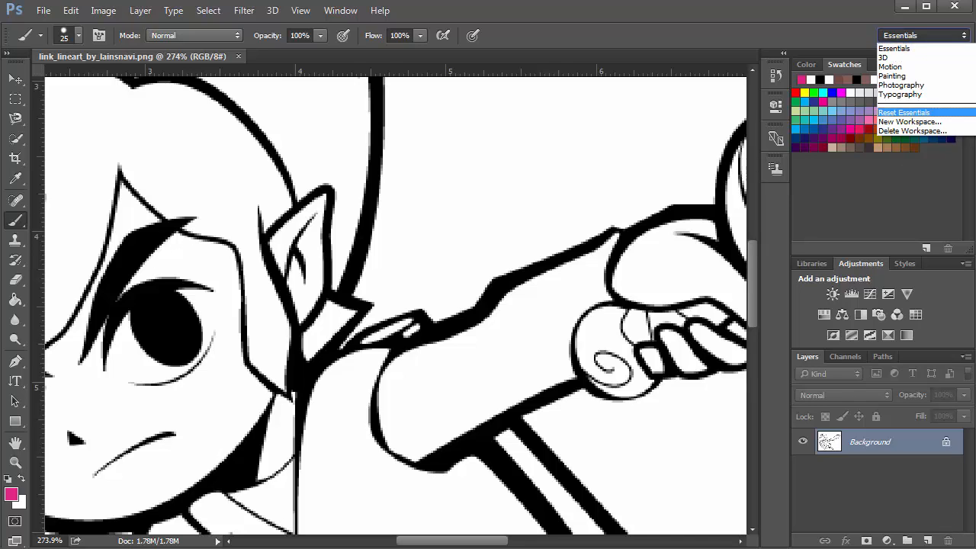
click(904, 113)
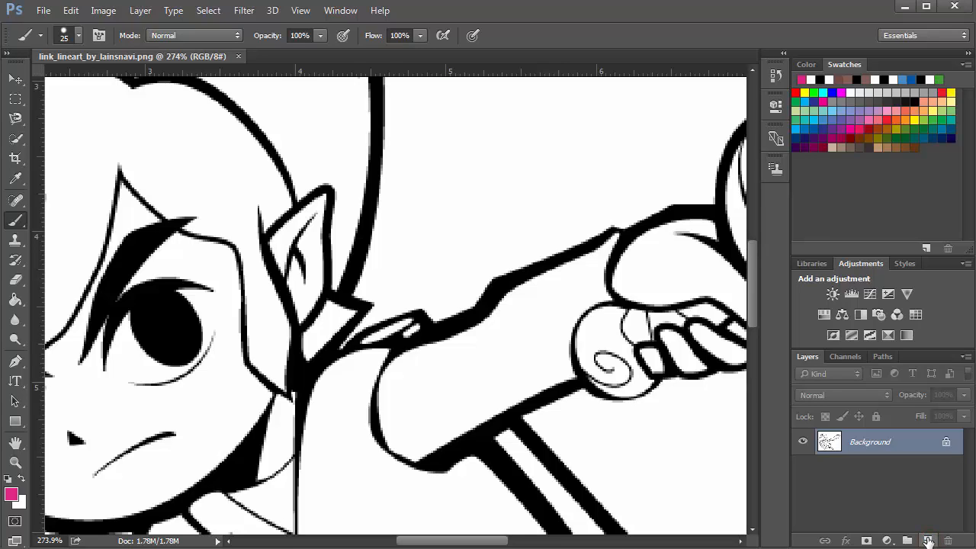
Add a new layer and name it Purple
click(928, 541)
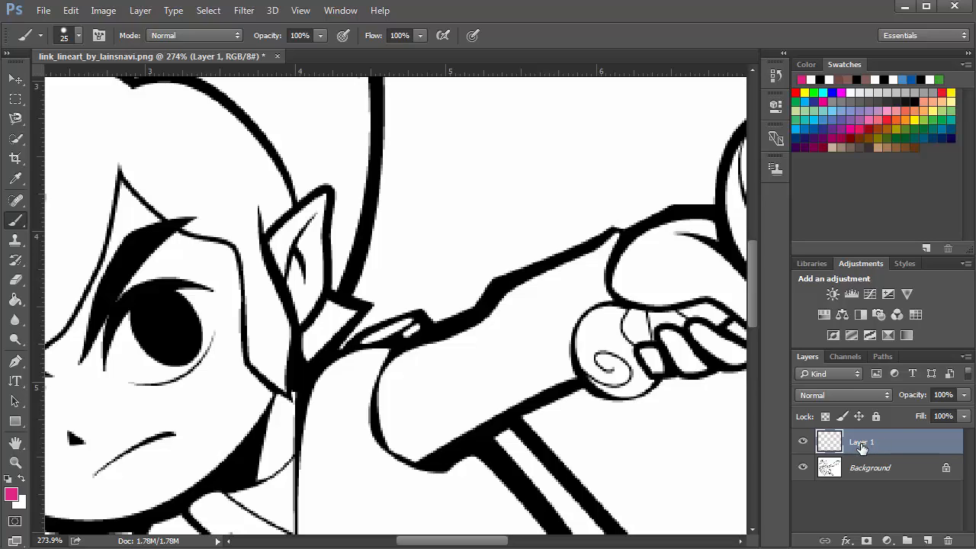
double_click(862, 443)
text(Purple)
key(Return)
click(865, 435)
double_click(867, 441)
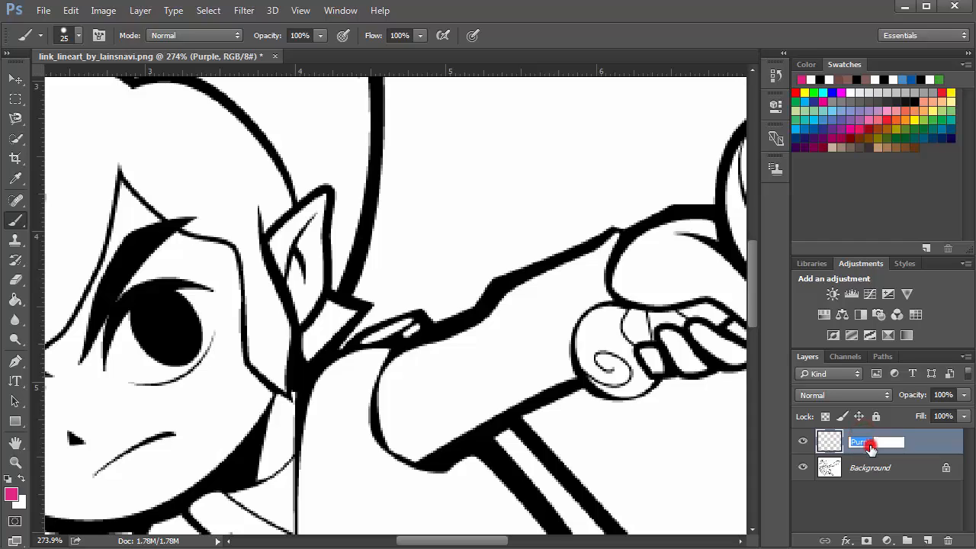
click(944, 449)
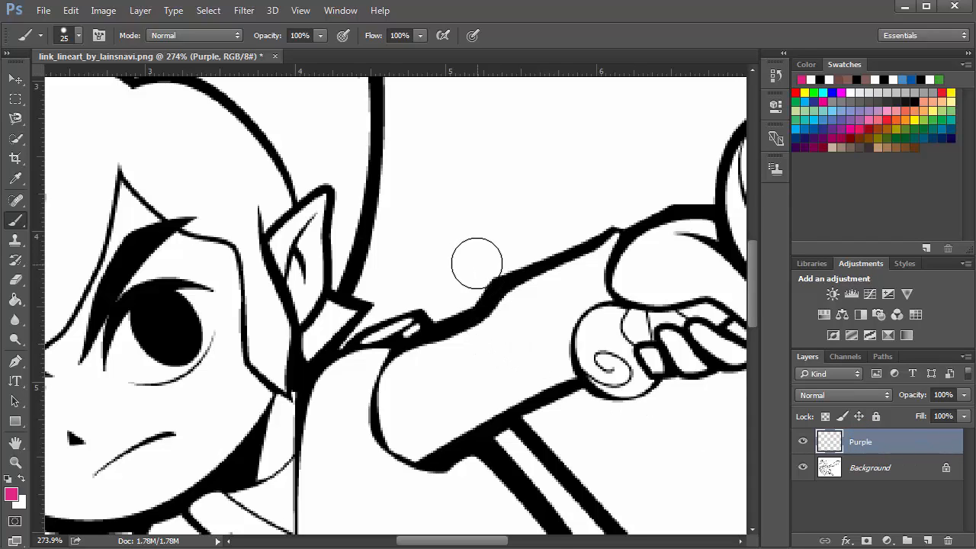
Paint a pink stroke across the arm on the Purple layer
mouse_move(447, 246)
mouse_down()
mouse_move(506, 343)
mouse_move(565, 405)
mouse_move(564, 431)
mouse_up()
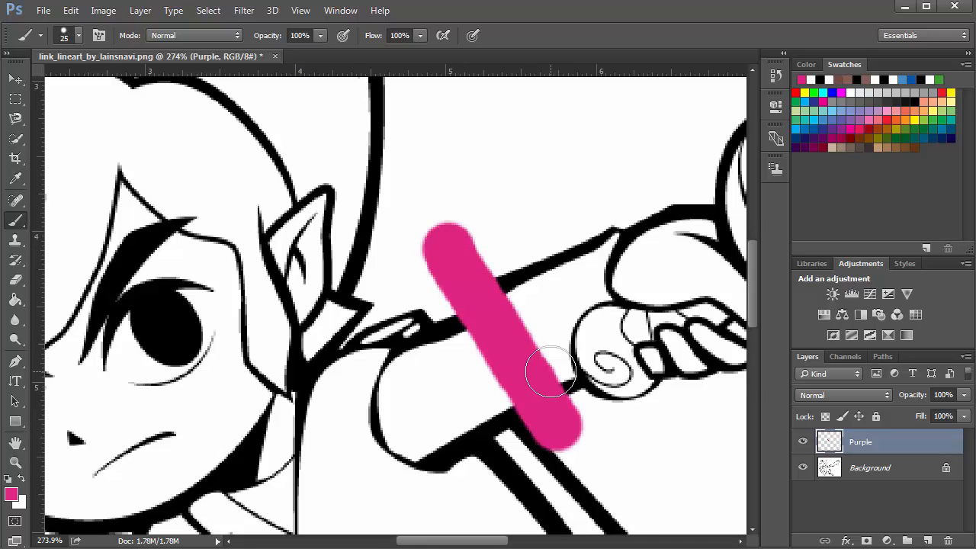
scroll(550, 372, up, 5)
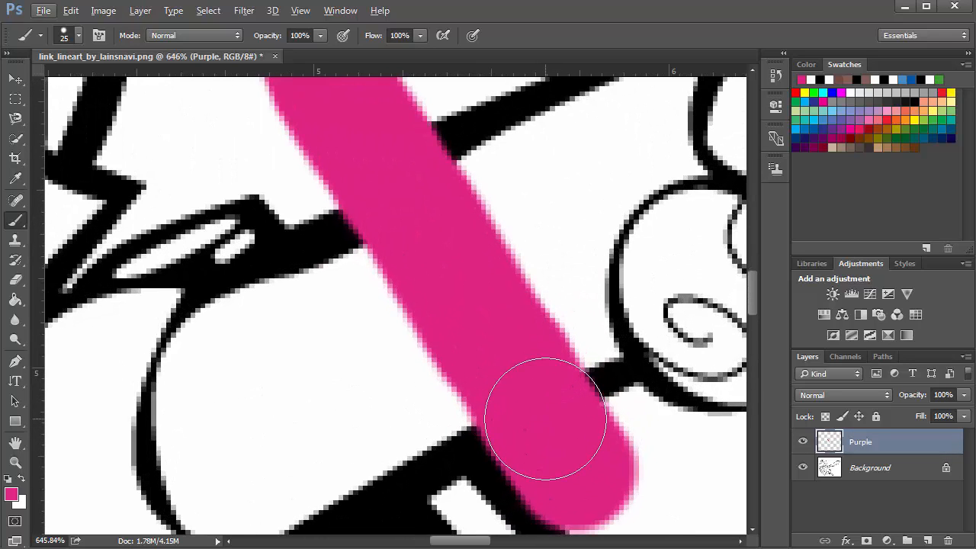
scroll(526, 298, down, 3)
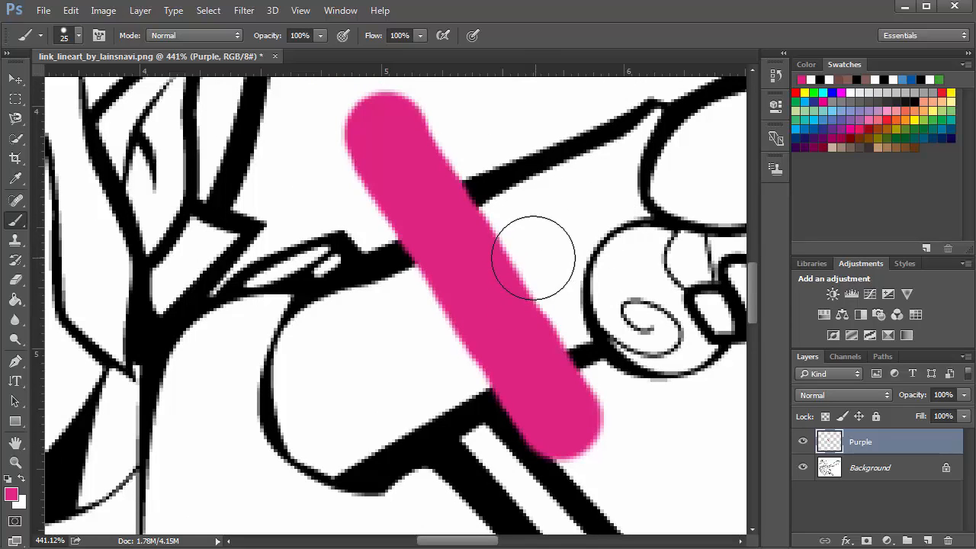
scroll(517, 260, down, 2)
scroll(511, 267, down, 2)
drag(490, 270, 474, 299)
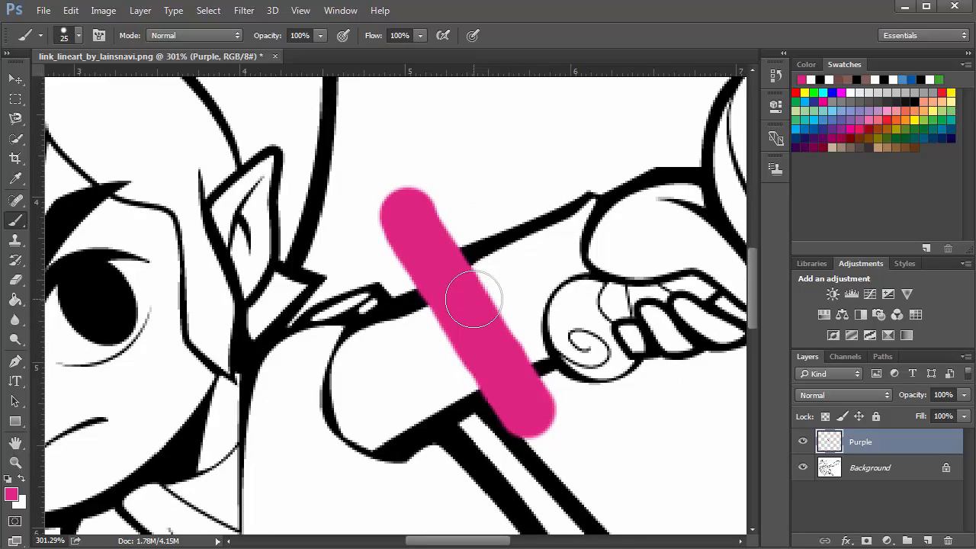
Hide and show the Purple layer to compare it with the line art
click(803, 443)
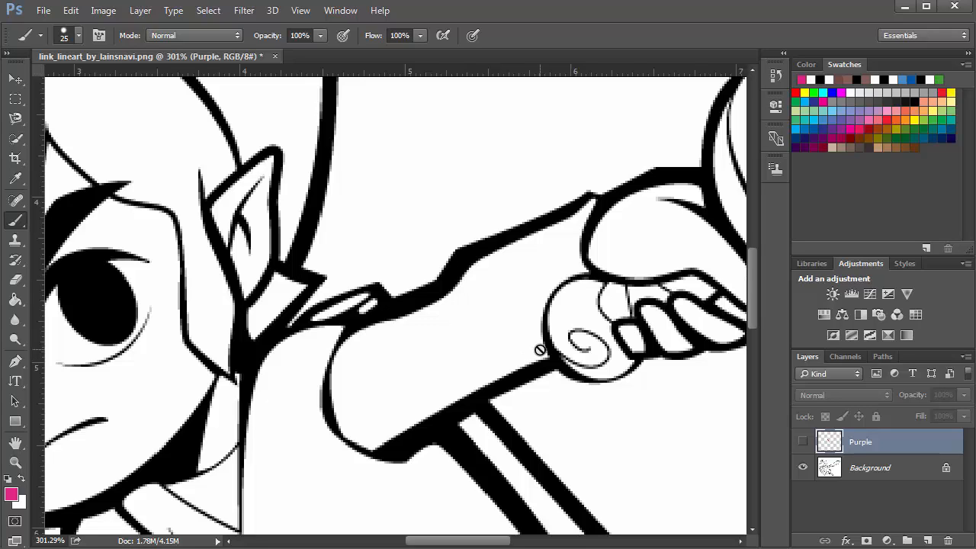
click(803, 442)
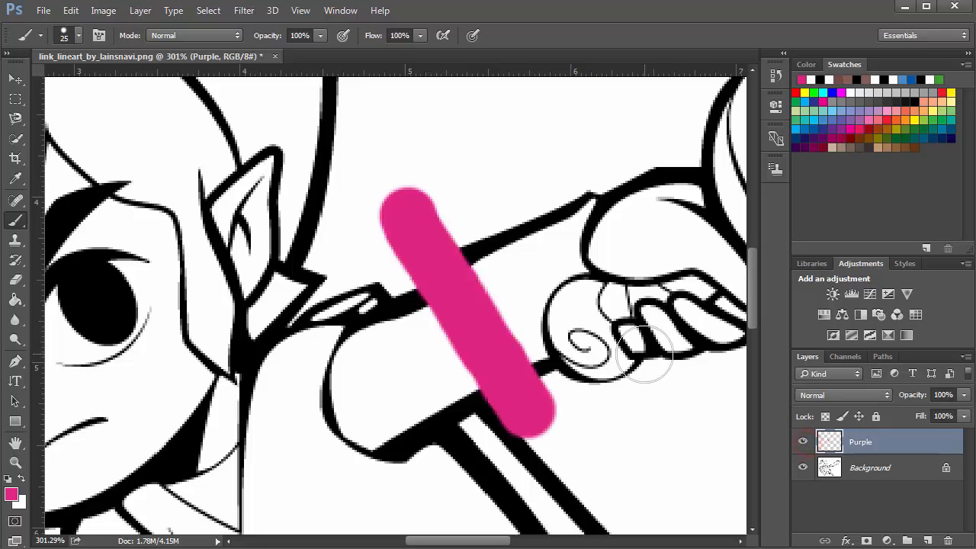
Hide and show the Background layer to view the pink stroke on its own
click(804, 467)
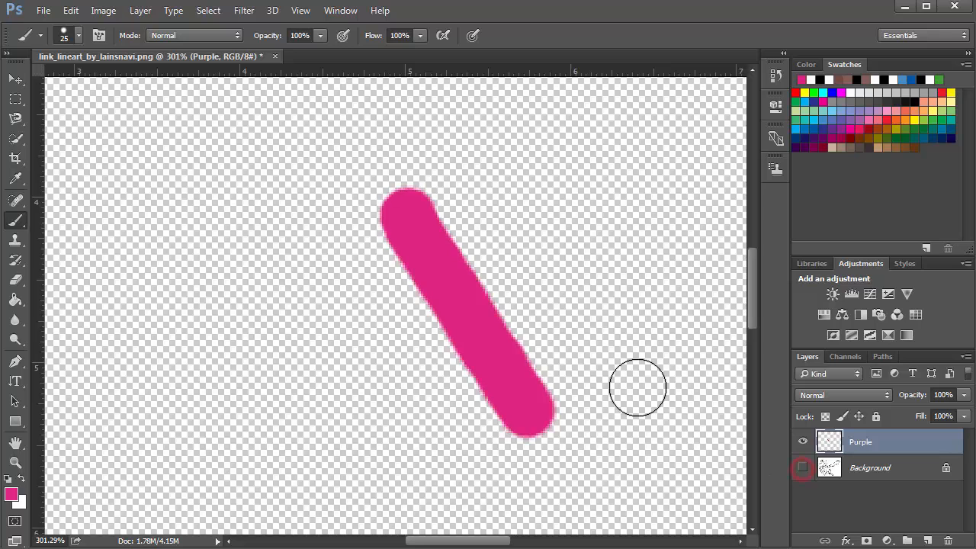
scroll(519, 324, down, 4)
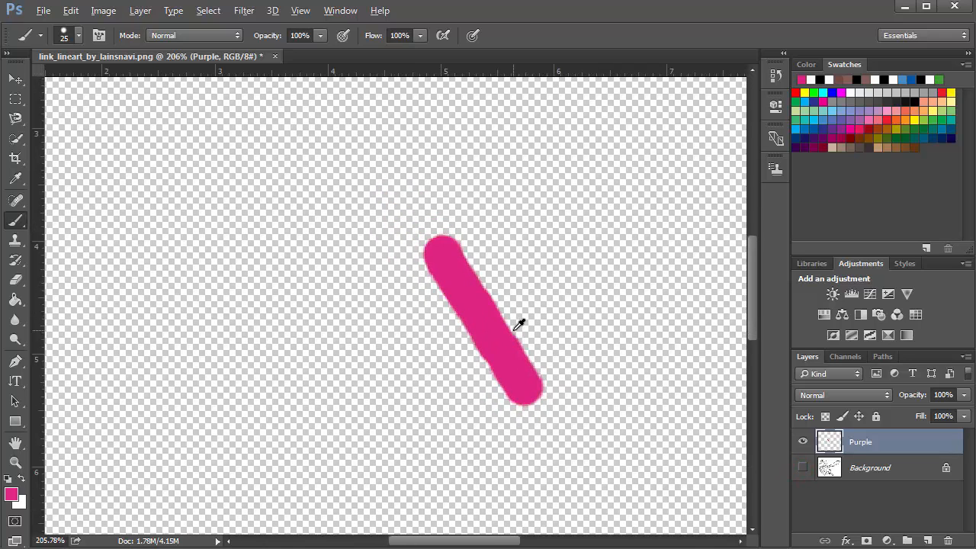
scroll(519, 324, down, 1)
scroll(518, 324, up, 3)
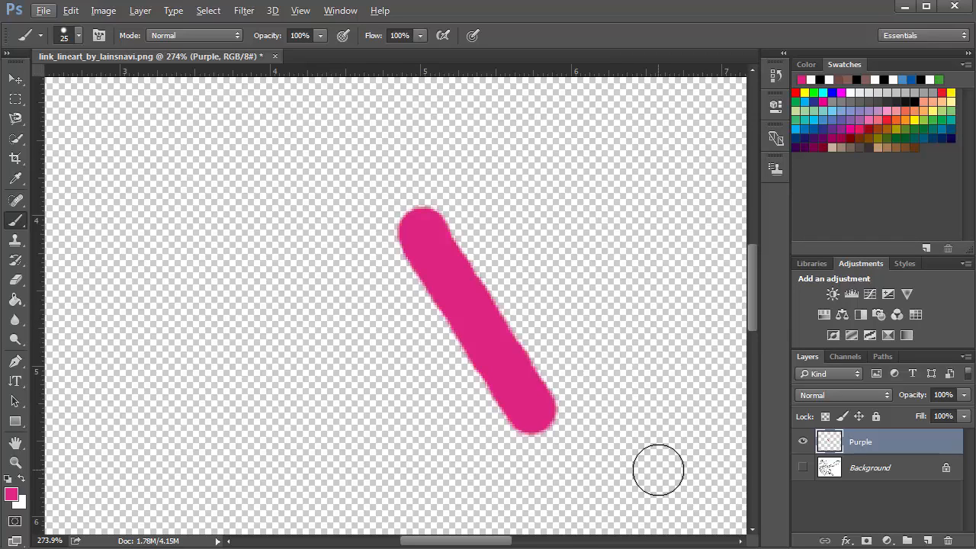
click(802, 467)
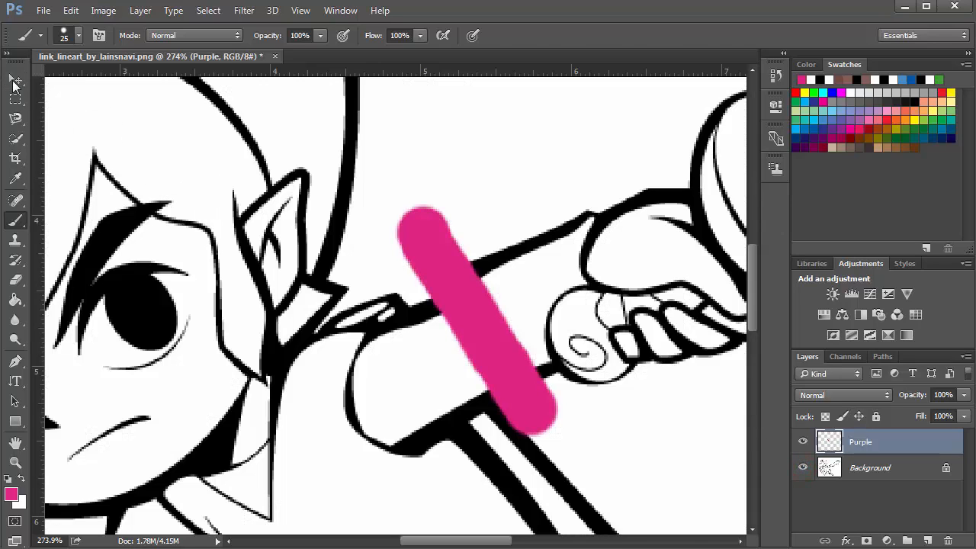
Move the pink stroke on the Purple layer with the Move tool
click(16, 80)
mouse_move(431, 344)
mouse_down()
mouse_move(332, 344)
mouse_move(482, 312)
mouse_move(343, 314)
mouse_up()
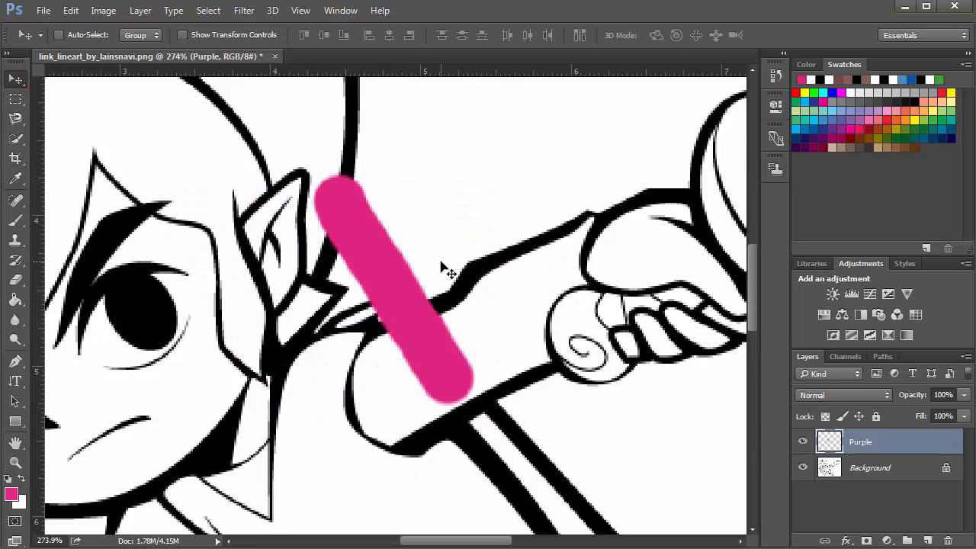
scroll(443, 267, down, 8)
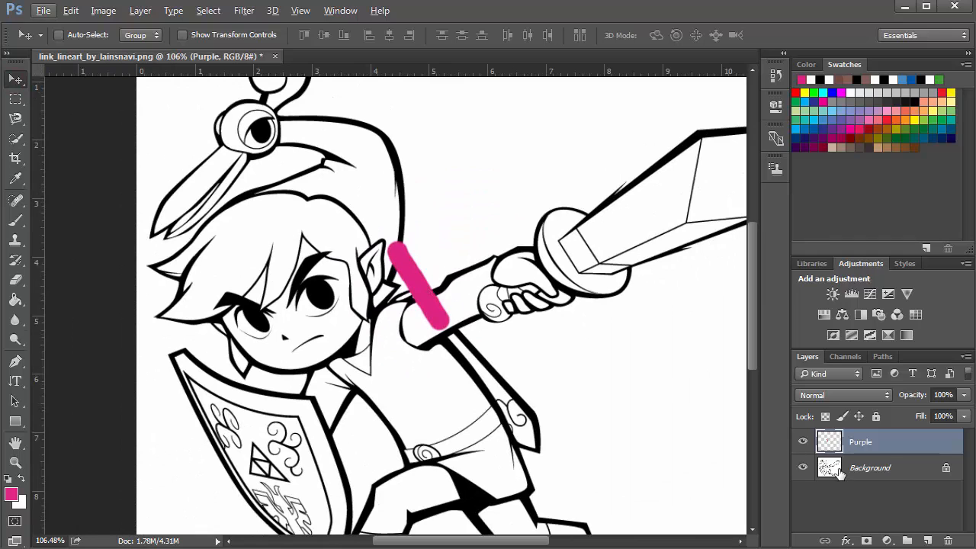
Delete the Purple layer
click(947, 541)
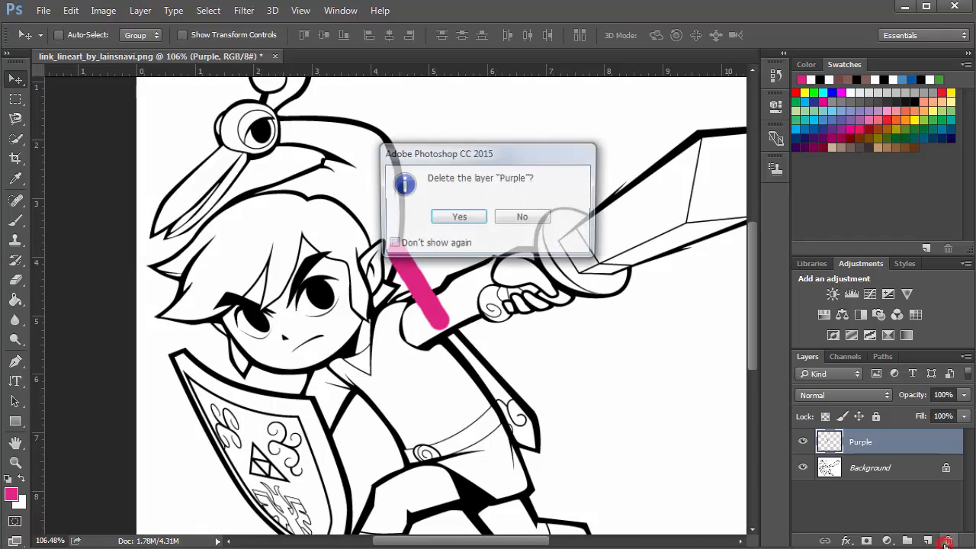
click(458, 217)
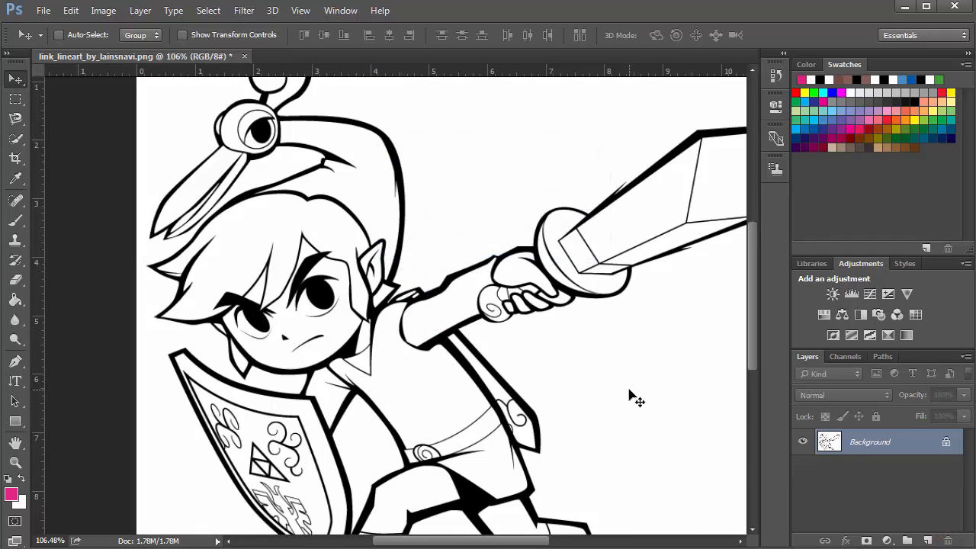
Add a new layer and name it Green Flat
scroll(463, 391, down, 3)
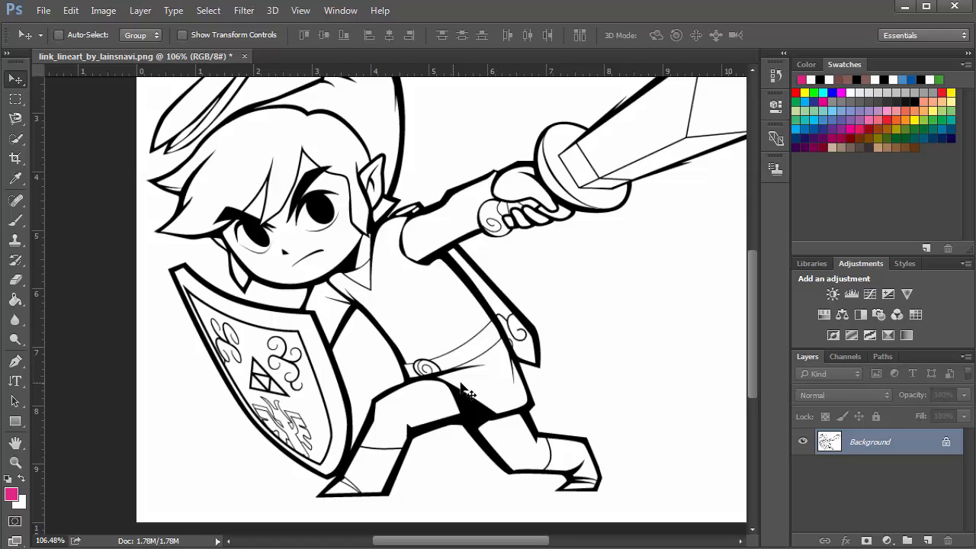
click(929, 541)
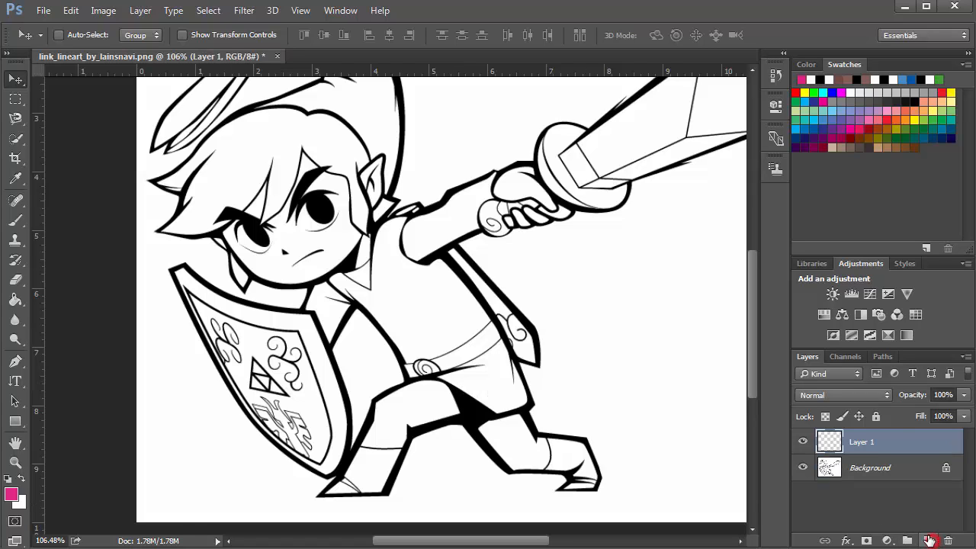
double_click(866, 443)
text(G)
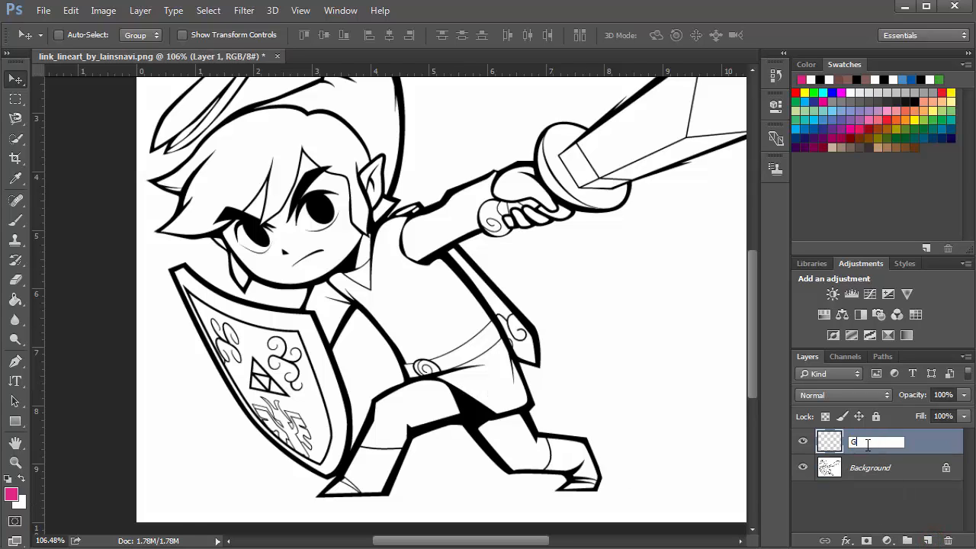
text(reen)
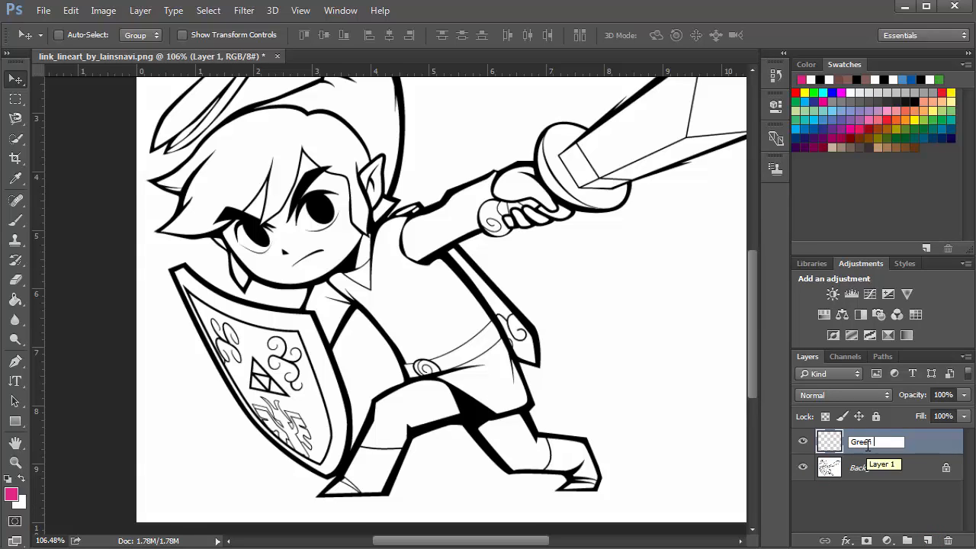
text( Flat)
key(Return)
Swap the foreground and background colors back and forth
scroll(427, 343, down, 1)
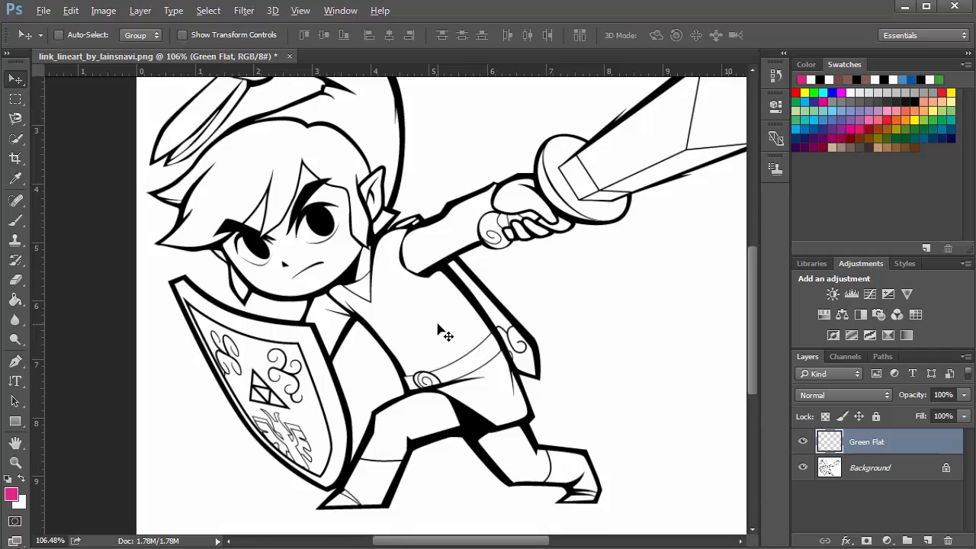
scroll(440, 334, up, 3)
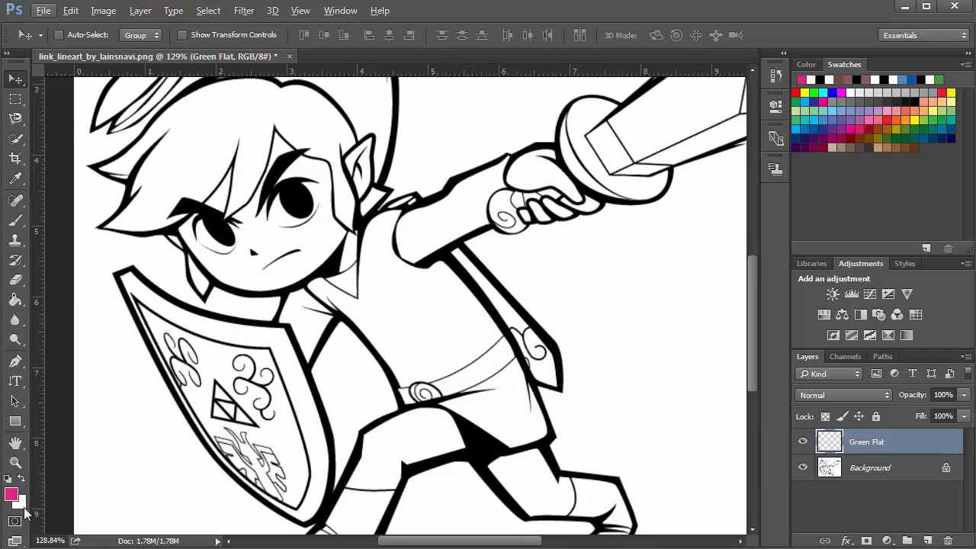
click(20, 501)
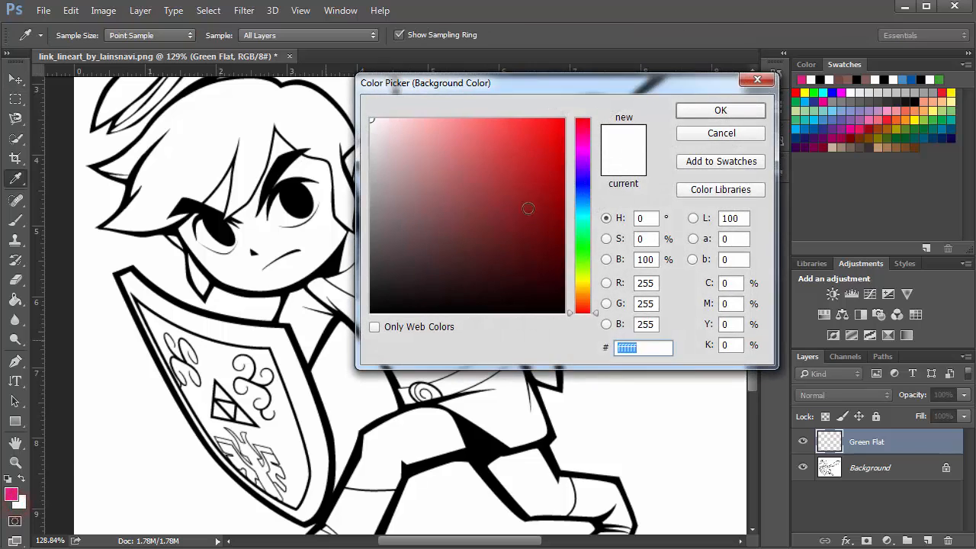
click(683, 135)
key(x)
click(23, 481)
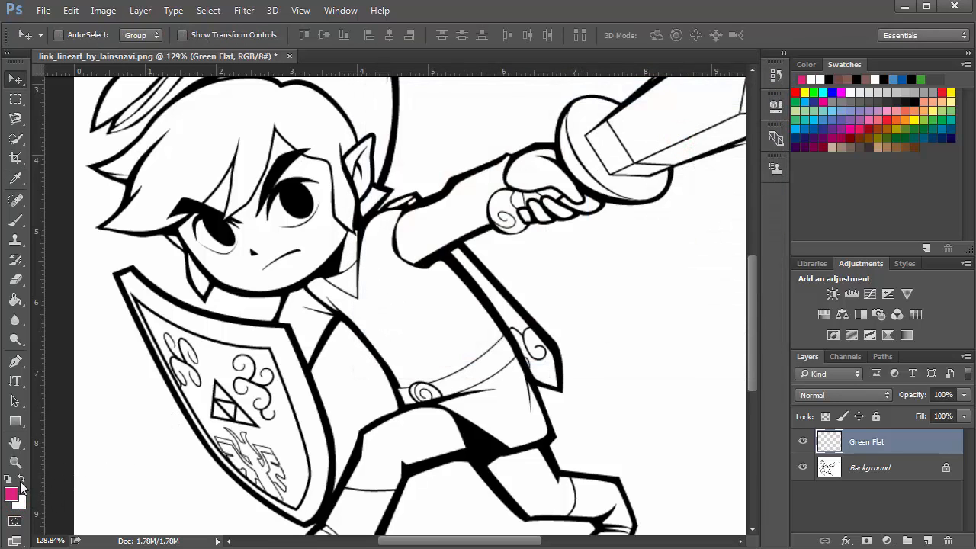
click(23, 480)
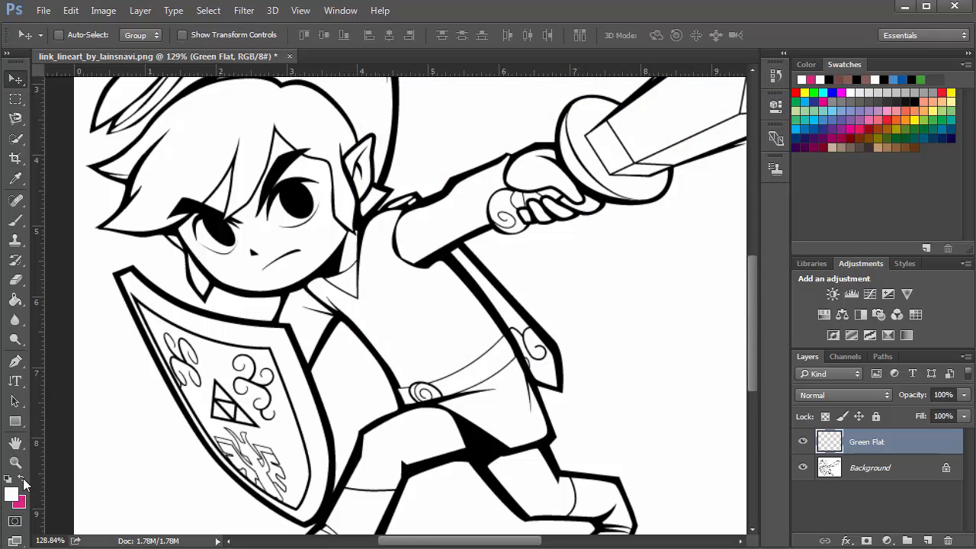
click(23, 480)
click(22, 480)
click(23, 480)
click(23, 481)
click(22, 480)
click(23, 481)
click(23, 480)
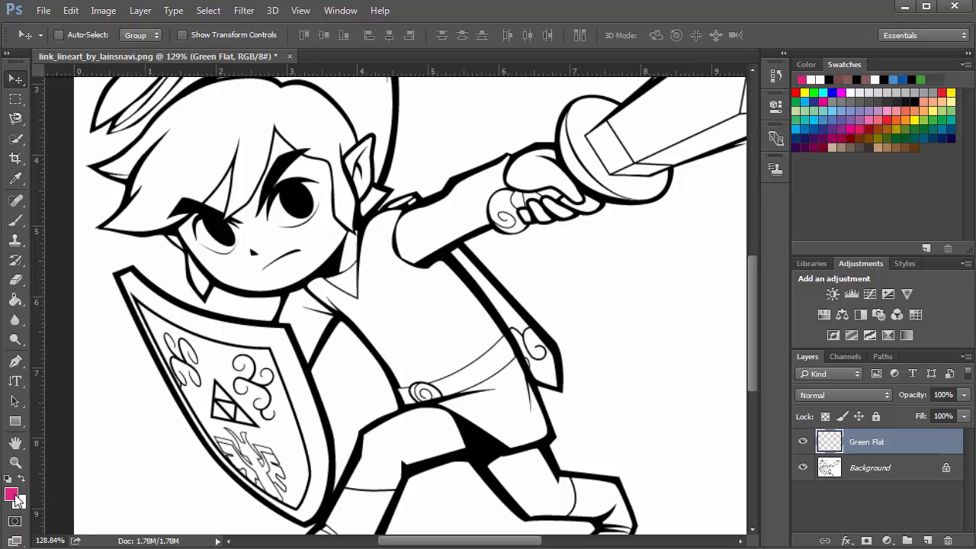
Set the foreground color to a bright green in the color picker
click(14, 495)
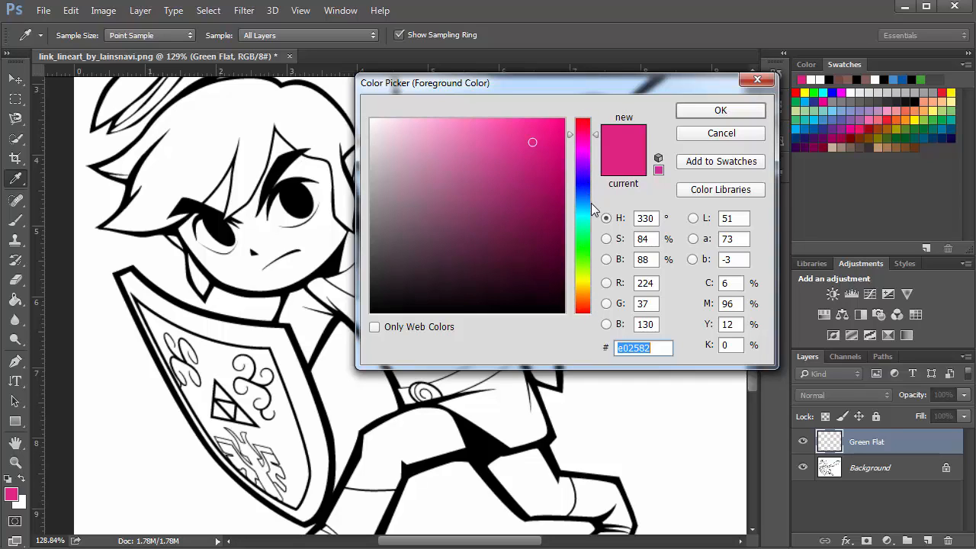
drag(584, 241, 584, 246)
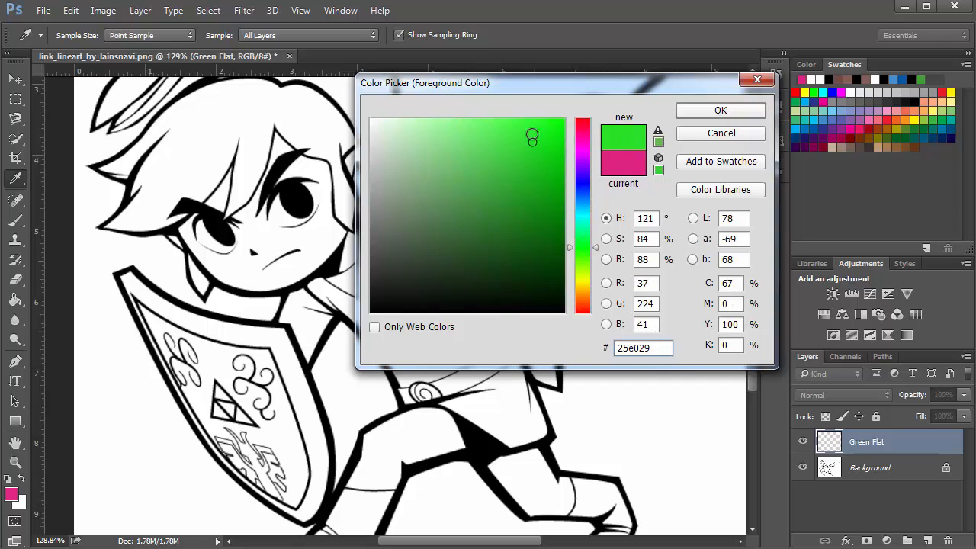
mouse_move(529, 135)
mouse_down()
mouse_move(437, 203)
mouse_move(549, 134)
mouse_move(462, 209)
mouse_move(418, 137)
mouse_move(398, 127)
mouse_move(501, 203)
mouse_move(374, 114)
mouse_move(557, 262)
mouse_move(408, 126)
mouse_move(419, 157)
mouse_move(375, 119)
mouse_move(466, 194)
mouse_move(555, 300)
mouse_move(531, 151)
mouse_move(564, 118)
mouse_move(409, 263)
mouse_move(495, 219)
mouse_move(463, 197)
mouse_move(522, 190)
mouse_move(528, 161)
mouse_up()
click(697, 116)
key(v)
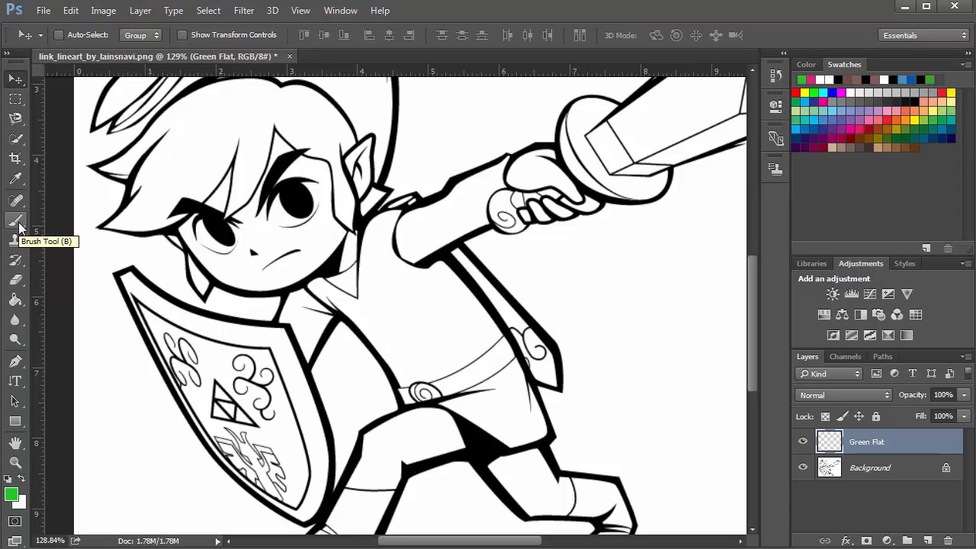
click(17, 260)
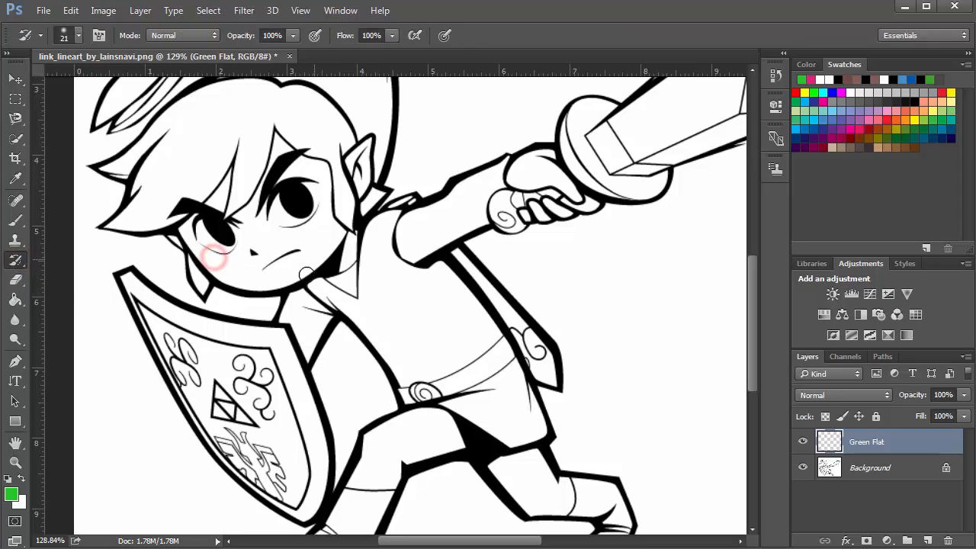
drag(364, 294, 434, 308)
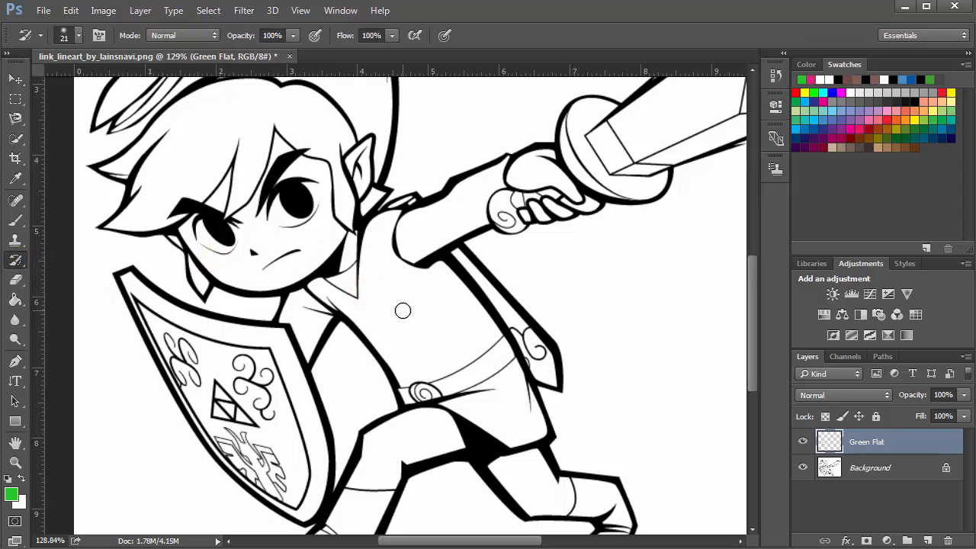
click(17, 222)
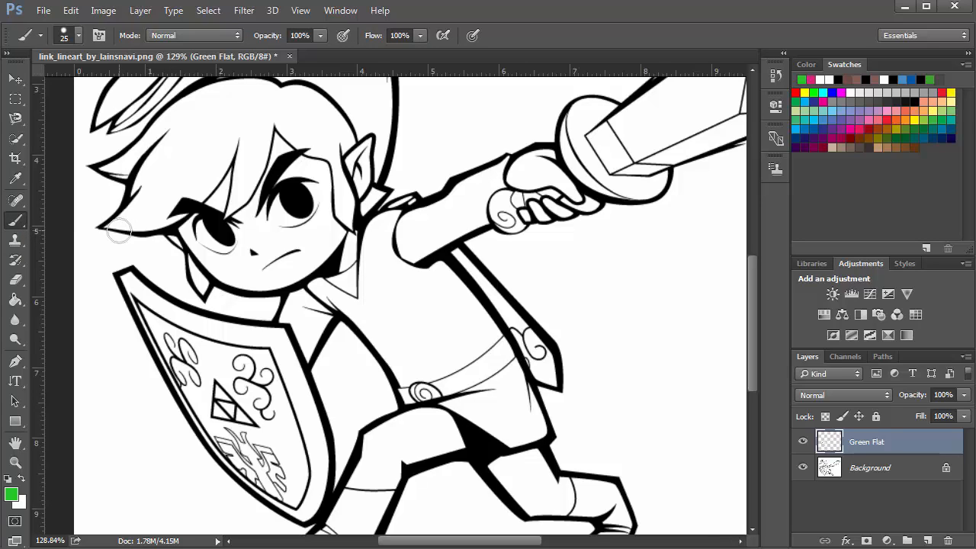
Set the Brush tool size to 37 px
click(448, 327)
key(bracketright)
key(bracketright)
key(bracketright)
key(bracketright)
key(bracketright)
key(bracketright)
key(bracketright)
key(bracketright)
key(bracketright)
key(bracketleft)
key(bracketleft)
key(bracketleft)
key(bracketleft)
click(79, 36)
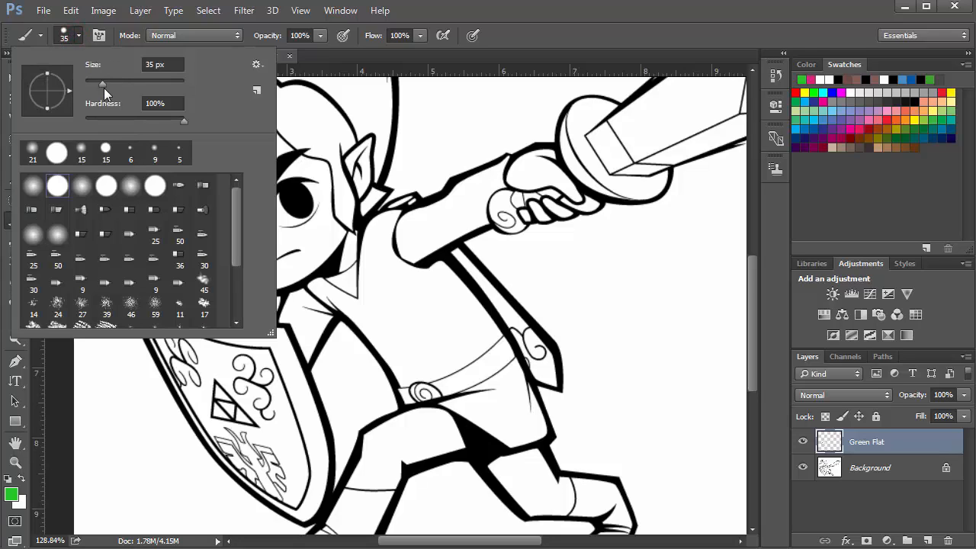
drag(96, 85, 113, 90)
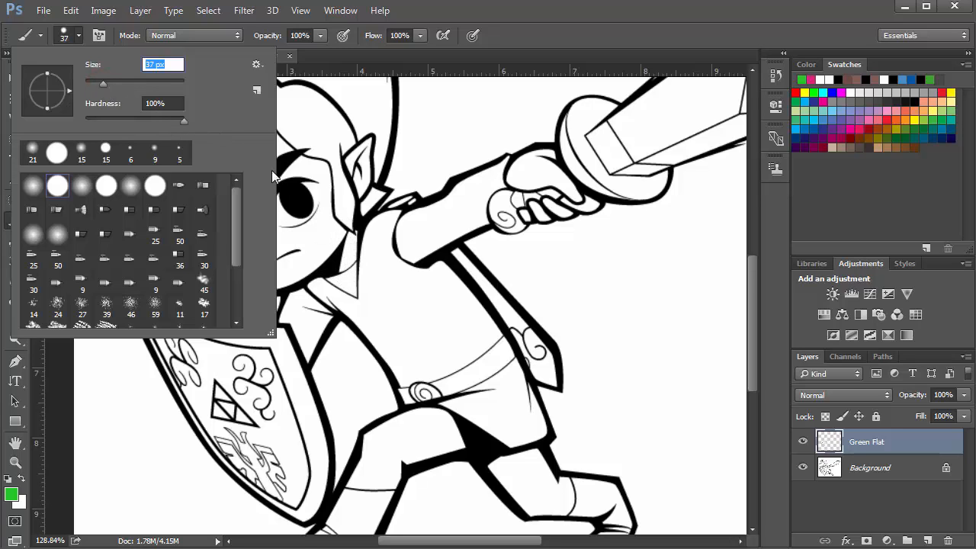
click(384, 197)
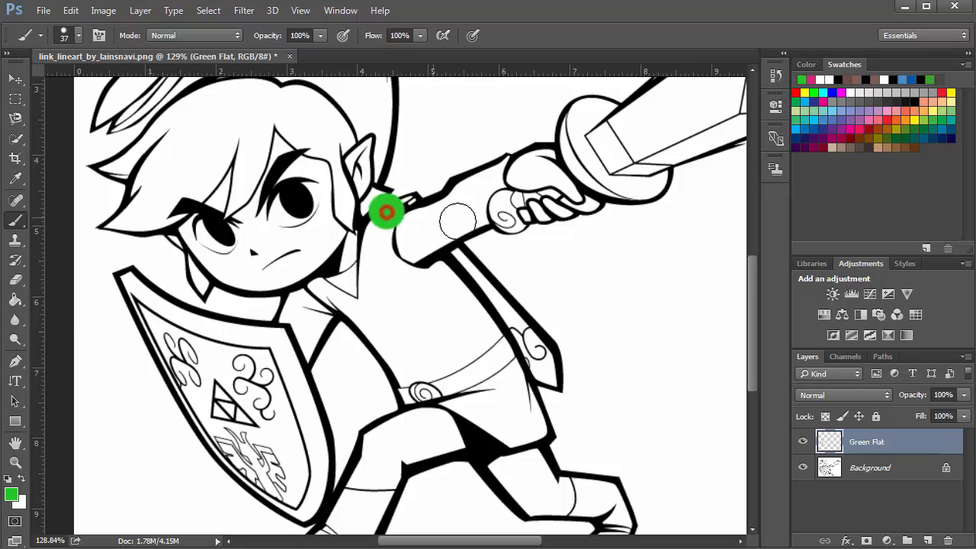
Paint a green test dot beside the arm on the Green Flat layer
click(641, 263)
scroll(652, 266, up, 3)
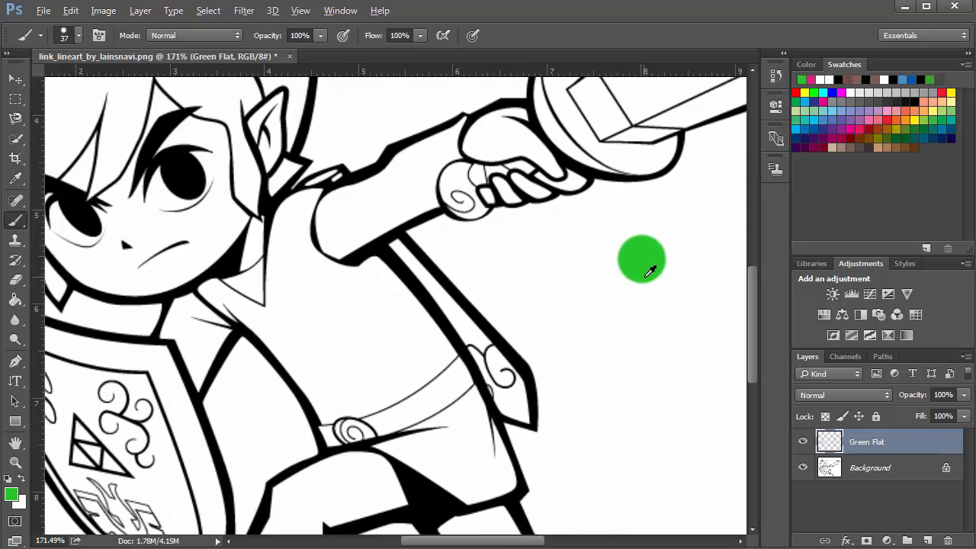
scroll(588, 285, up, 4)
scroll(598, 286, down, 4)
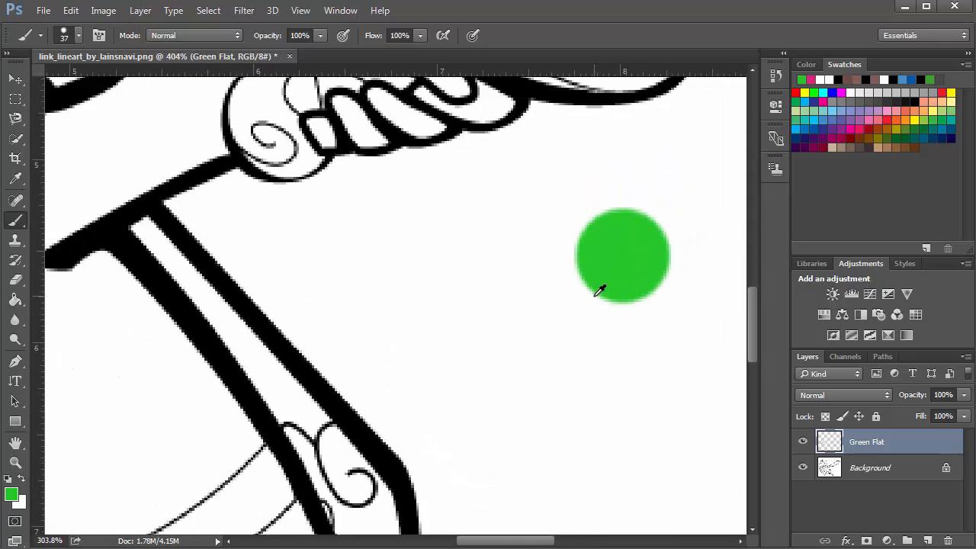
Lower the brush hardness and paint a soft green dot below the first one
click(79, 35)
drag(187, 119, 77, 108)
click(79, 35)
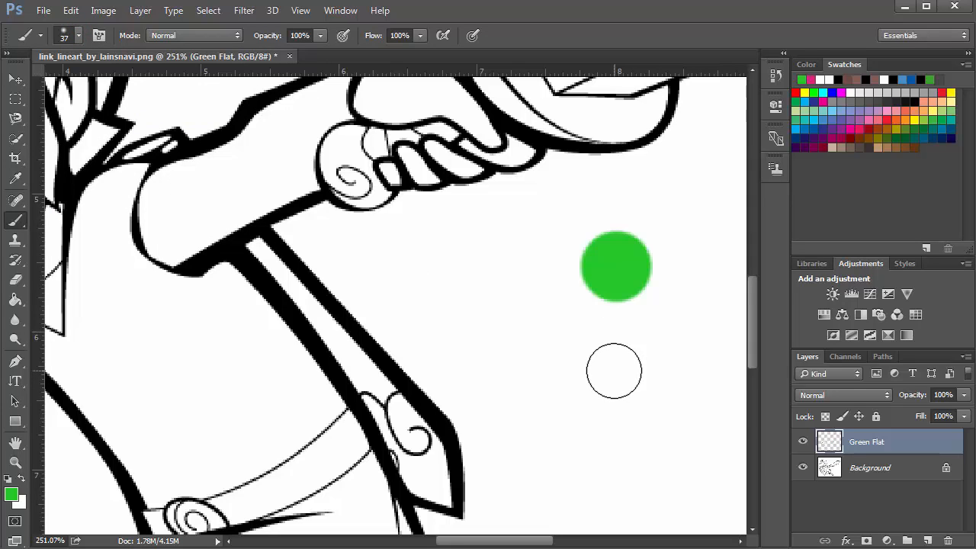
click(615, 372)
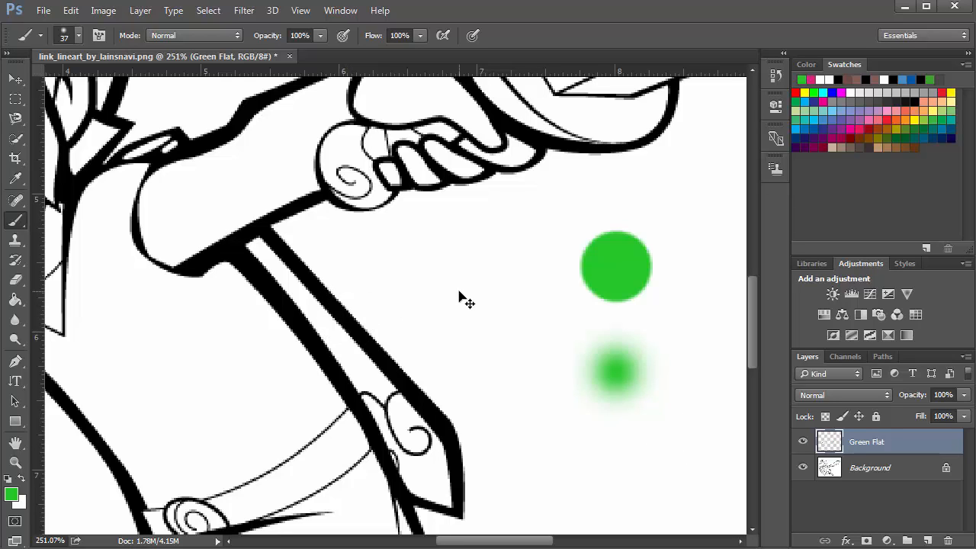
Step backward to undo both green test dots
key(ctrl+z)
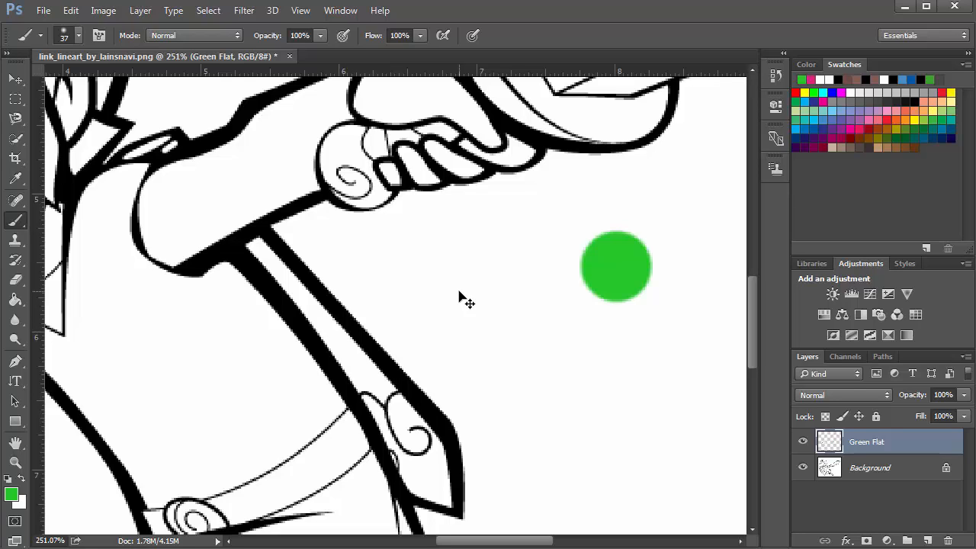
key(ctrl+z)
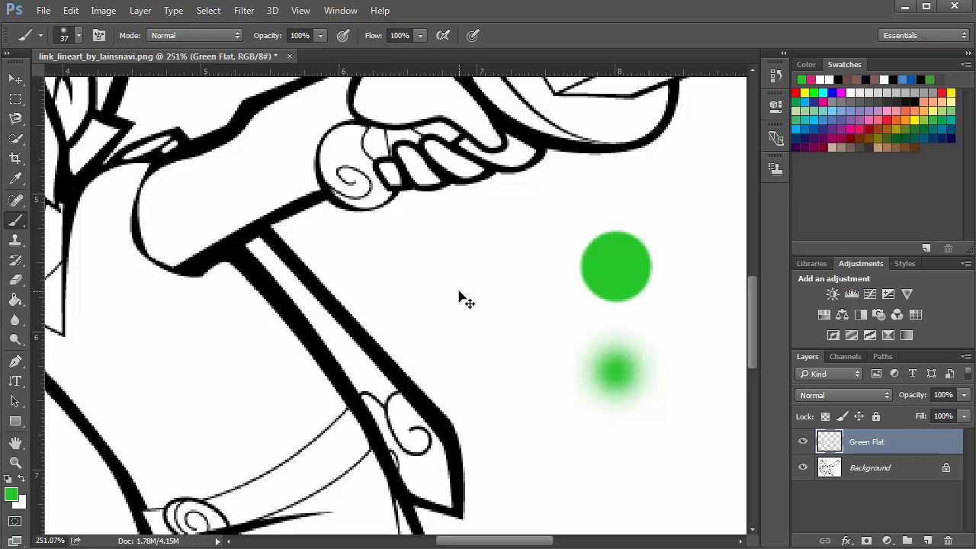
key(ctrl+alt+z)
key(ctrl+alt+z)
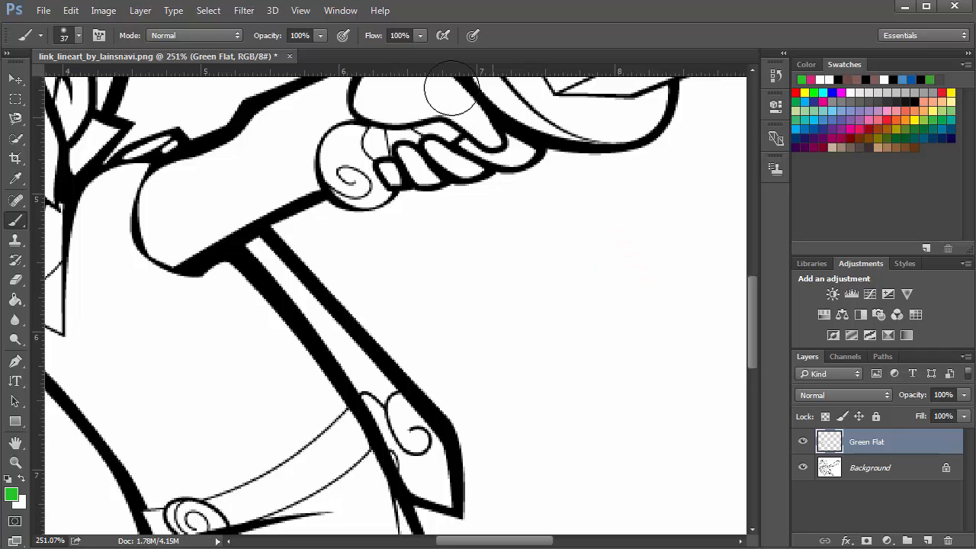
Open the History panel and step through the recent history states, ending back before the green test dots
click(341, 11)
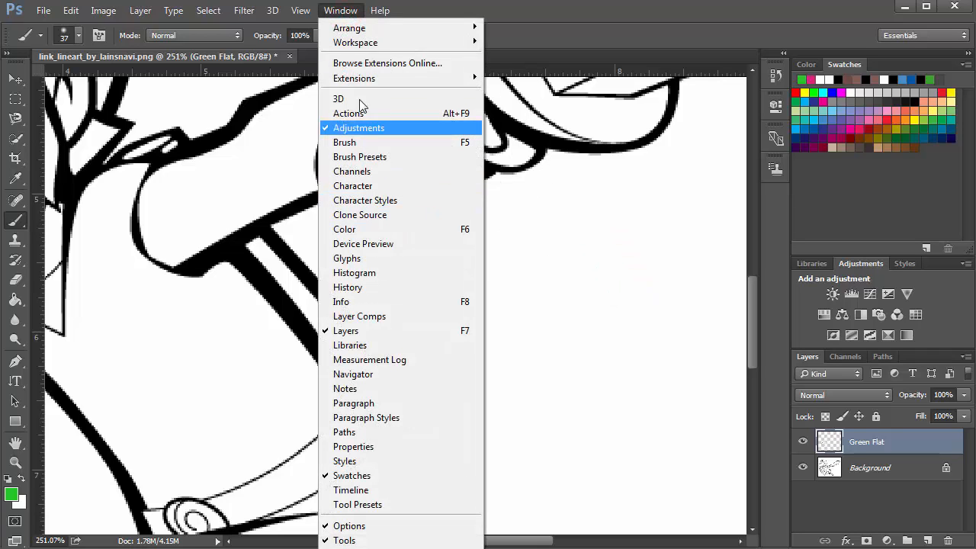
click(359, 286)
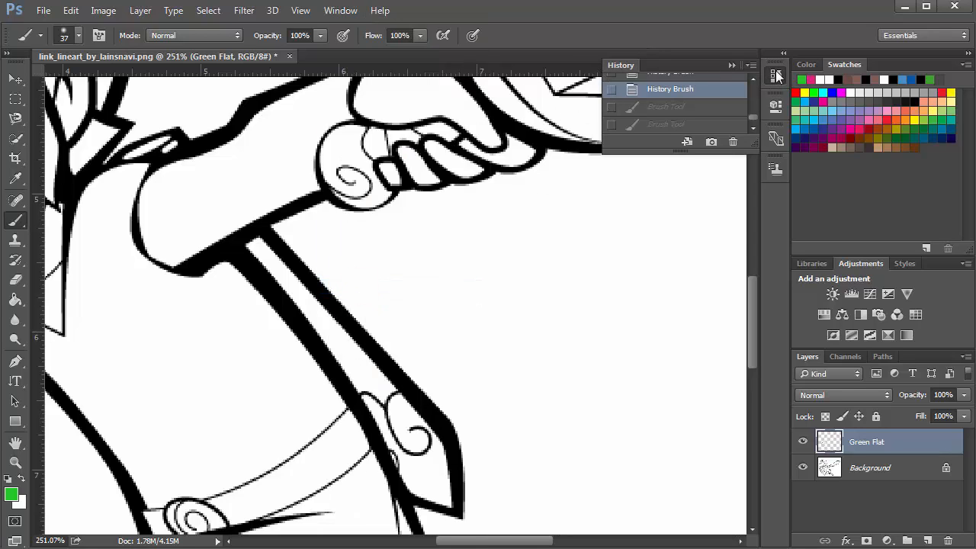
scroll(728, 112, up, 1)
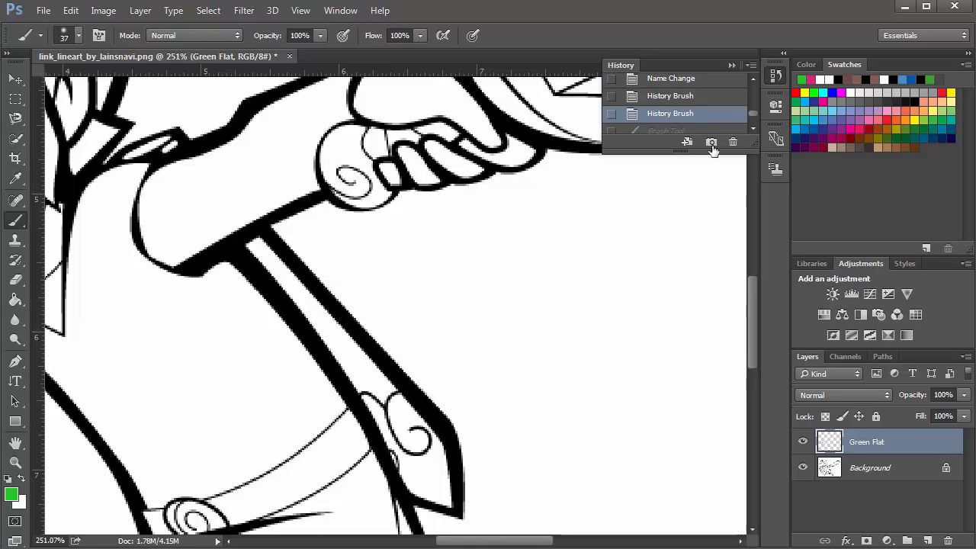
drag(712, 149, 736, 305)
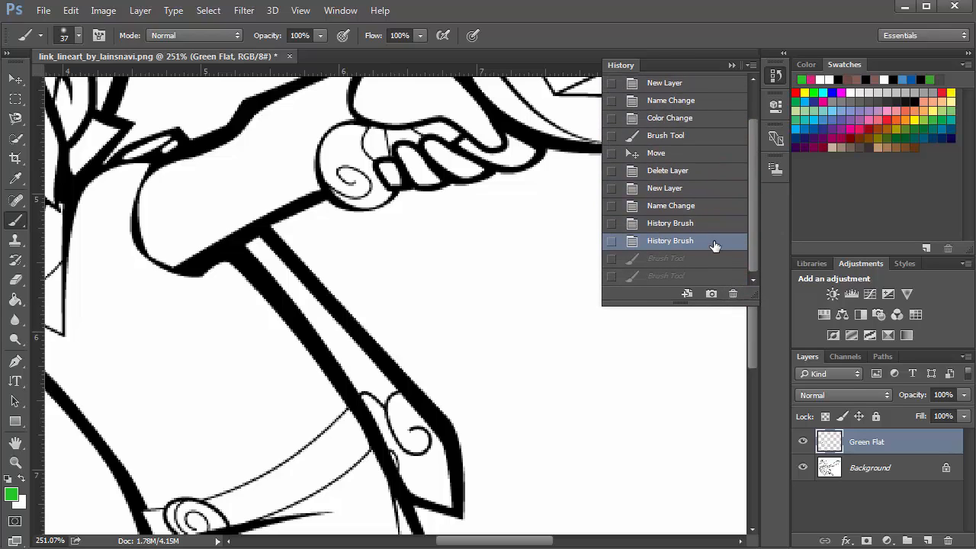
click(694, 270)
click(686, 258)
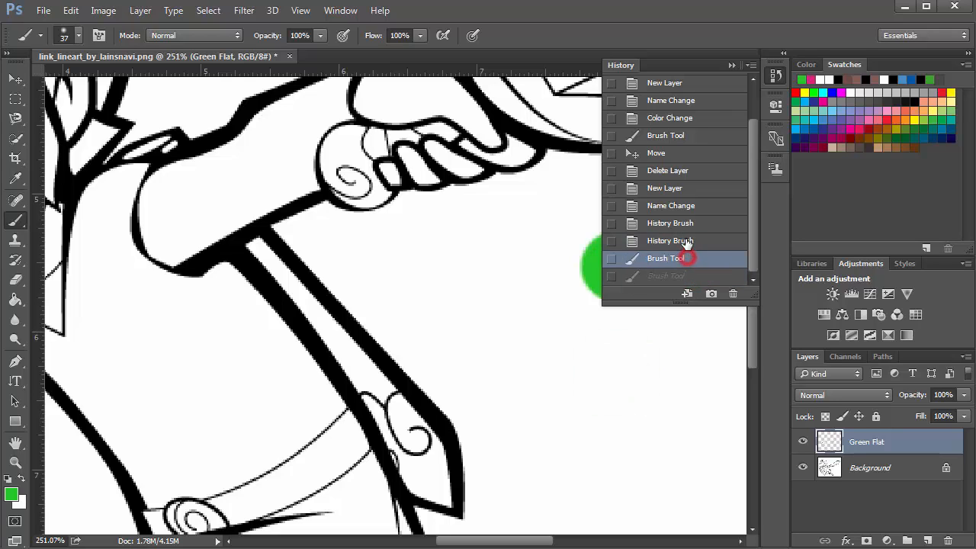
click(685, 241)
click(683, 223)
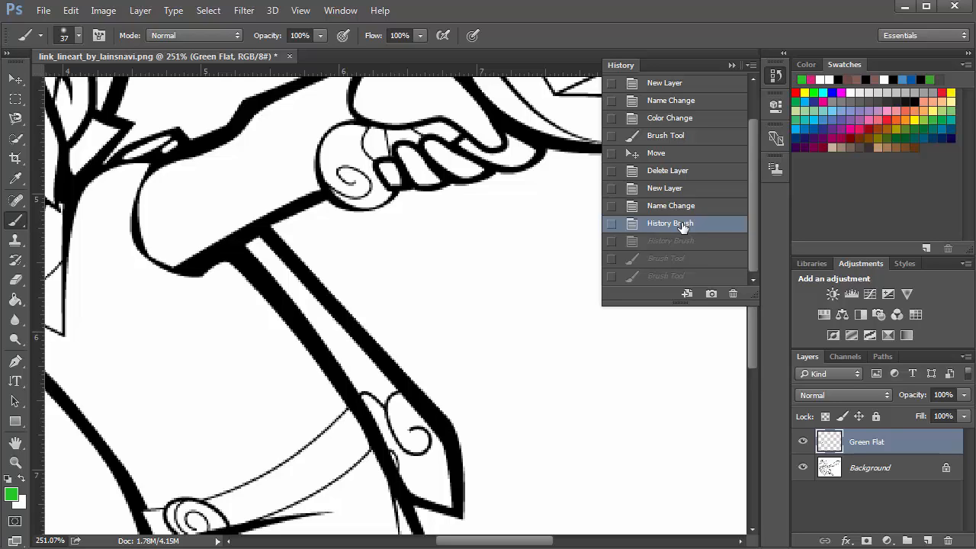
click(687, 275)
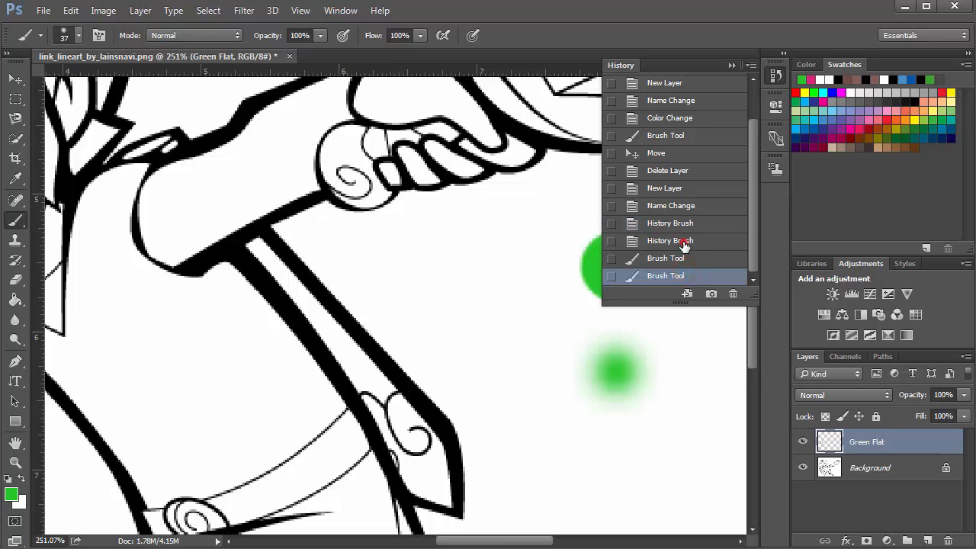
click(684, 241)
click(776, 74)
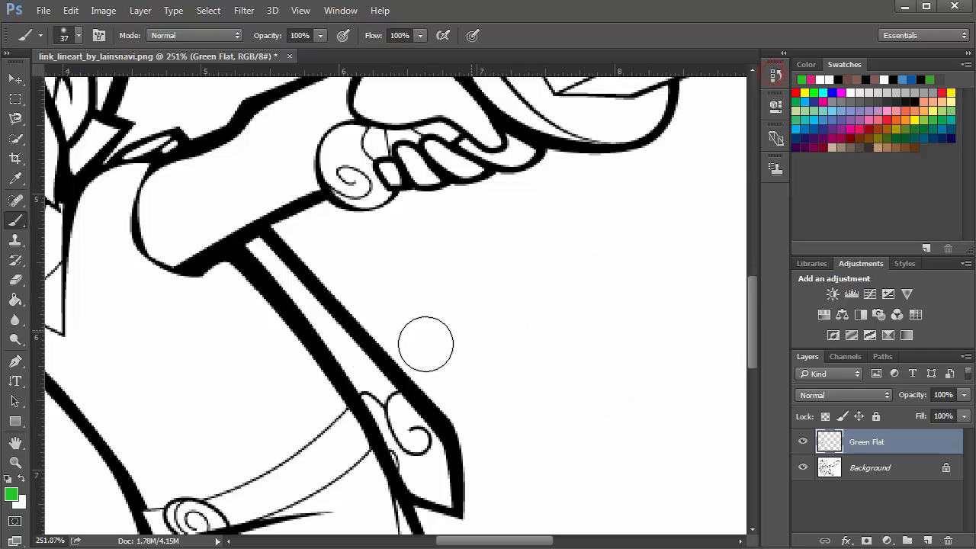
Paint a soft green stroke on the tunic area on the Green Flat layer
drag(239, 354, 413, 290)
mouse_move(320, 308)
mouse_down()
mouse_move(348, 343)
mouse_move(333, 300)
mouse_up()
Raise the brush hardness and paint a hard-edged green stroke across the upper tunic
click(74, 34)
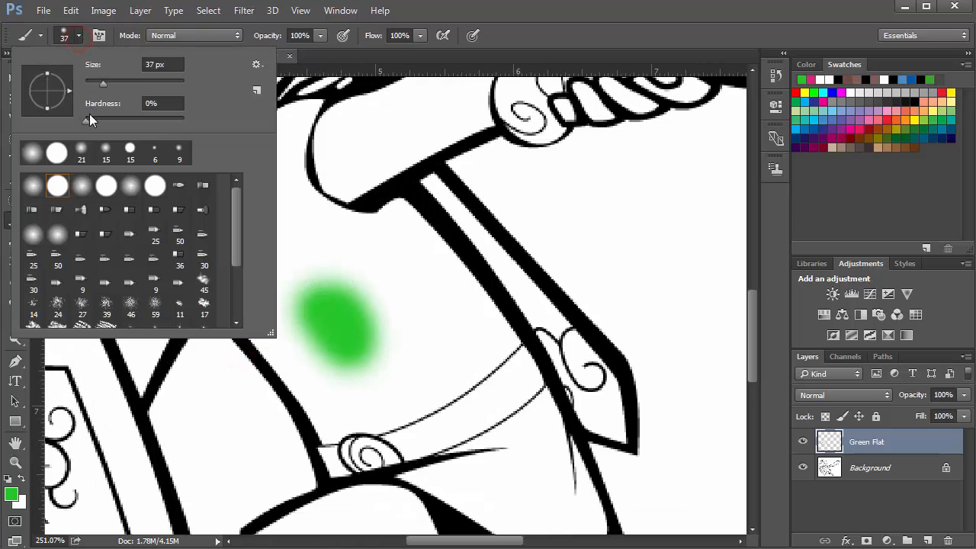
click(89, 116)
click(76, 36)
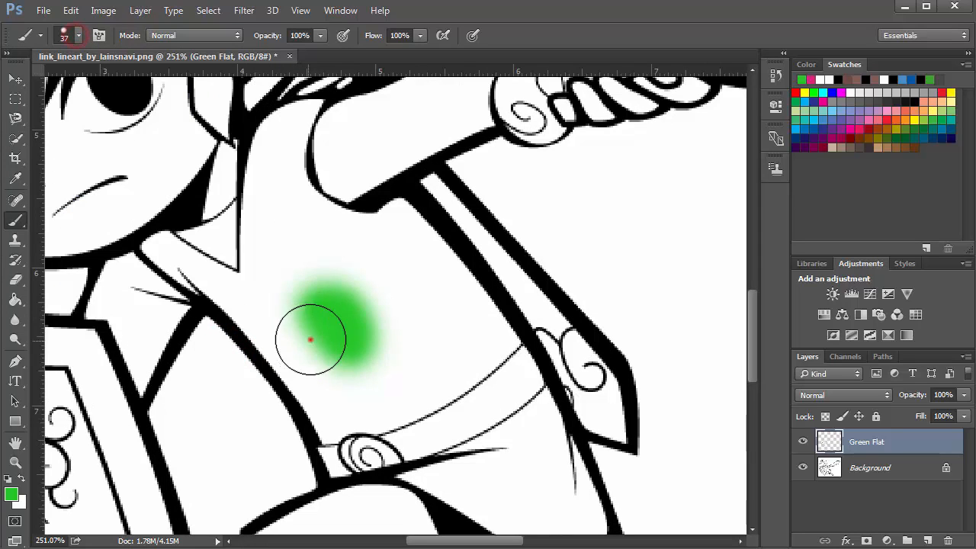
mouse_move(310, 338)
mouse_down()
mouse_move(296, 291)
mouse_move(295, 320)
mouse_move(305, 333)
mouse_move(290, 336)
mouse_move(286, 355)
mouse_move(316, 412)
mouse_move(298, 364)
mouse_move(224, 289)
mouse_up()
Reduce the brush size to 20 px
key(bracketleft)
key(bracketleft)
key(bracketleft)
key(bracketleft)
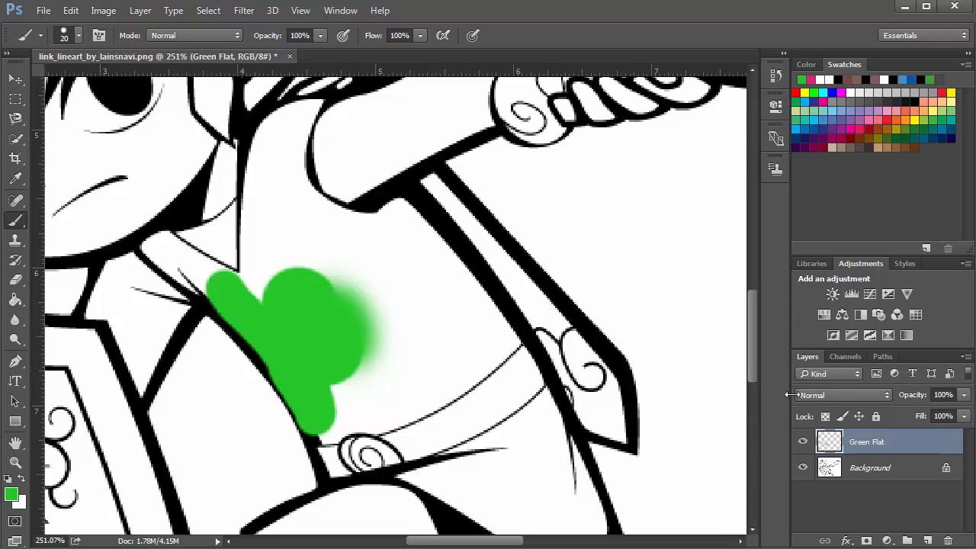
Set the Green Flat layer's blend mode to Multiply
click(839, 394)
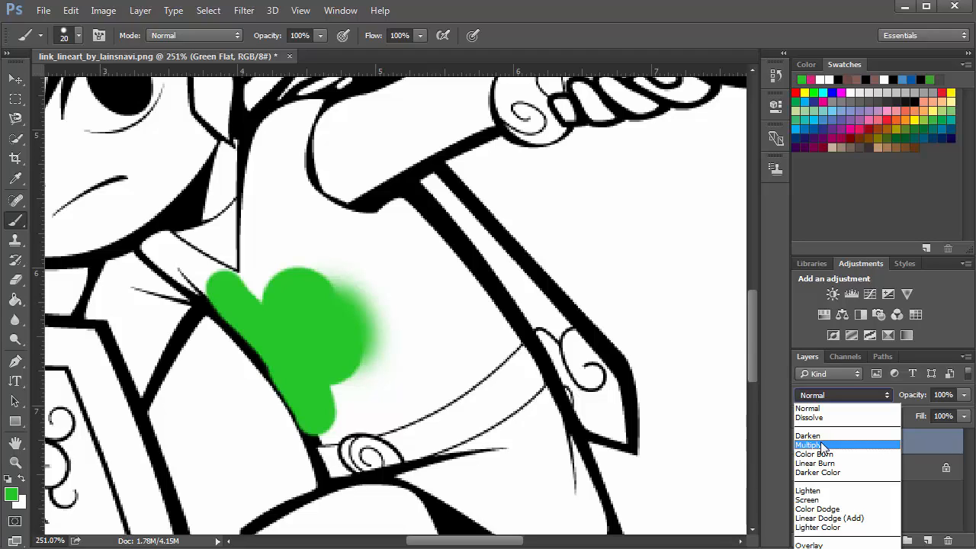
click(816, 398)
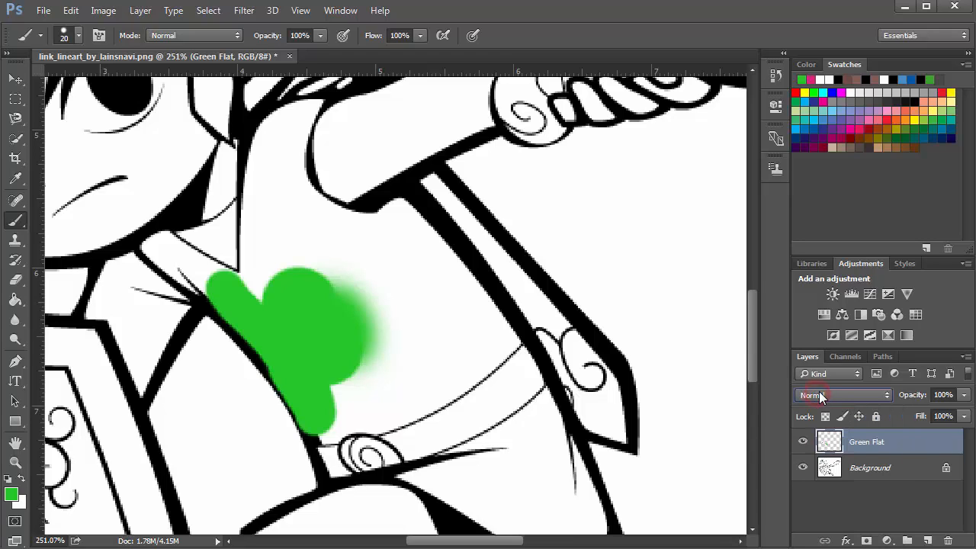
key(Down)
key(Up)
key(Down)
key(Down)
key(Down)
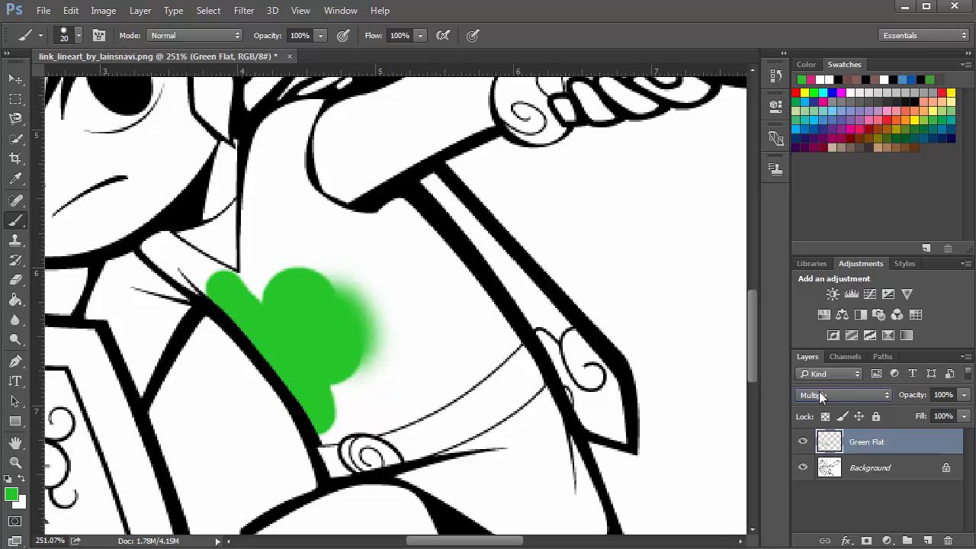
key(Down)
key(Up)
Paint more of the tunic green, working out toward its outlines
click(373, 327)
drag(282, 285, 257, 290)
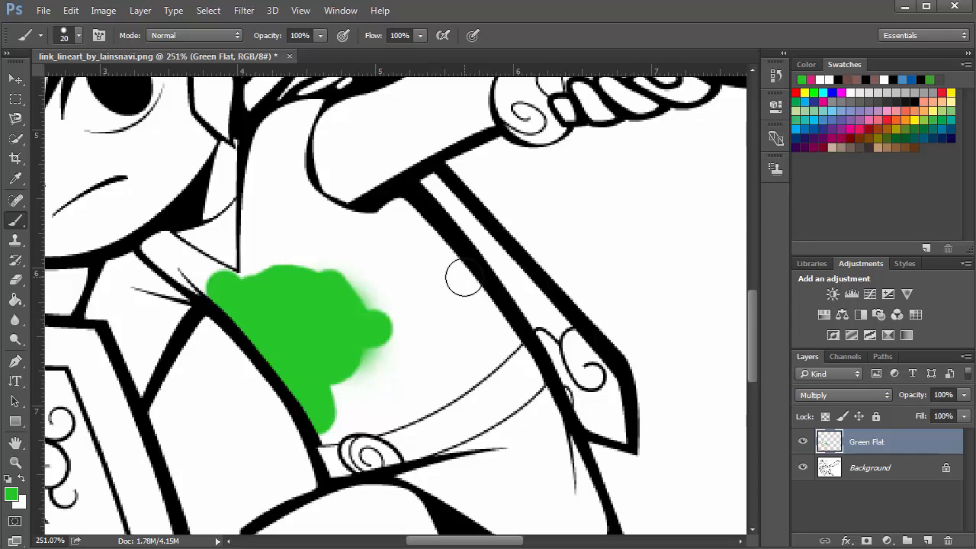
mouse_move(458, 274)
mouse_down()
mouse_move(426, 231)
mouse_move(403, 217)
mouse_move(374, 222)
mouse_move(347, 275)
mouse_move(395, 247)
mouse_move(478, 301)
mouse_move(504, 334)
mouse_move(455, 373)
mouse_move(329, 425)
mouse_move(412, 403)
mouse_move(478, 362)
mouse_move(485, 336)
mouse_move(347, 392)
mouse_move(339, 365)
mouse_move(346, 371)
mouse_move(383, 290)
mouse_move(354, 326)
mouse_move(385, 257)
mouse_move(399, 341)
mouse_move(444, 291)
mouse_move(442, 312)
mouse_move(454, 310)
mouse_move(380, 356)
mouse_up()
Enlarge the brush to 35 px and fill the upper tunic with green up to its top edge
key(bracketright)
key(bracketright)
key(bracketright)
key(bracketright)
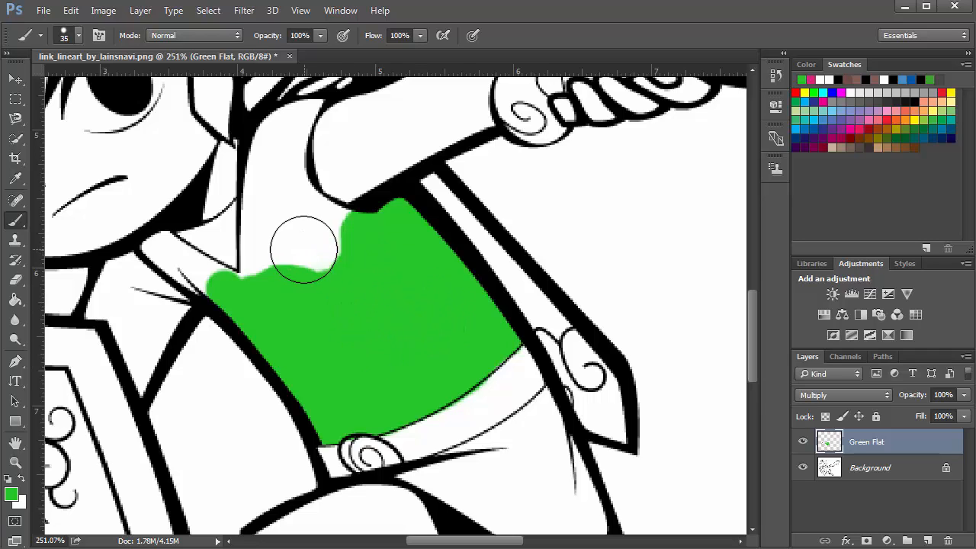
mouse_move(308, 264)
mouse_down()
mouse_move(325, 272)
mouse_move(338, 313)
mouse_up()
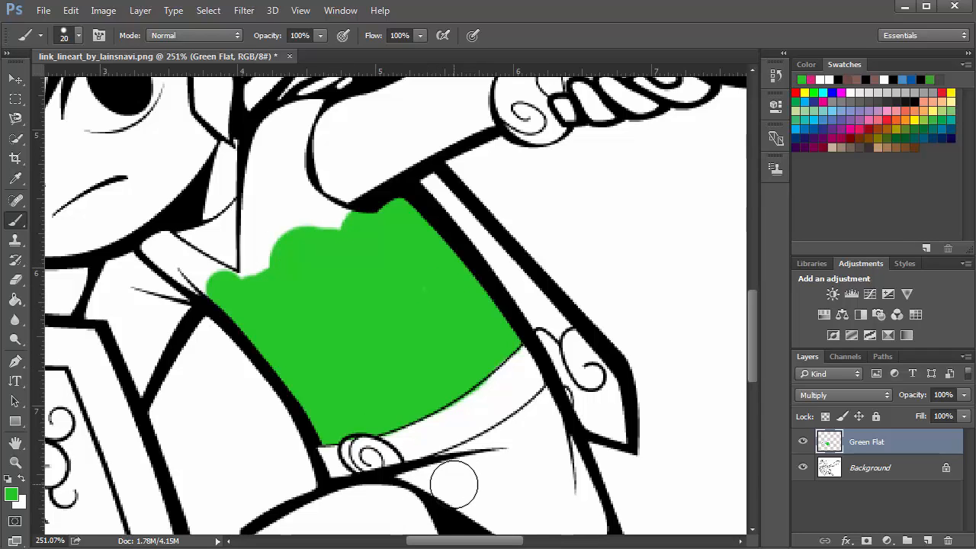
Reduce the brush to 15 px and paint the tunic skirt below the belt green
key(bracketleft)
key(bracketleft)
key(bracketleft)
key(bracketleft)
key(bracketleft)
mouse_move(447, 476)
mouse_down()
mouse_move(335, 368)
mouse_move(321, 370)
mouse_move(342, 392)
mouse_move(400, 411)
mouse_move(455, 391)
mouse_move(415, 404)
mouse_move(453, 394)
mouse_move(456, 381)
mouse_move(412, 269)
mouse_move(326, 329)
mouse_move(283, 338)
mouse_move(399, 383)
mouse_move(393, 390)
mouse_move(342, 346)
mouse_move(407, 302)
mouse_move(365, 344)
mouse_move(406, 327)
mouse_move(433, 370)
mouse_move(409, 390)
mouse_move(389, 357)
mouse_up()
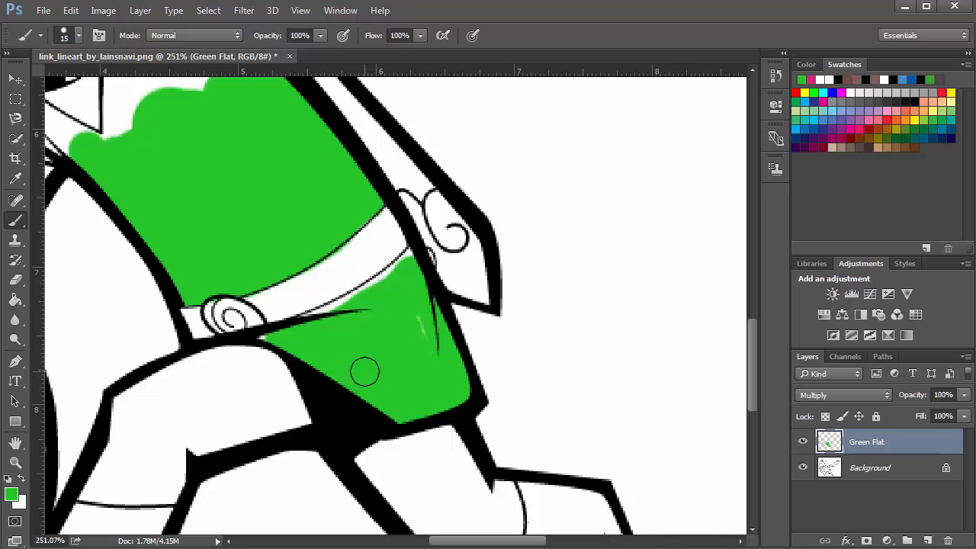
Shrink the brush to 8 px and touch up the green edges along the belt and skirt lines at high zoom
scroll(357, 319, down, 3)
scroll(357, 316, down, 4)
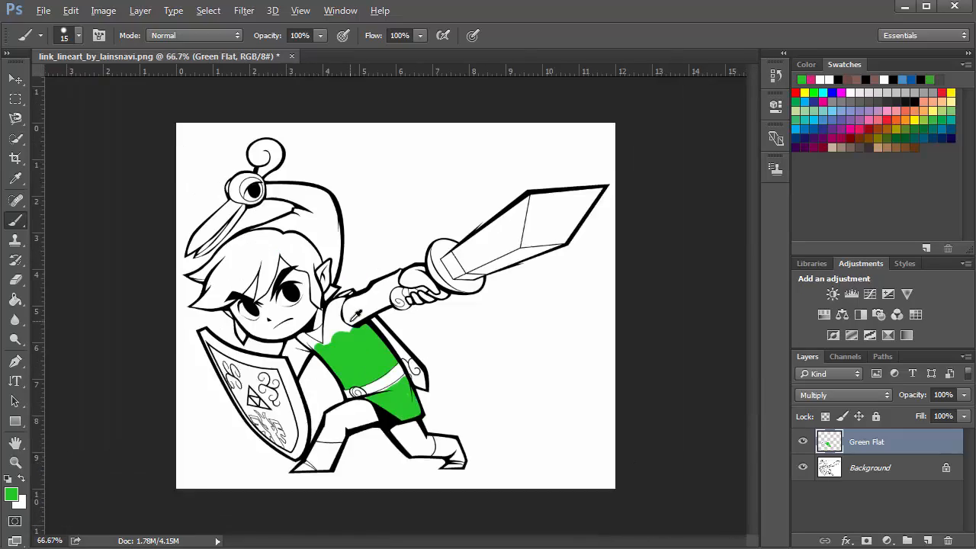
scroll(427, 415, up, 5)
scroll(427, 415, up, 6)
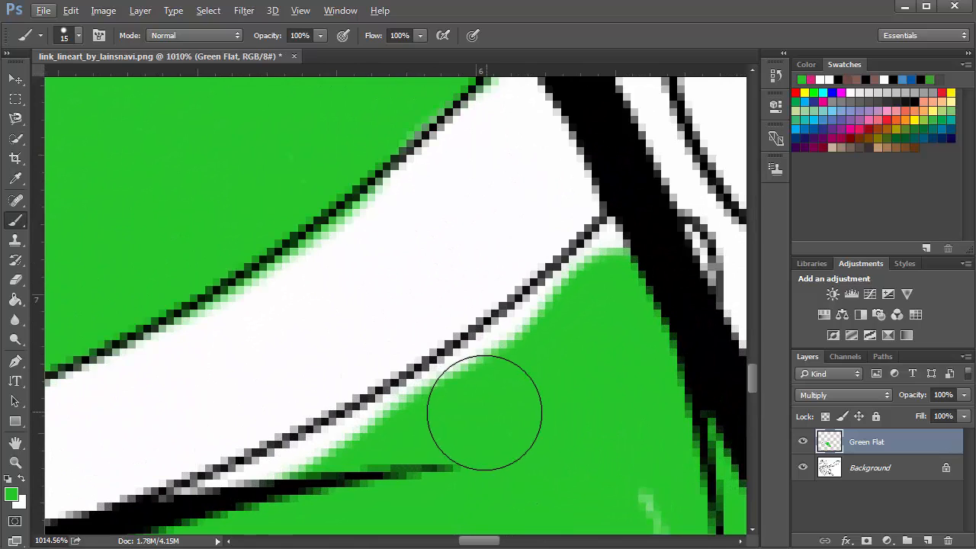
key(bracketleft)
key(bracketleft)
key(bracketleft)
mouse_move(460, 377)
mouse_down()
mouse_move(564, 289)
mouse_move(608, 267)
mouse_move(616, 240)
mouse_move(615, 255)
mouse_up()
mouse_move(588, 404)
mouse_down()
mouse_move(506, 274)
mouse_move(602, 483)
mouse_move(590, 432)
mouse_up()
drag(361, 402, 480, 374)
mouse_move(162, 345)
mouse_down()
mouse_move(225, 339)
mouse_move(484, 211)
mouse_up()
drag(205, 447, 299, 420)
drag(131, 369, 200, 383)
Extend the green fill up to the collar along the tunic's upper left edge
scroll(394, 414, down, 8)
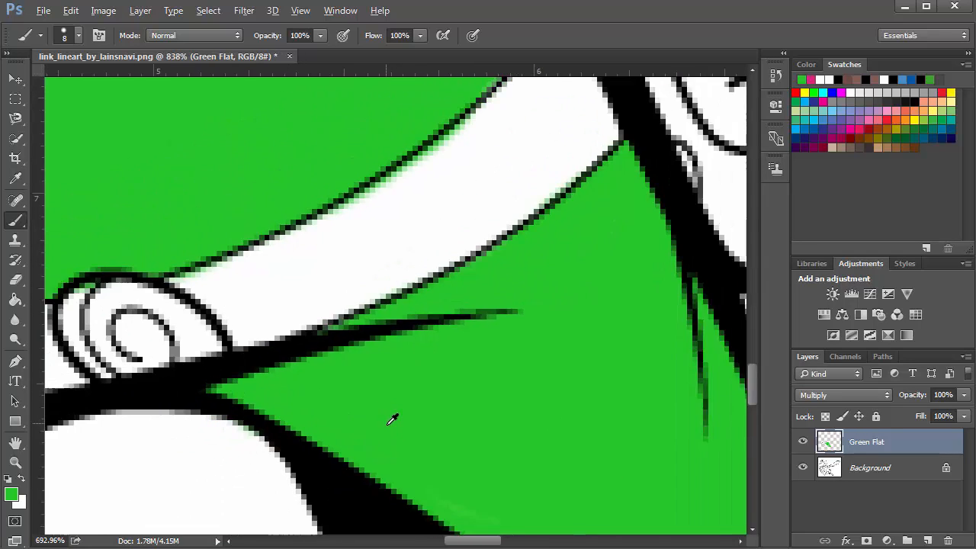
scroll(394, 414, down, 2)
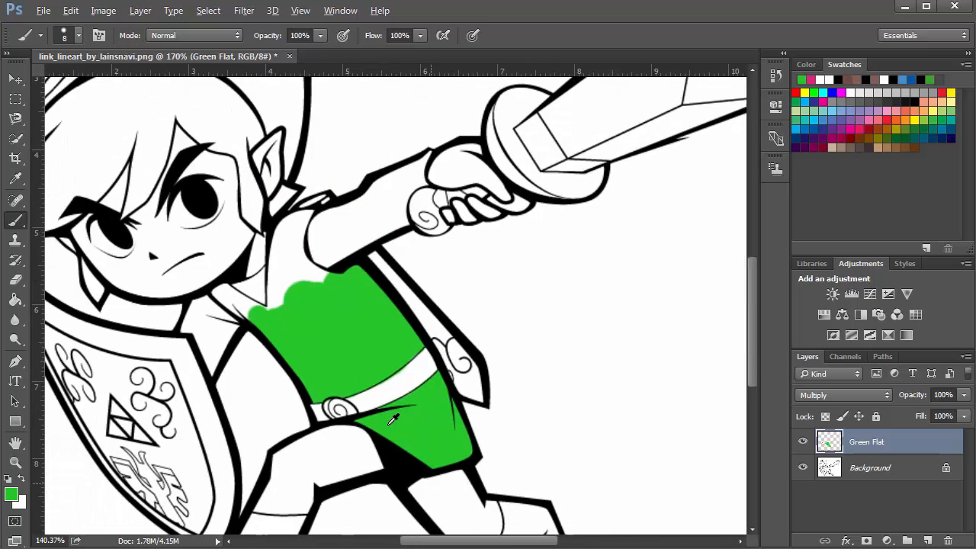
scroll(335, 322, up, 3)
scroll(292, 343, up, 2)
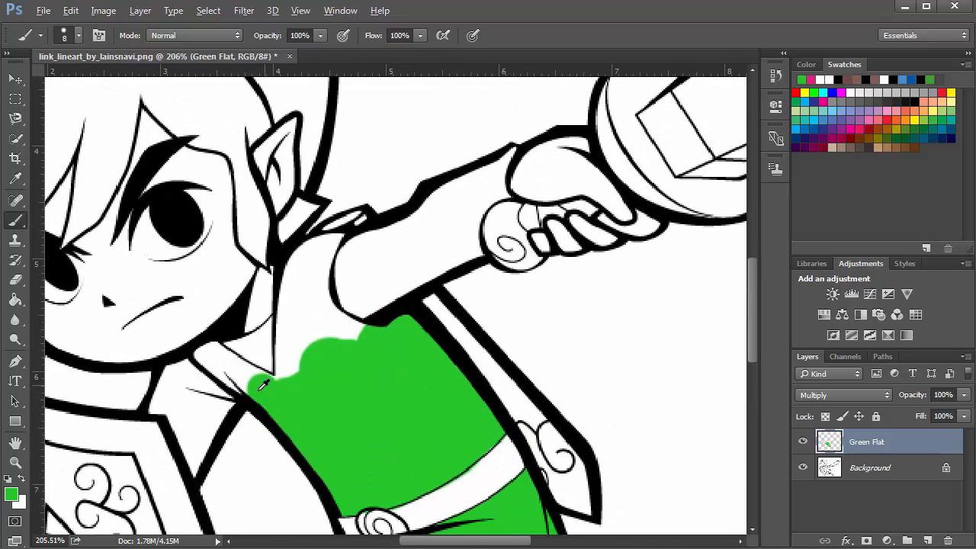
mouse_move(250, 393)
mouse_down()
mouse_move(201, 359)
mouse_move(205, 344)
mouse_move(270, 379)
mouse_move(202, 352)
mouse_up()
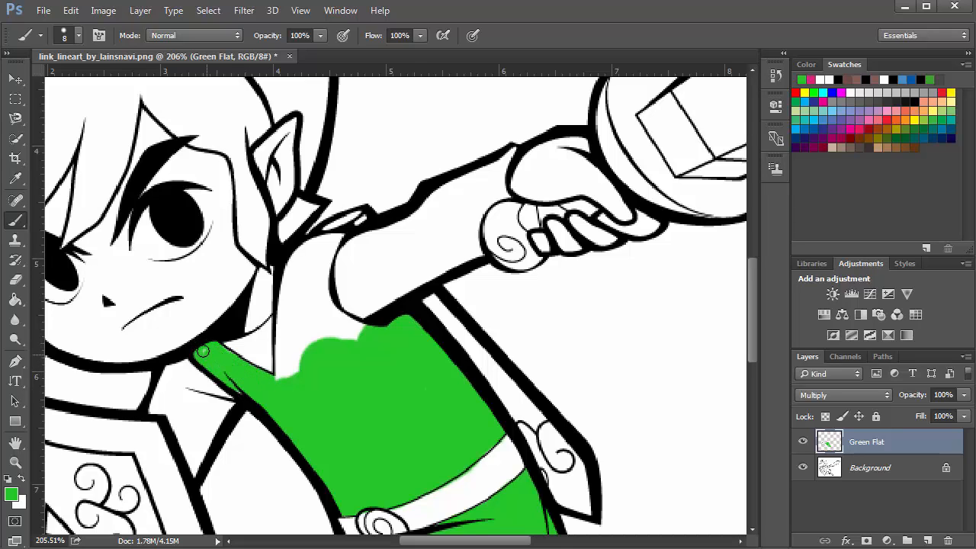
mouse_move(266, 381)
mouse_down()
mouse_move(328, 344)
mouse_move(437, 379)
mouse_up()
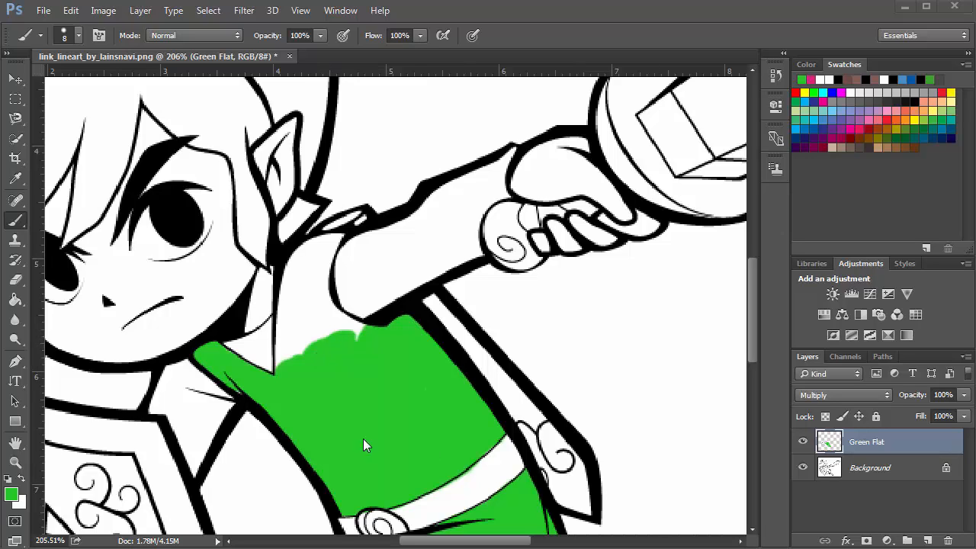
click(289, 364)
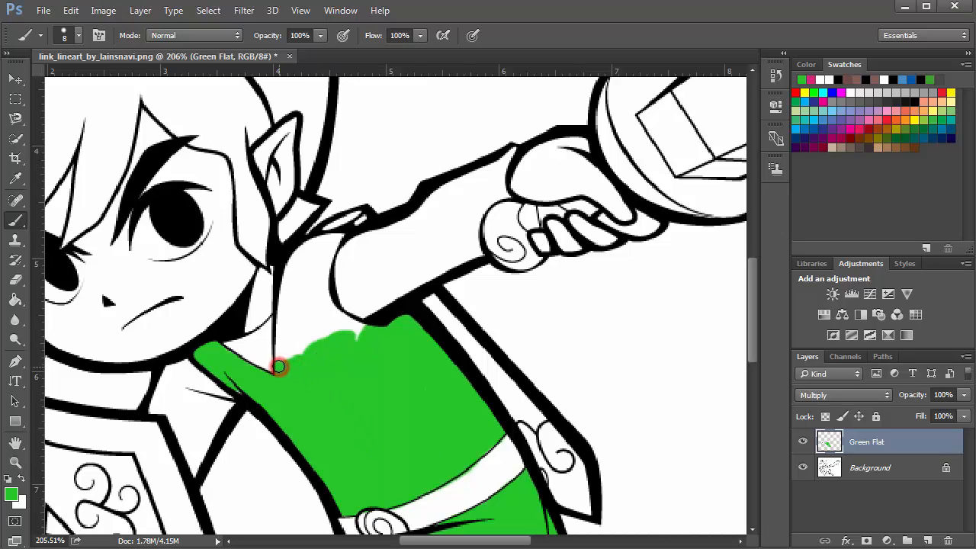
mouse_move(279, 367)
mouse_down()
mouse_move(284, 328)
mouse_move(285, 366)
mouse_move(302, 340)
mouse_move(301, 349)
mouse_move(295, 333)
mouse_move(337, 340)
mouse_move(331, 328)
mouse_move(389, 305)
mouse_move(384, 330)
mouse_move(406, 295)
mouse_move(470, 322)
mouse_move(409, 316)
mouse_move(430, 341)
mouse_move(453, 352)
mouse_move(399, 283)
mouse_move(374, 228)
mouse_move(371, 285)
mouse_move(354, 248)
mouse_move(341, 320)
mouse_move(319, 218)
mouse_move(311, 311)
mouse_move(285, 276)
mouse_move(256, 332)
mouse_move(263, 238)
mouse_move(281, 178)
mouse_move(242, 352)
mouse_move(233, 340)
mouse_move(241, 300)
mouse_move(259, 271)
mouse_move(353, 242)
mouse_move(332, 283)
mouse_move(312, 395)
mouse_move(316, 275)
mouse_move(267, 390)
mouse_move(286, 373)
mouse_move(291, 286)
mouse_move(265, 306)
mouse_move(230, 441)
mouse_up()
Fill the remaining tunic area under the arm near the shoulder with green
scroll(298, 332, up, 2)
scroll(305, 333, up, 4)
scroll(271, 393, down, 5)
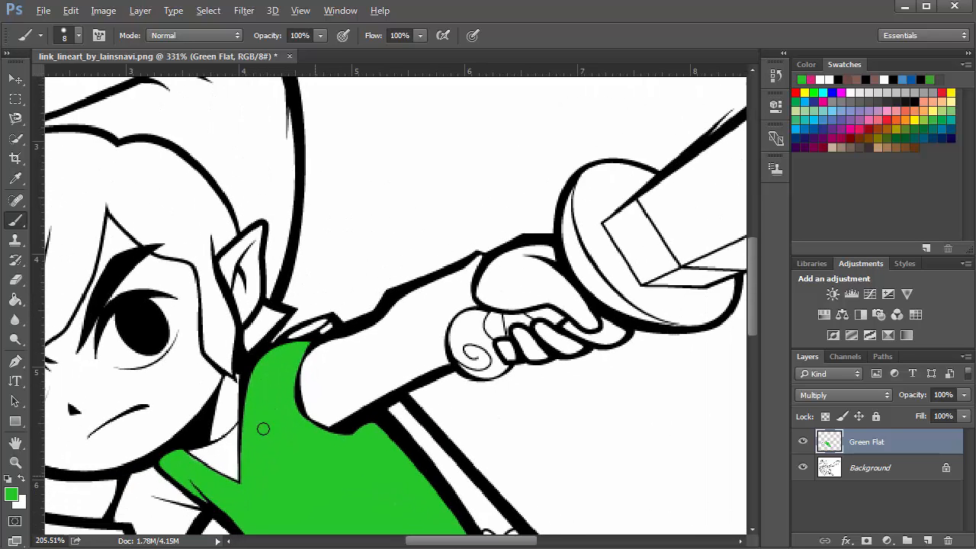
mouse_move(294, 309)
mouse_down()
mouse_move(323, 183)
mouse_move(306, 240)
mouse_move(288, 248)
mouse_up()
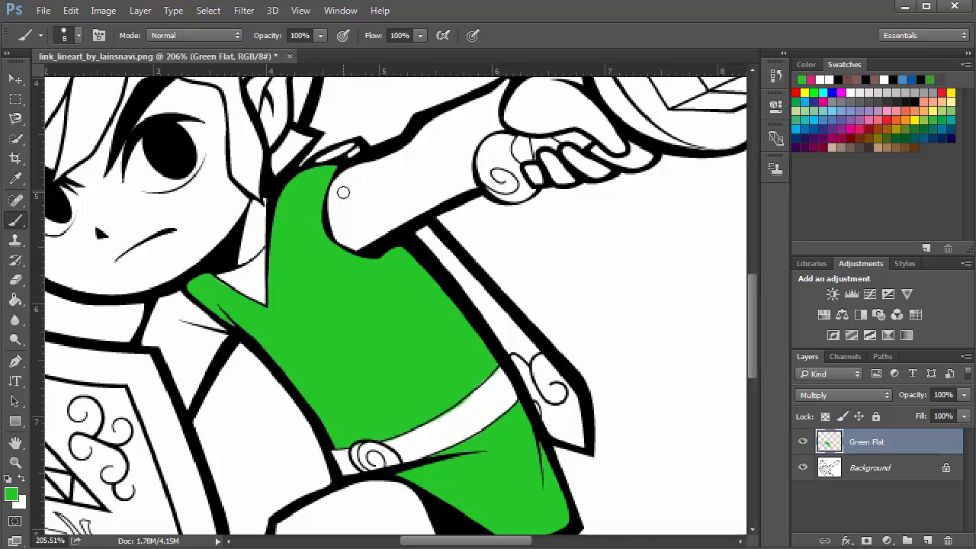
Add a new layer above Green Flat and name it Light Green Flat
click(928, 541)
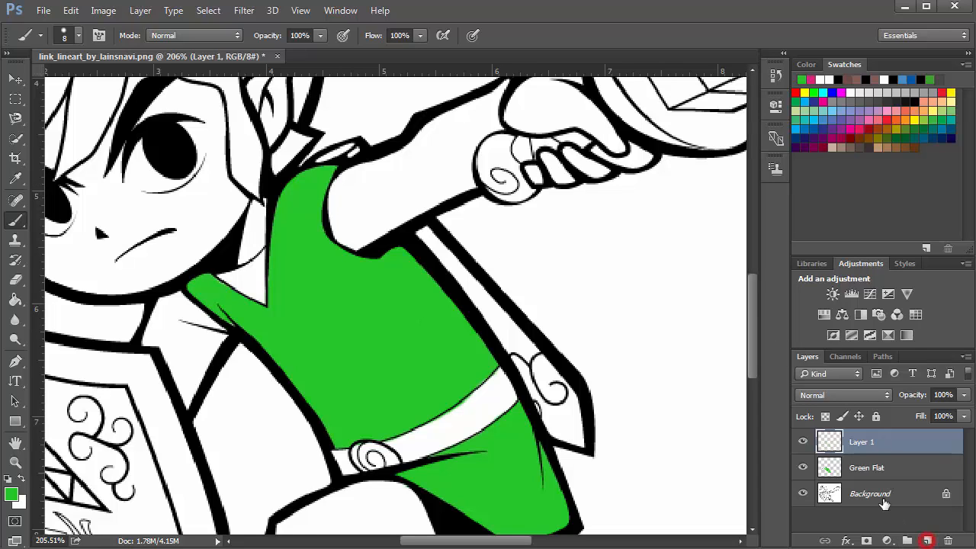
double_click(857, 443)
text(Li)
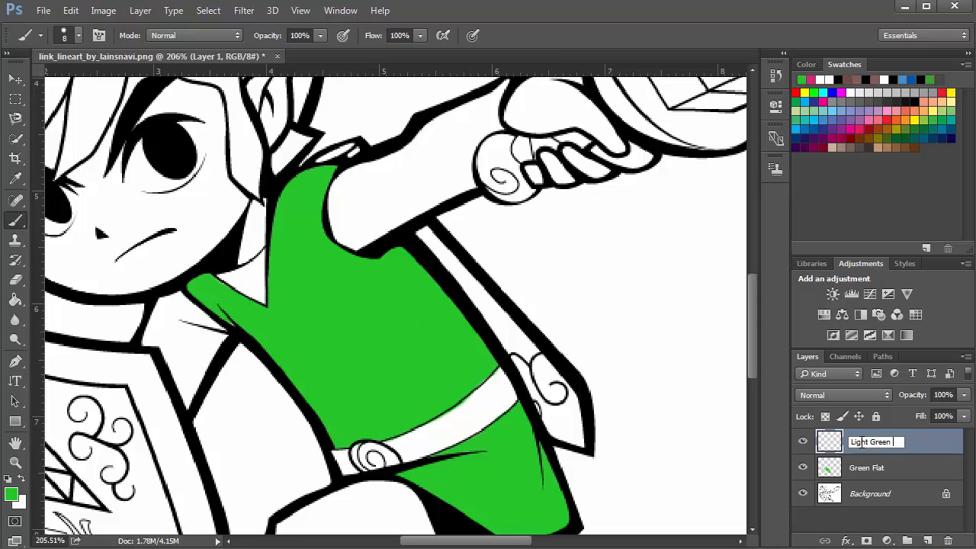
text(ght Green Flat)
key(Return)
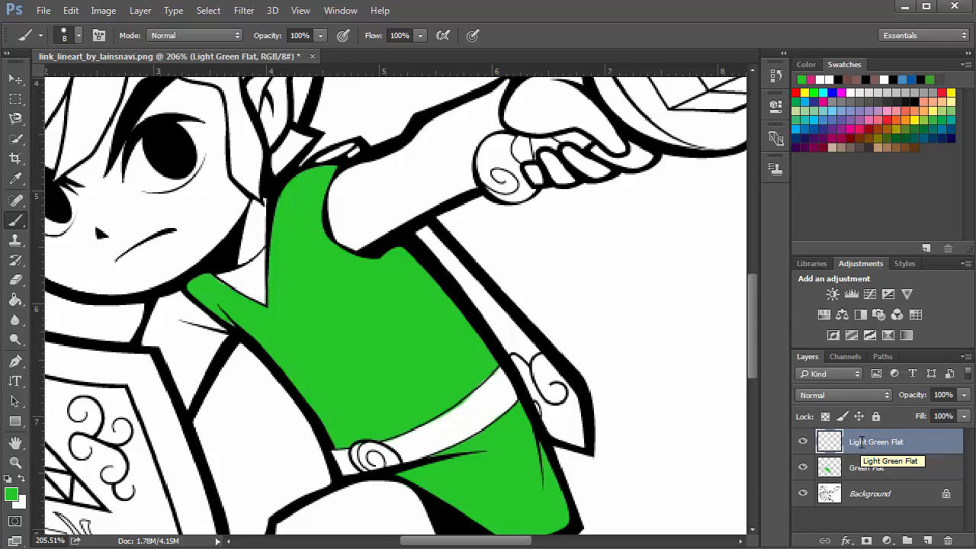
Set the foreground color to light green 94e849 and switch back to the Brush tool
scroll(458, 239, up, 5)
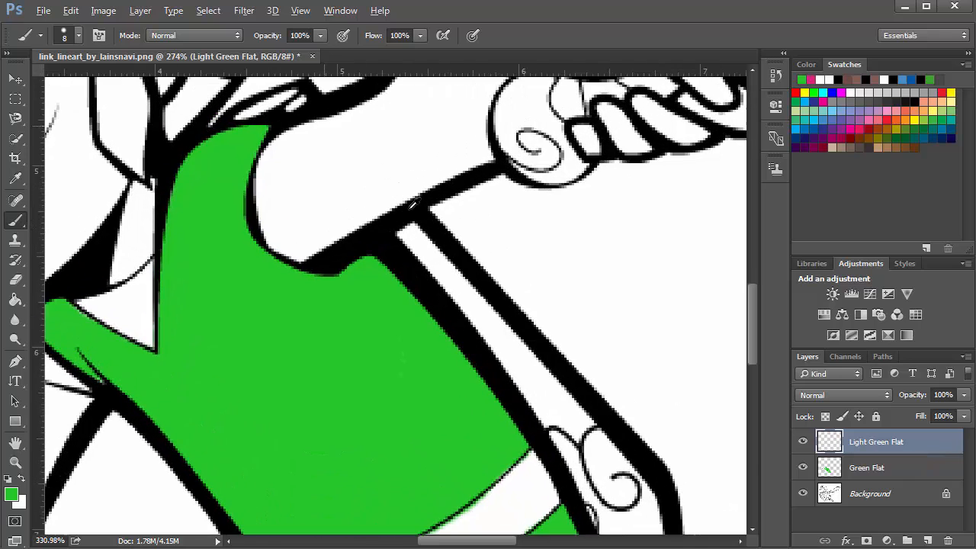
drag(398, 290, 439, 365)
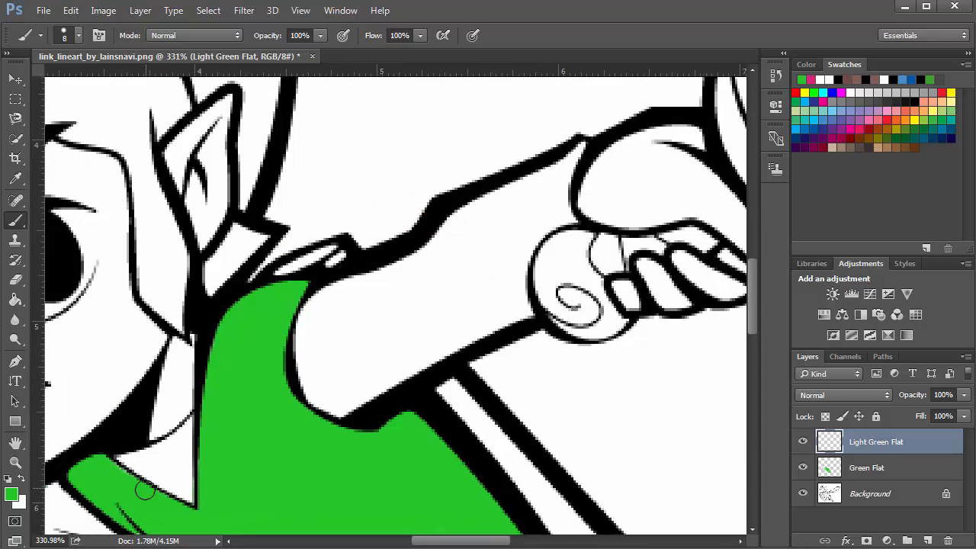
click(11, 495)
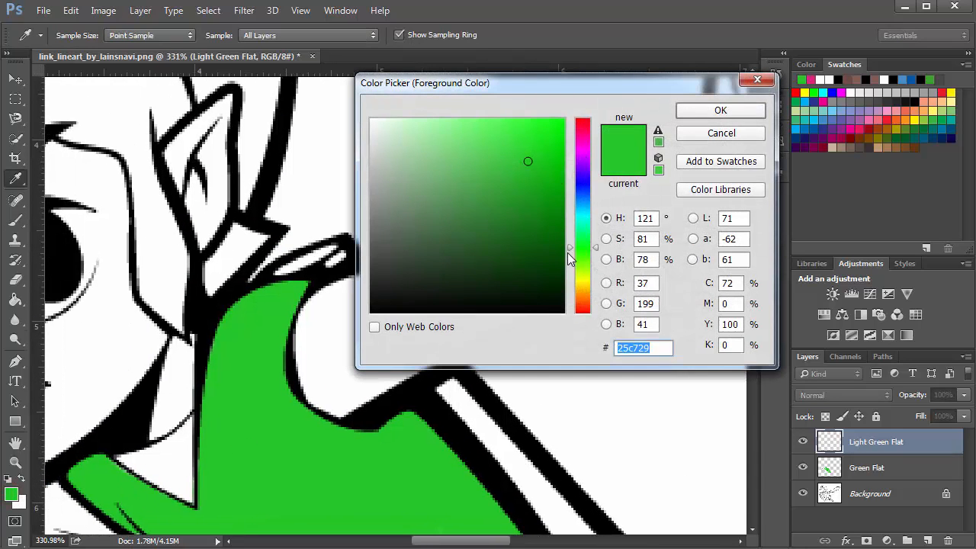
drag(567, 253, 571, 263)
drag(524, 157, 504, 136)
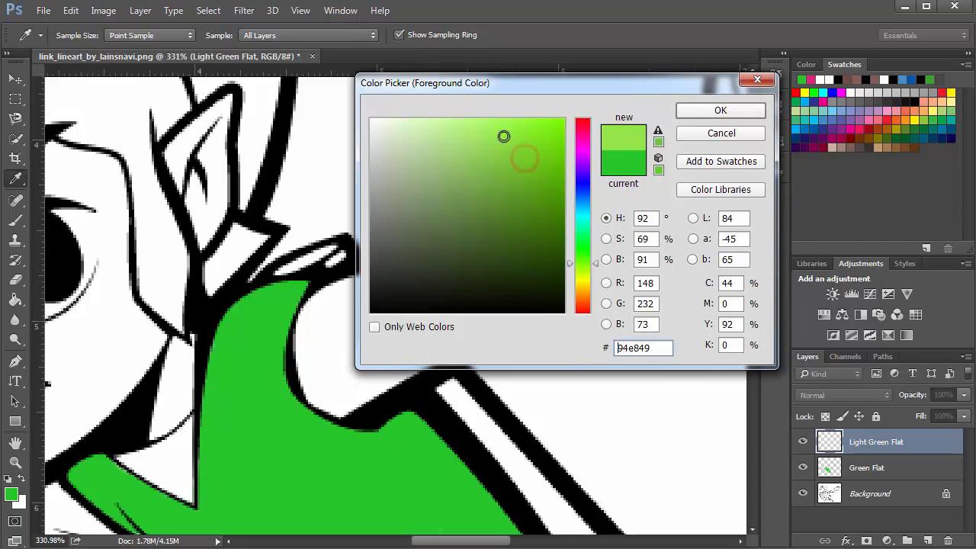
click(705, 107)
key(b)
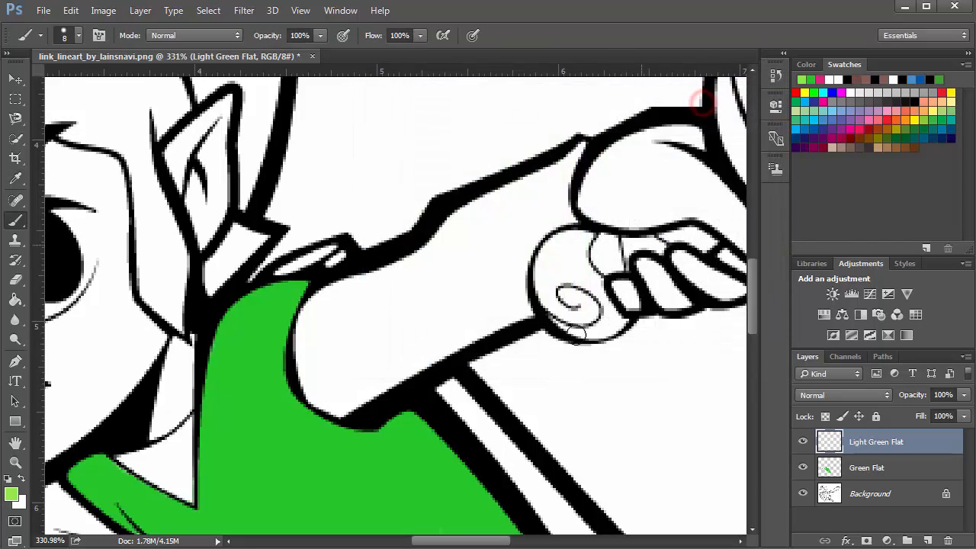
Paint light green along the sleeve's inner edge on Light Green Flat and set that layer's blend mode to Multiply
mouse_move(365, 402)
mouse_down()
mouse_move(425, 364)
mouse_move(358, 412)
mouse_move(321, 402)
mouse_move(300, 363)
mouse_move(327, 294)
mouse_up()
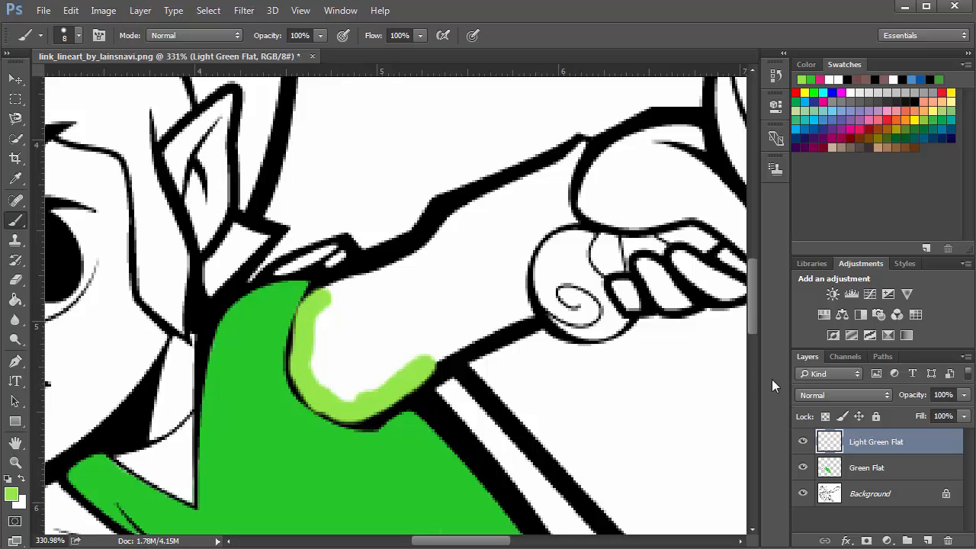
click(810, 395)
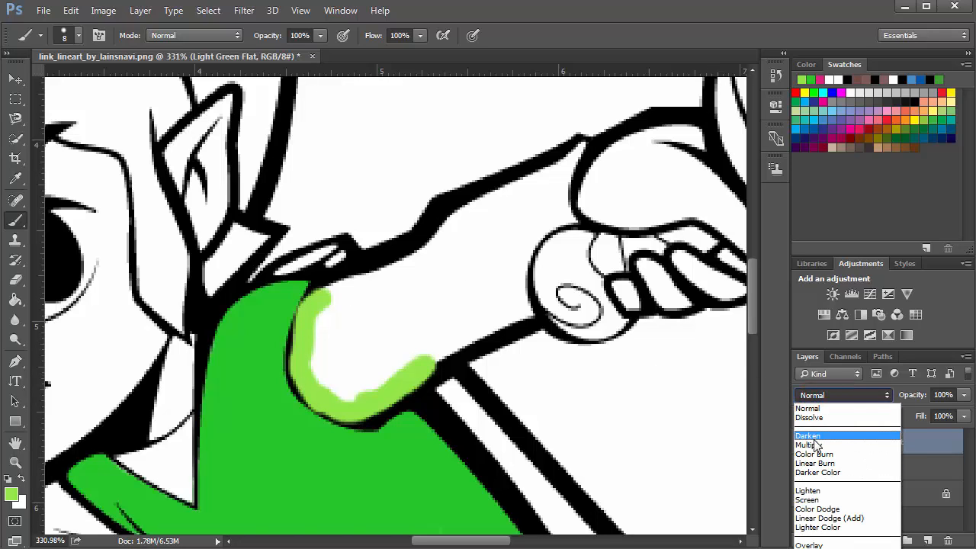
click(814, 444)
mouse_move(381, 397)
mouse_down()
mouse_move(322, 374)
mouse_move(315, 349)
mouse_move(343, 289)
mouse_up()
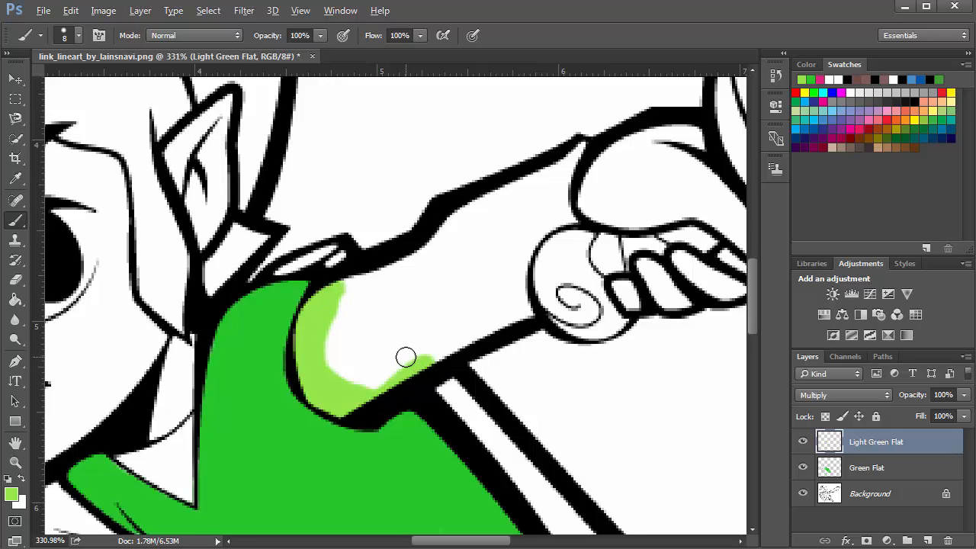
Hide the Background and Light Green Flat layers to examine the green flat on its own, then show the Background again
scroll(405, 357, down, 3)
scroll(425, 355, down, 2)
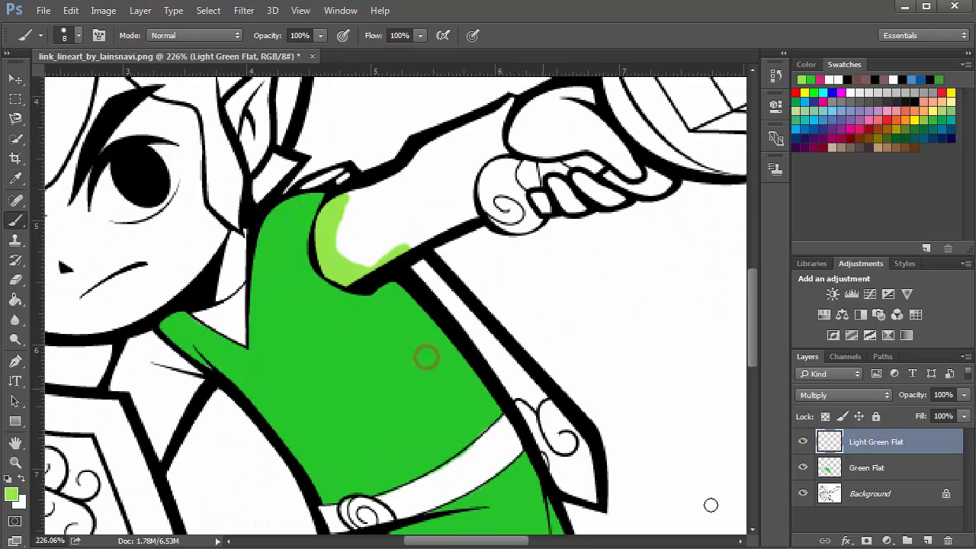
click(803, 494)
click(803, 442)
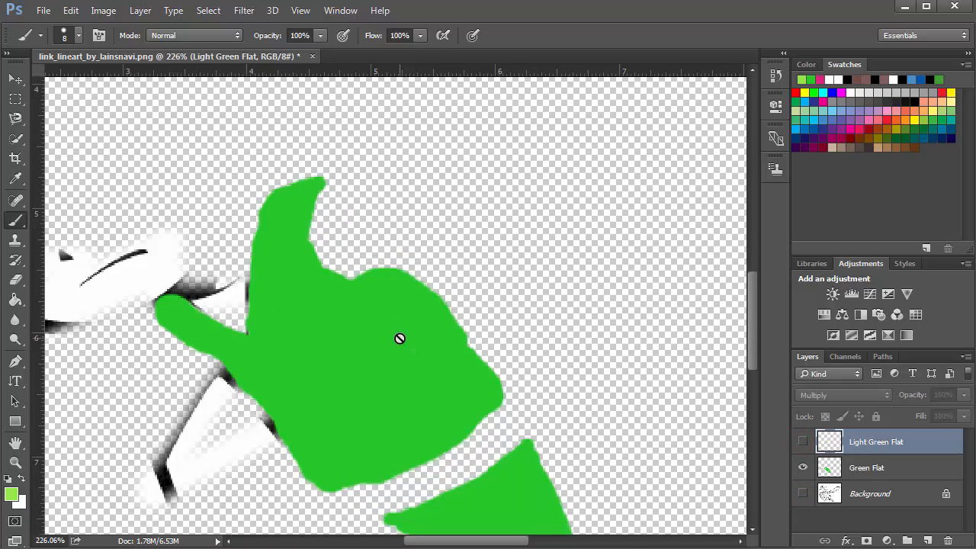
scroll(400, 339, down, 2)
key(alt)
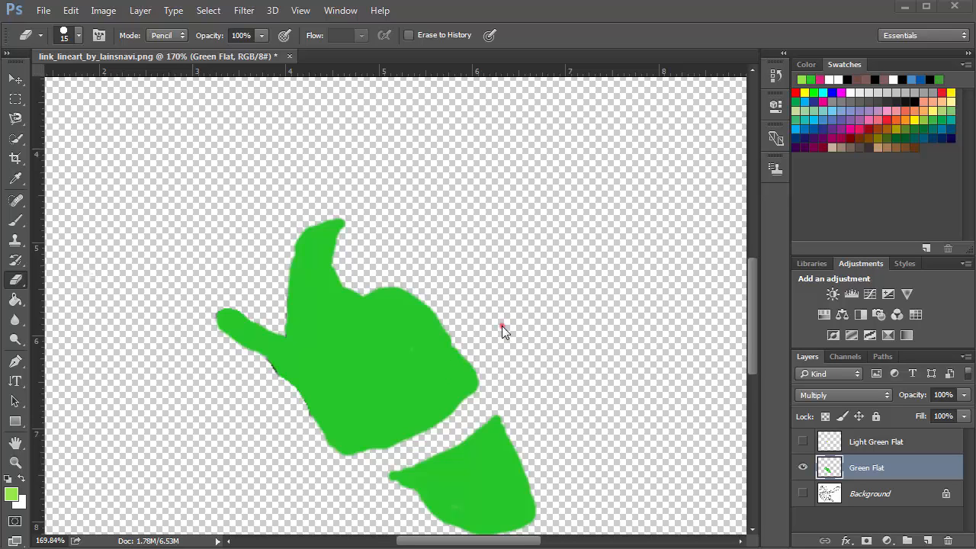
scroll(502, 325, down, 5)
scroll(440, 343, up, 4)
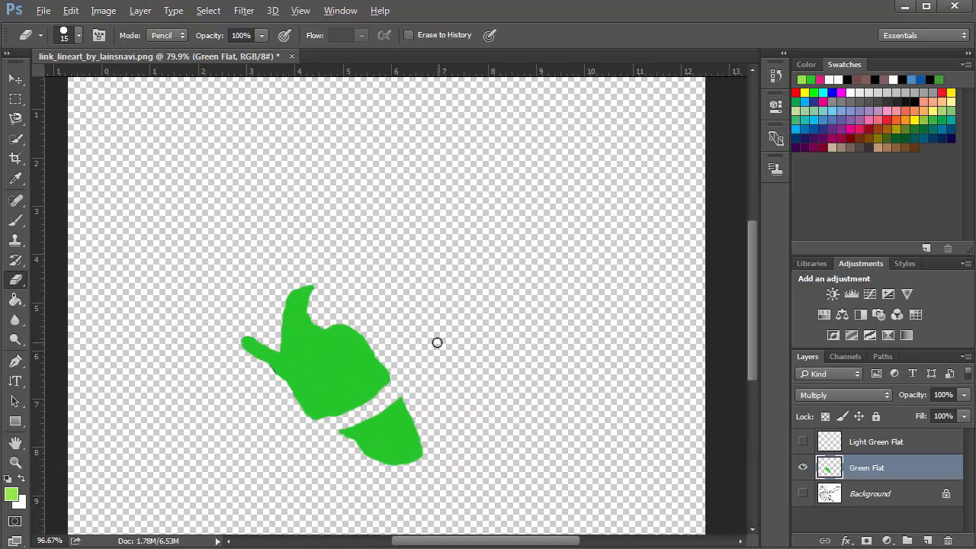
click(803, 494)
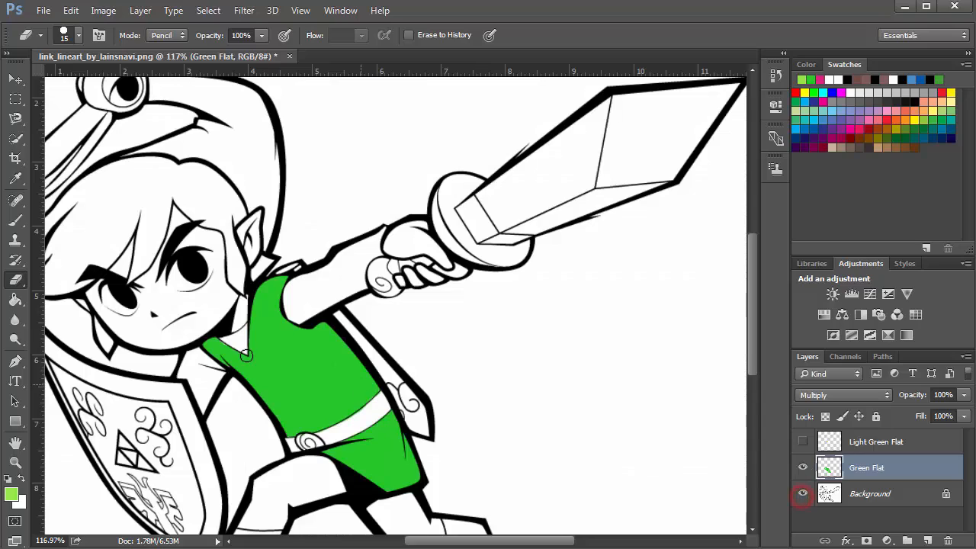
scroll(344, 343, up, 3)
scroll(344, 343, up, 2)
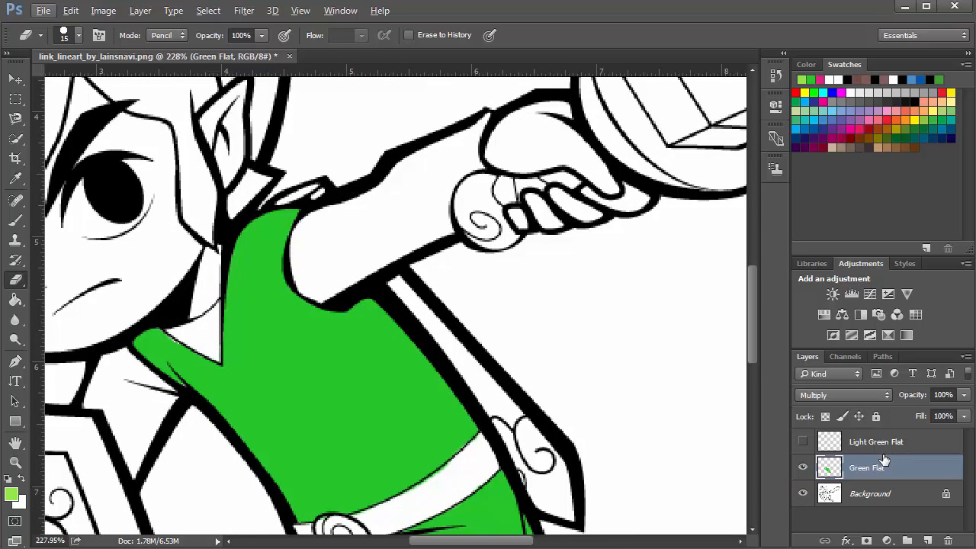
click(948, 542)
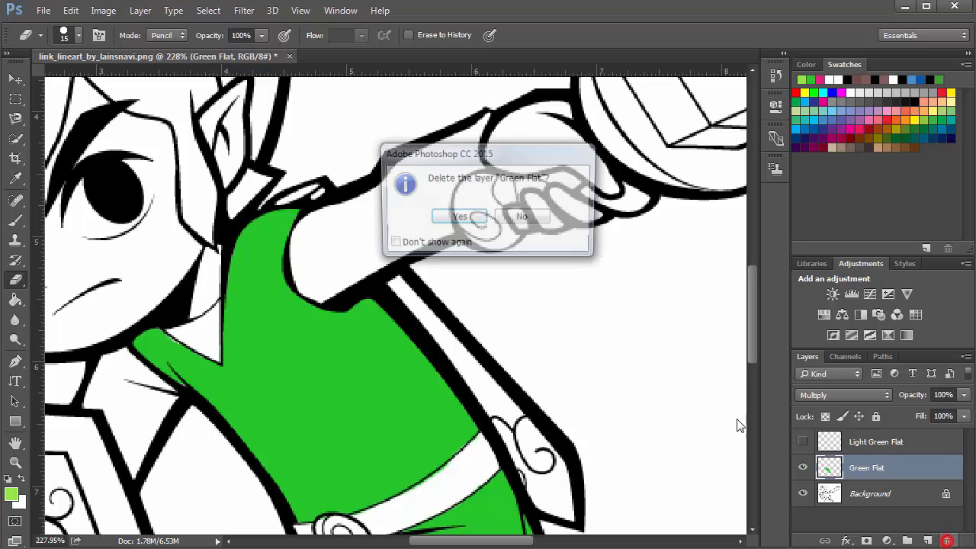
click(454, 219)
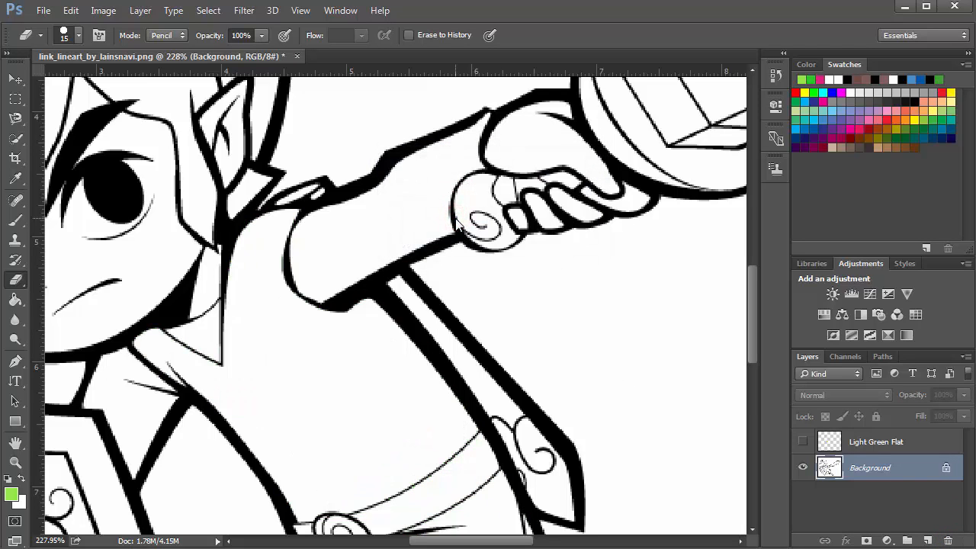
key(ctrl+z)
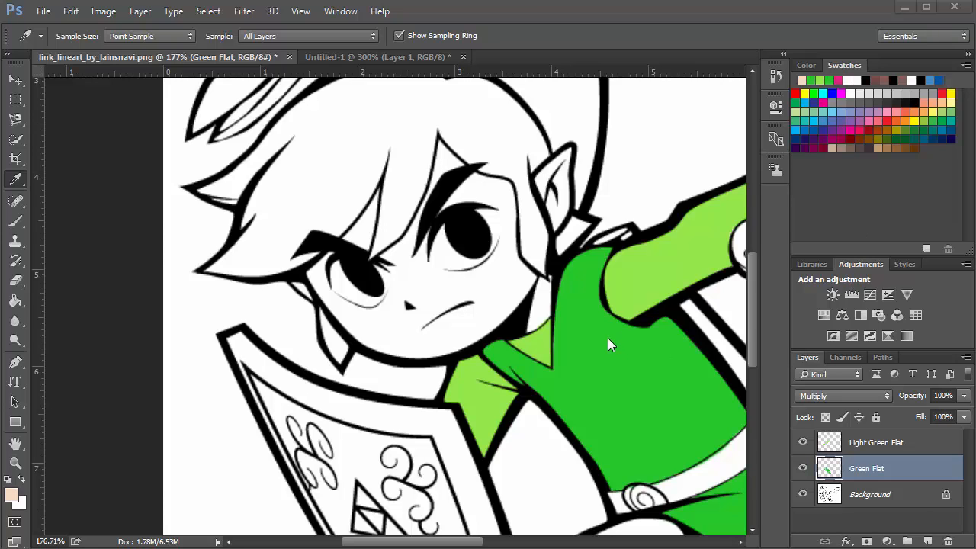
Add a new layer and move it to the top of the layer stack
drag(582, 344, 429, 334)
drag(524, 336, 406, 340)
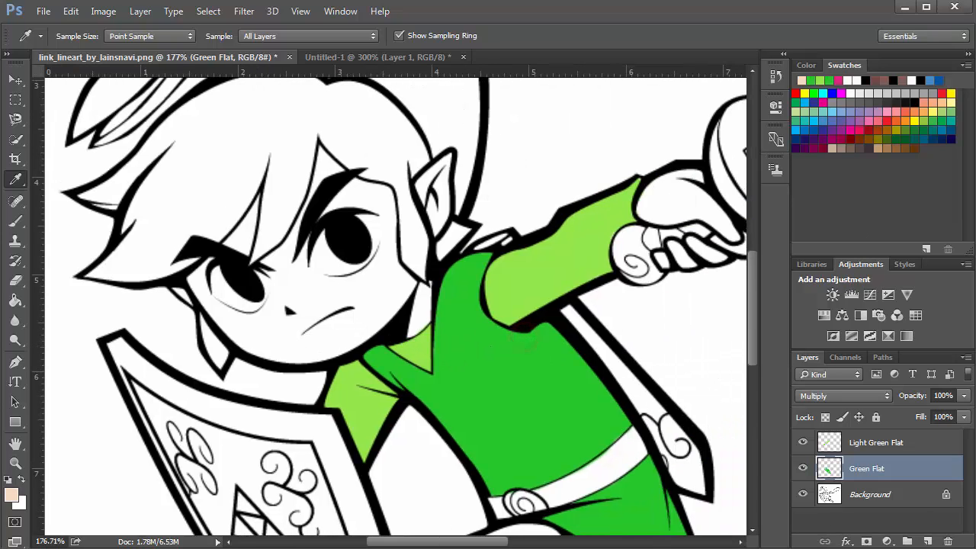
click(927, 541)
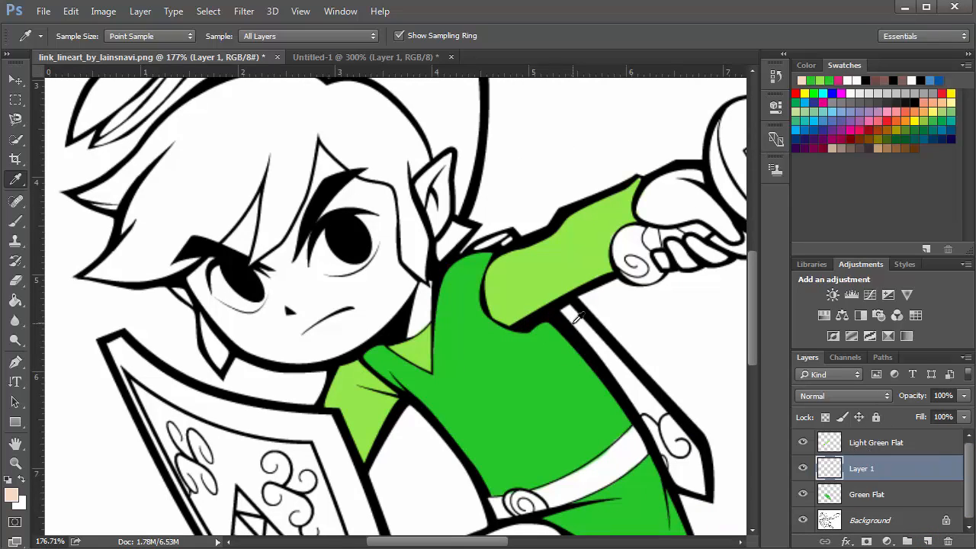
key(b)
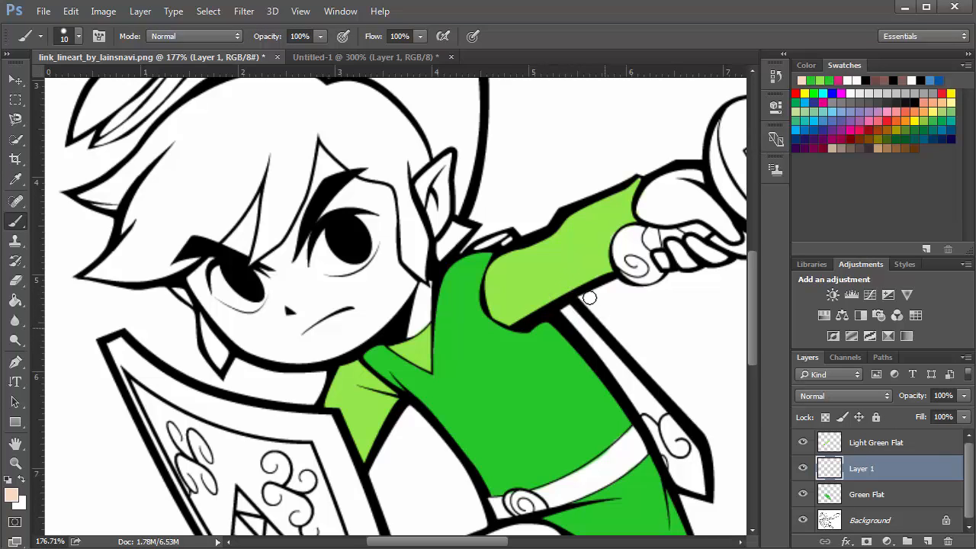
drag(536, 326, 643, 370)
drag(878, 473, 880, 436)
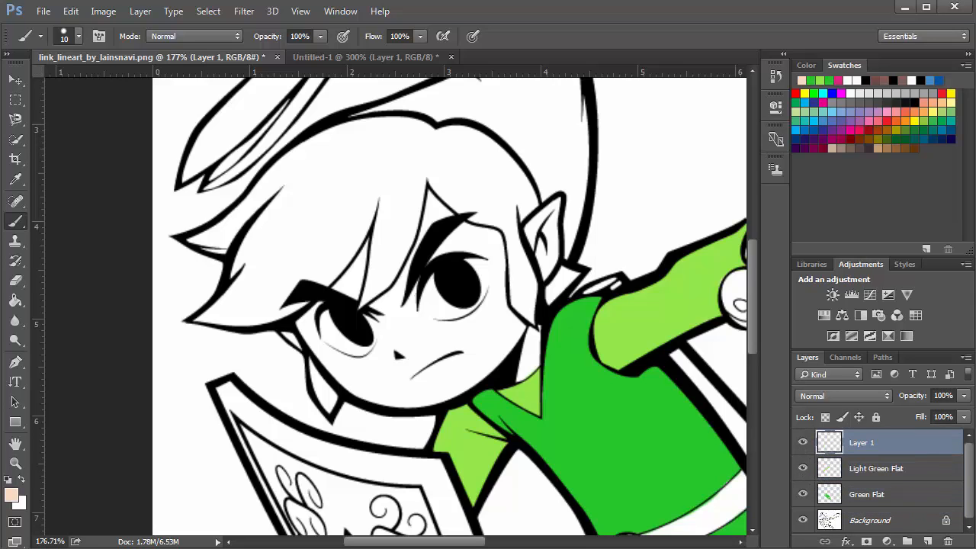
Name the new layer Skin Flat and paint the skin tone onto the face
double_click(860, 446)
text(t)
key(Return)
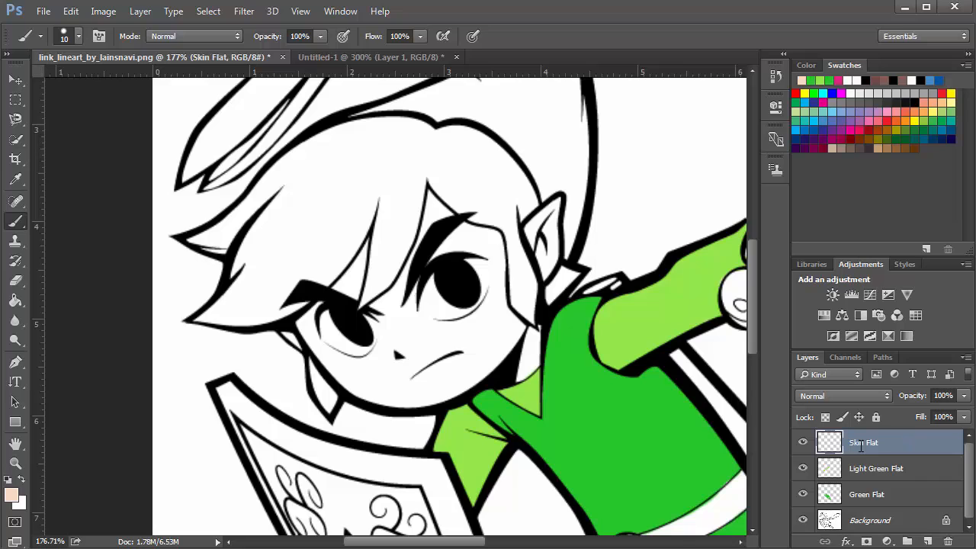
mouse_move(432, 316)
mouse_down()
mouse_move(434, 338)
mouse_move(458, 345)
mouse_up()
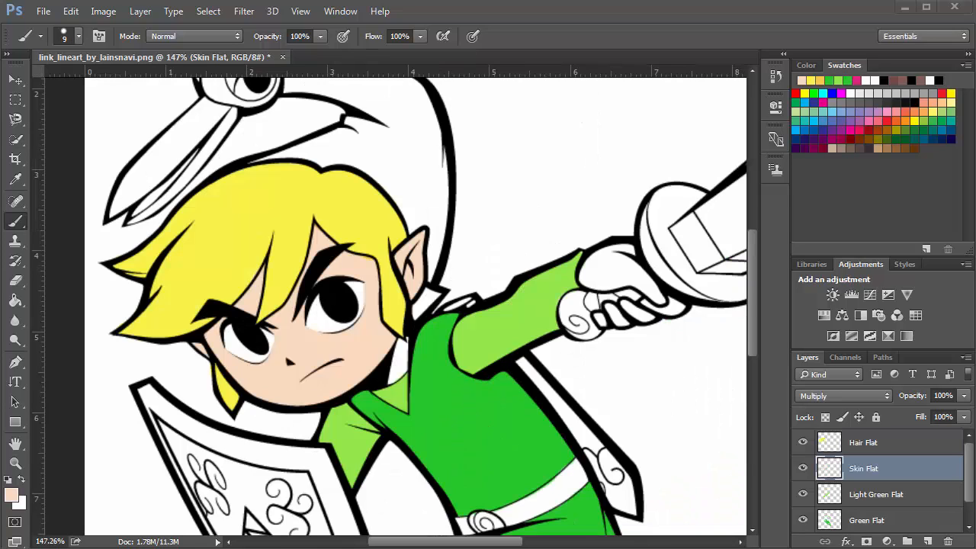
Toggle layer visibility to examine the Skin Flat and Hair Flat layers individually, then show all layers again
click(887, 468)
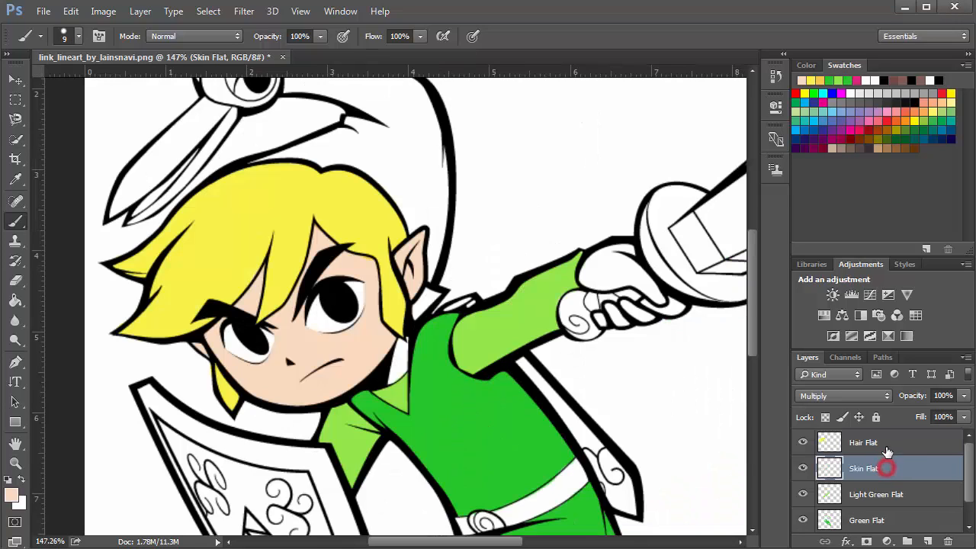
click(886, 443)
drag(802, 468, 819, 447)
scroll(799, 511, down, 1)
click(804, 520)
scroll(818, 447, up, 1)
click(802, 443)
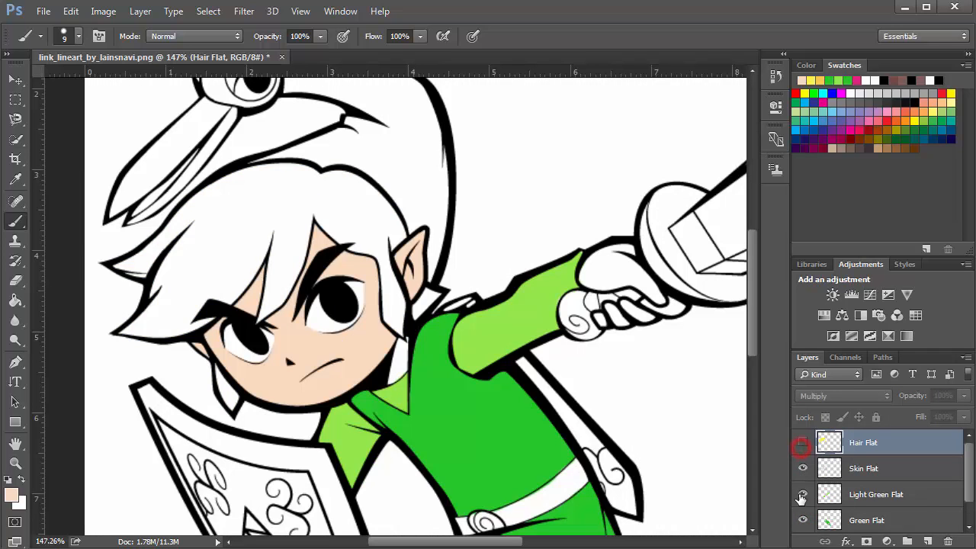
drag(802, 496, 801, 522)
scroll(806, 496, up, 1)
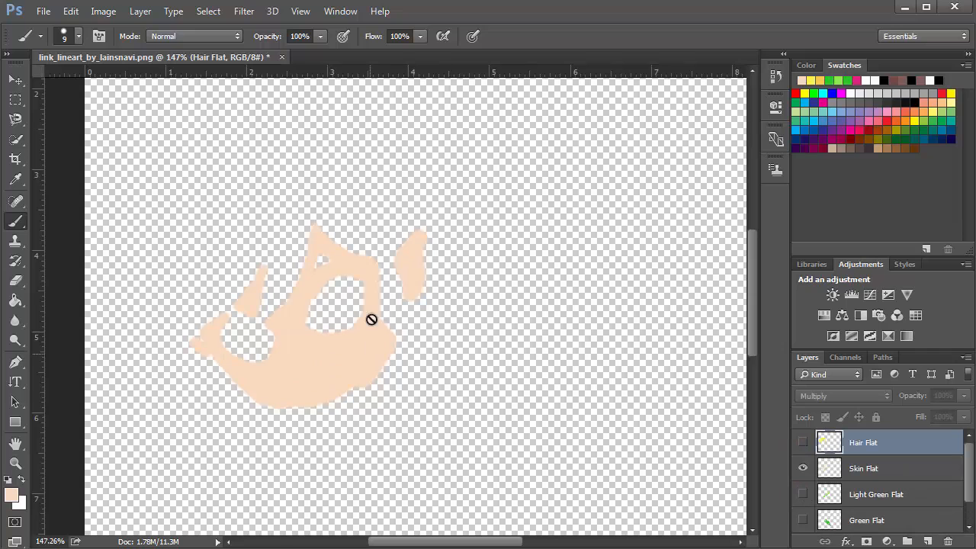
click(797, 442)
click(800, 494)
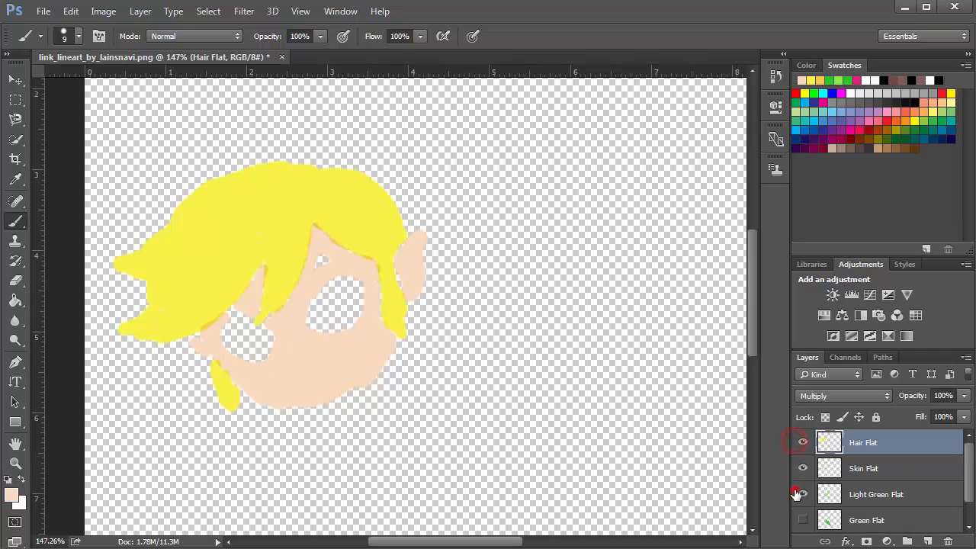
click(799, 520)
scroll(801, 503, down, 1)
click(803, 520)
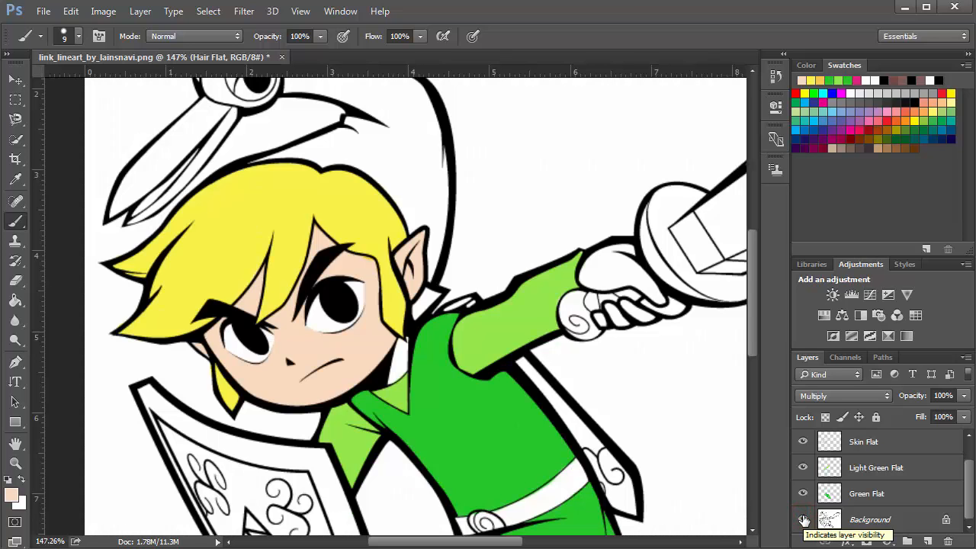
scroll(321, 227, down, 3)
scroll(321, 228, up, 3)
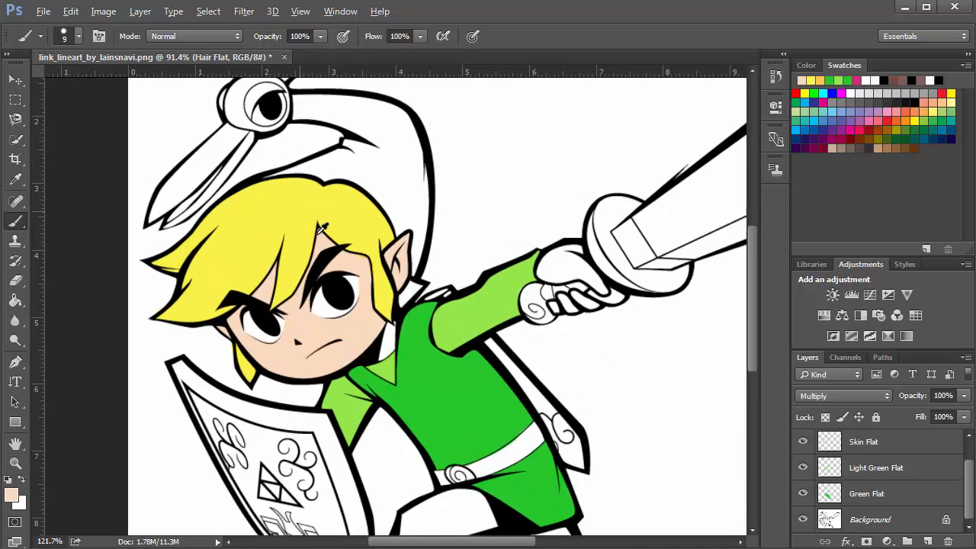
scroll(321, 227, up, 1)
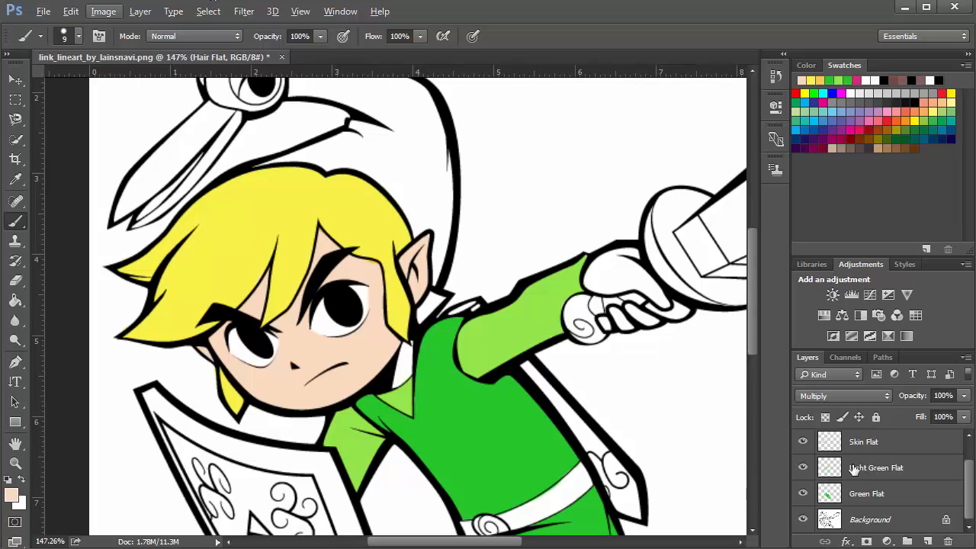
scroll(877, 473, up, 1)
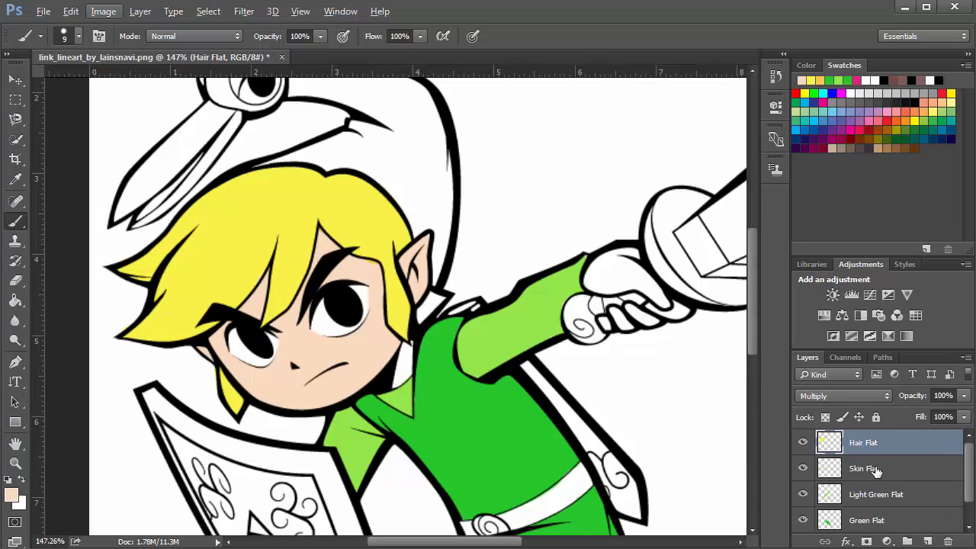
Add a new layer above Skin Flat and name it Skin Shadow
click(876, 470)
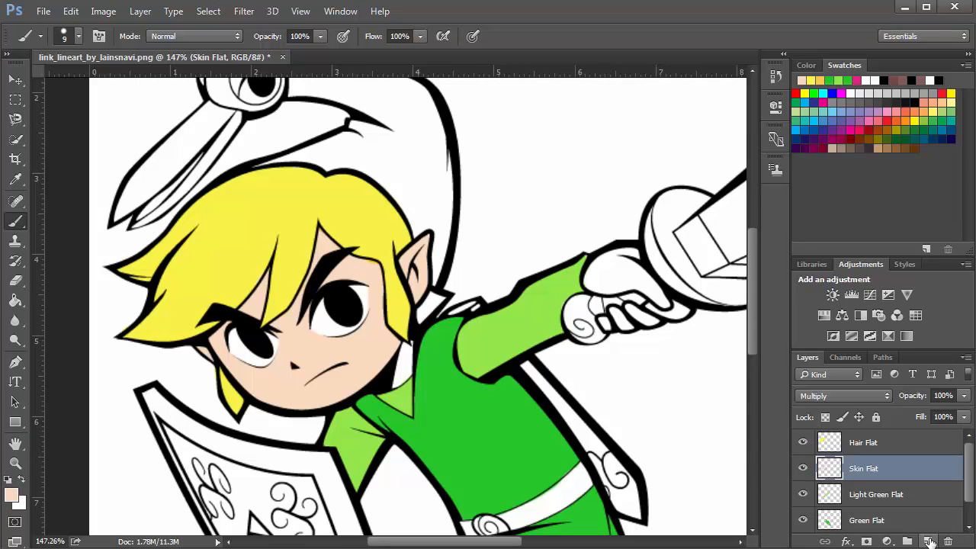
click(929, 541)
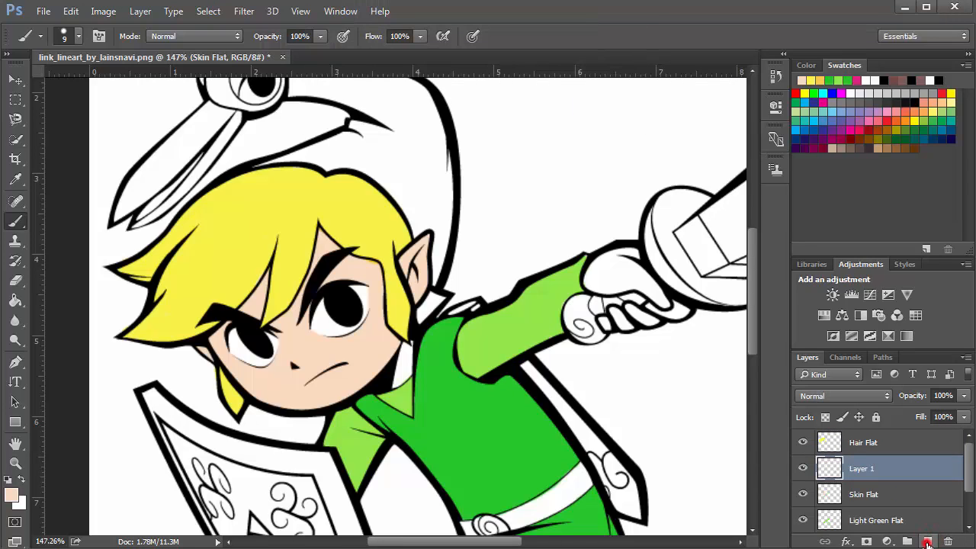
double_click(856, 467)
text(Skin S)
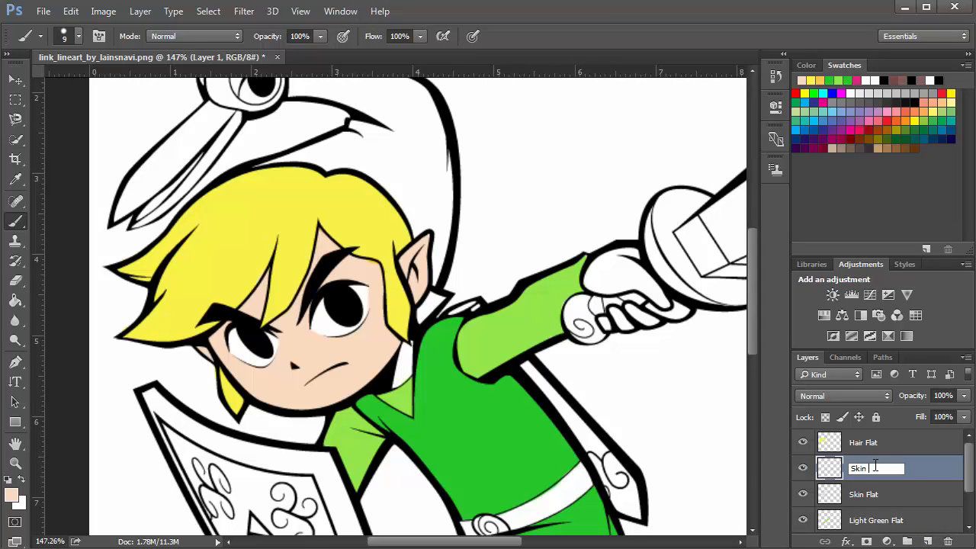
text(hadow)
key(Return)
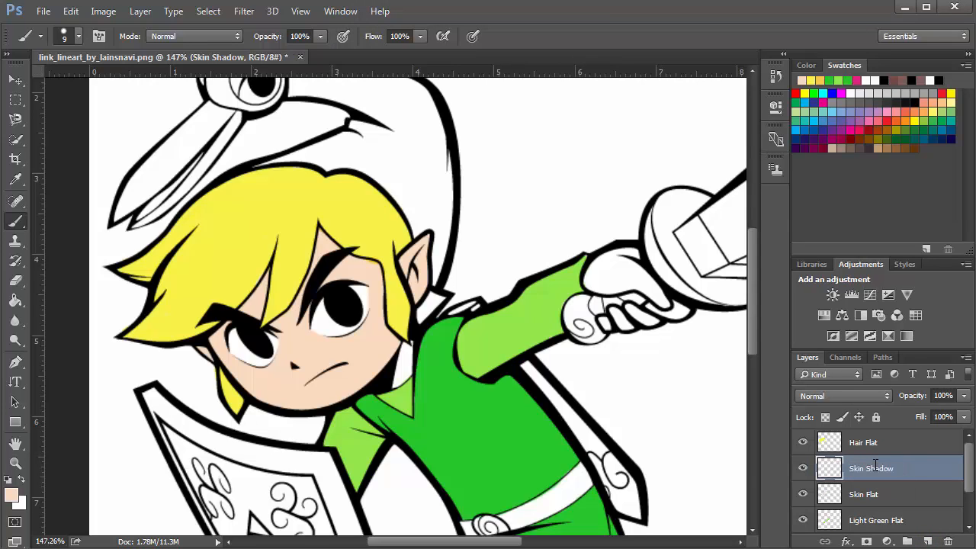
Paint a shadow patch under the fringe above the eyebrow on Skin Shadow and undo it
scroll(289, 356, up, 2)
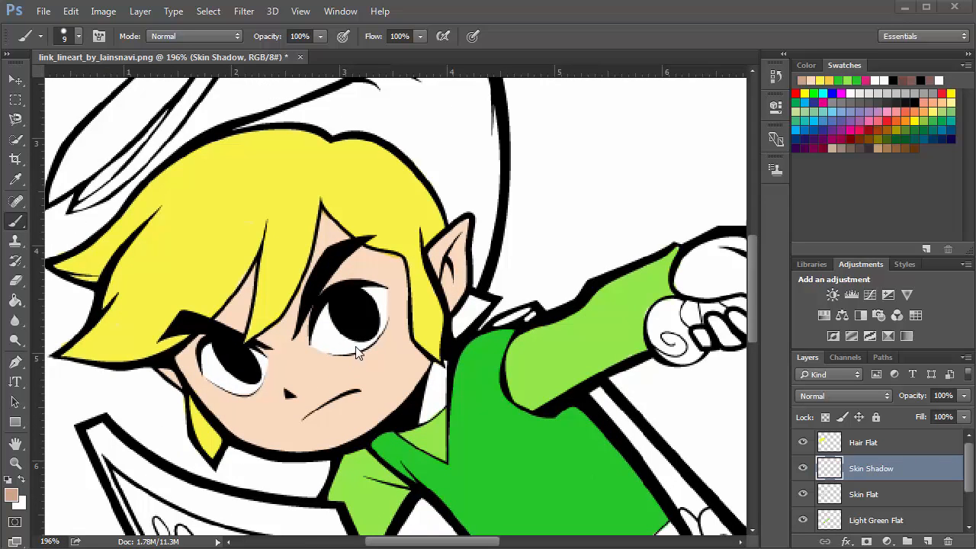
click(342, 252)
scroll(341, 253, up, 5)
mouse_move(326, 246)
mouse_down()
mouse_move(337, 271)
mouse_move(335, 236)
mouse_move(367, 289)
mouse_move(331, 243)
mouse_move(371, 266)
mouse_up()
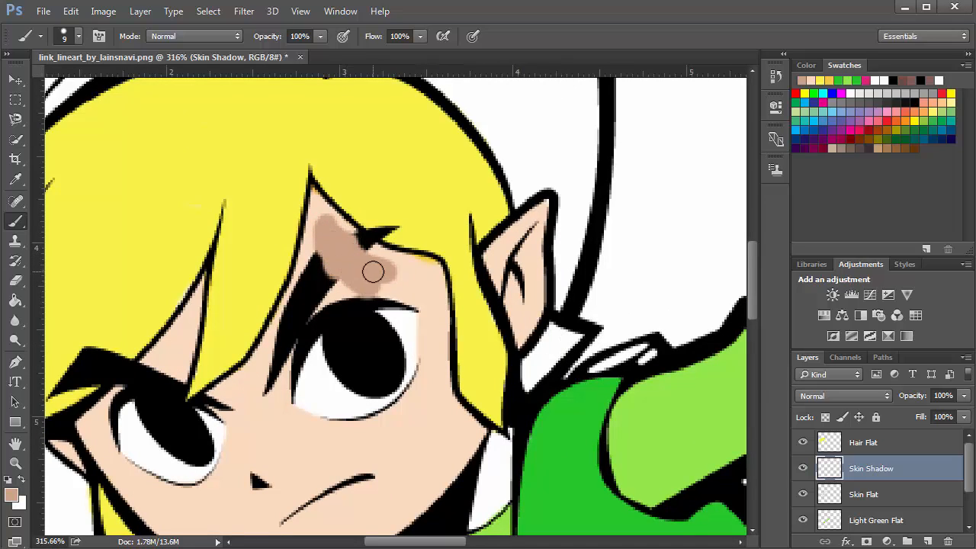
key(ctrl+z)
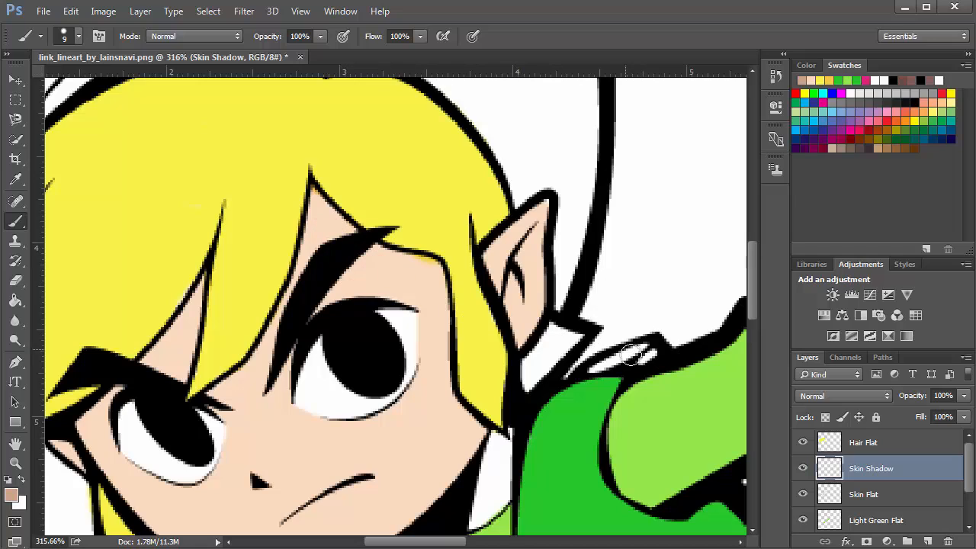
Paint a shadow stroke under the fringe above the eyebrow on the Skin Shadow layer
drag(327, 226, 363, 264)
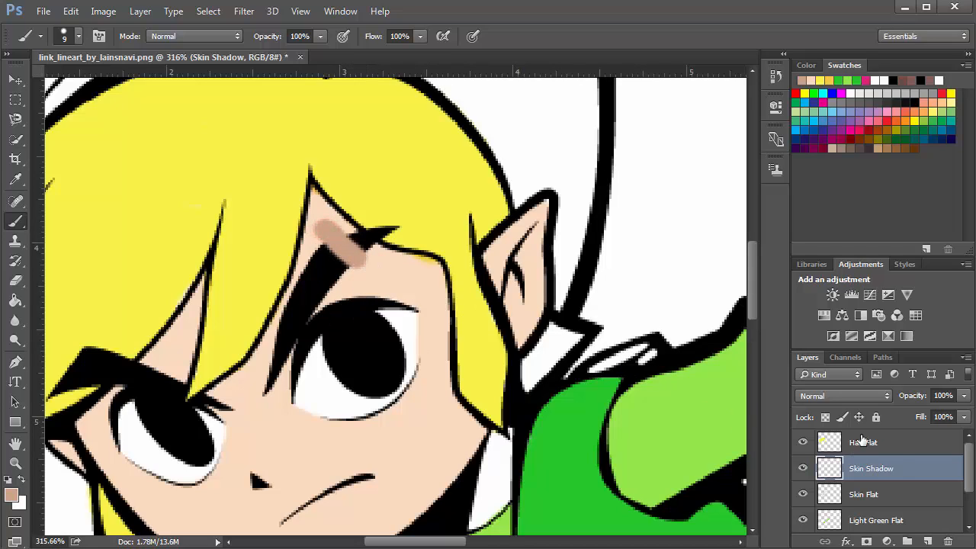
Try Multiply blending on Skin Shadow with broad shadow strokes across the face, then undo them
click(858, 399)
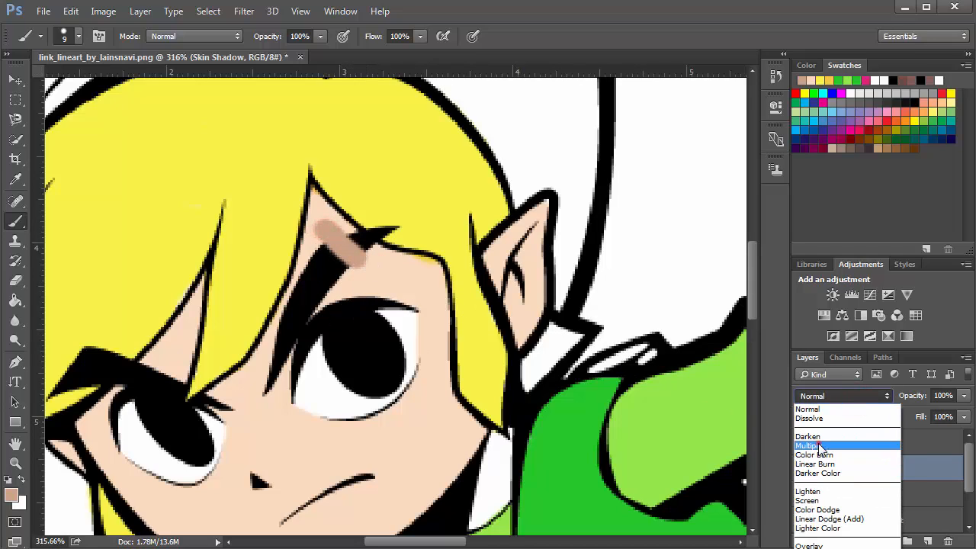
click(822, 442)
mouse_move(314, 244)
mouse_down()
mouse_move(325, 227)
mouse_move(316, 198)
mouse_move(343, 244)
mouse_move(196, 404)
mouse_up()
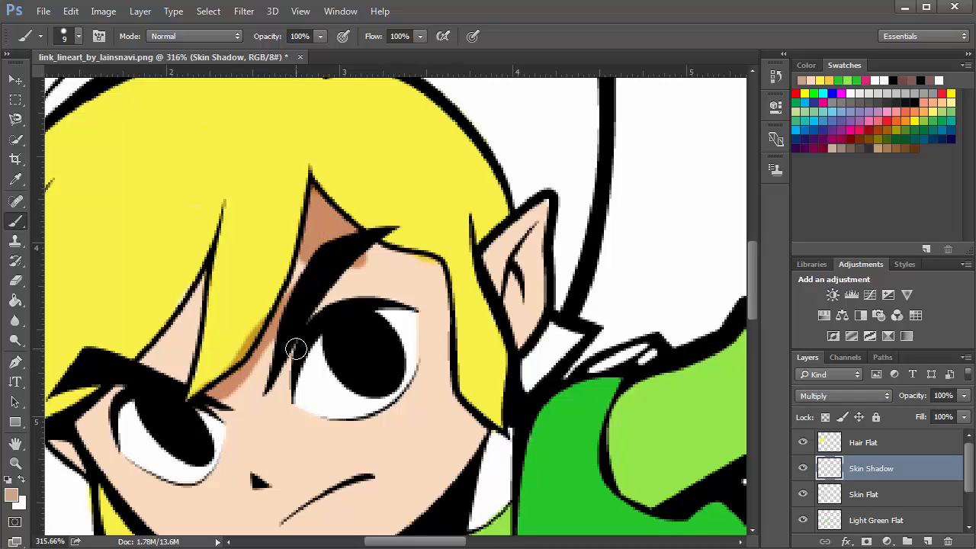
mouse_move(271, 334)
mouse_down()
mouse_move(262, 273)
mouse_move(284, 291)
mouse_move(294, 275)
mouse_move(264, 262)
mouse_move(297, 271)
mouse_up()
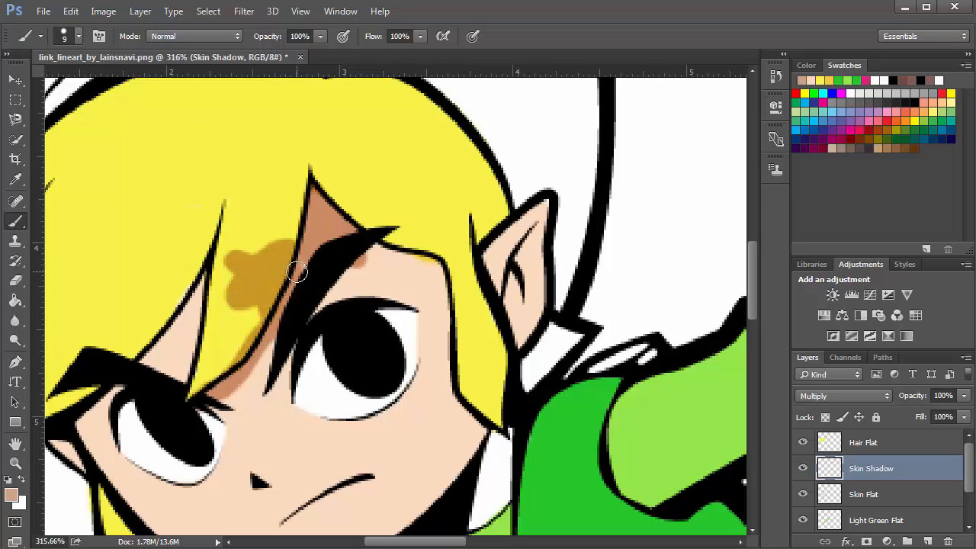
key(ctrl+alt+z)
key(ctrl+alt+z)
key(ctrl+alt+z)
key(ctrl+alt+z)
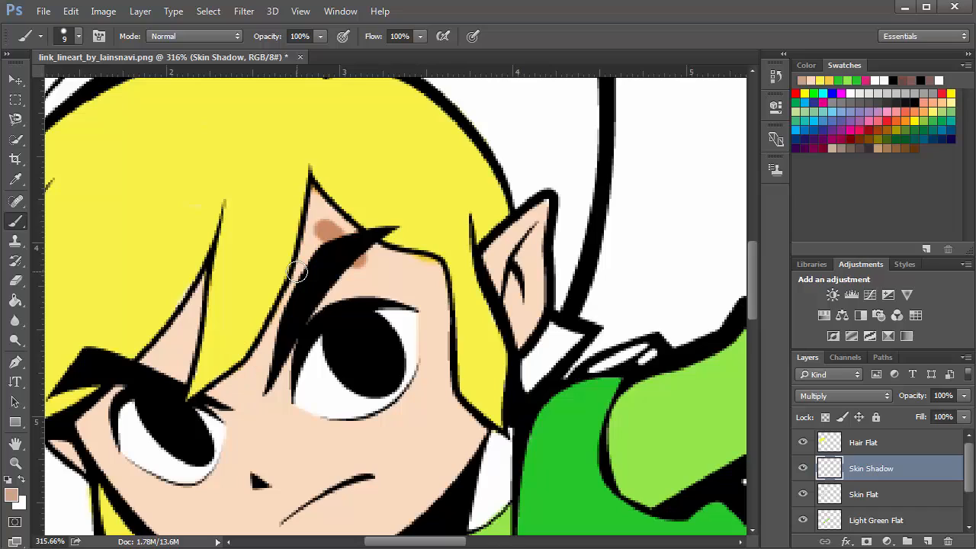
key(ctrl+alt+z)
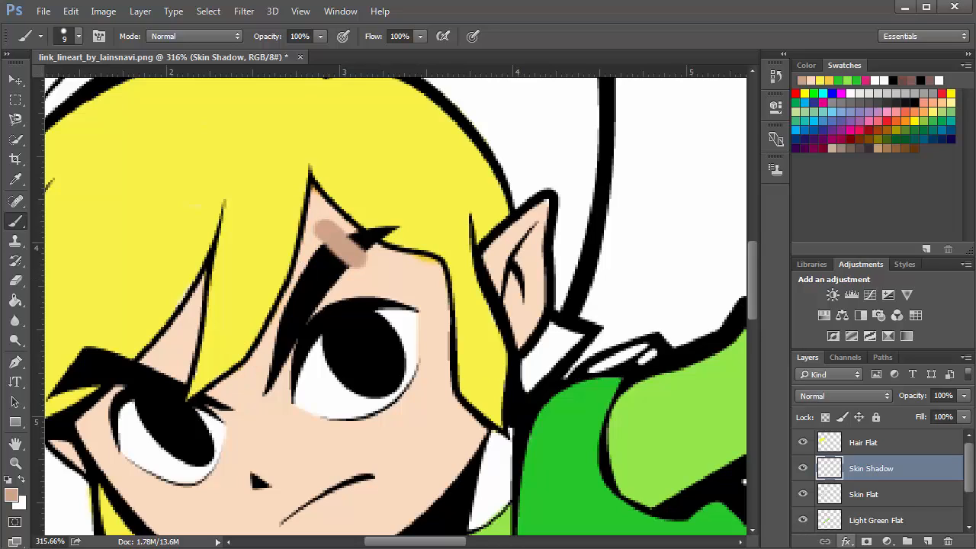
Set the Skin Shadow layer's blend mode to Multiply
key(ctrl+alt+g)
key(ctrl+alt+g)
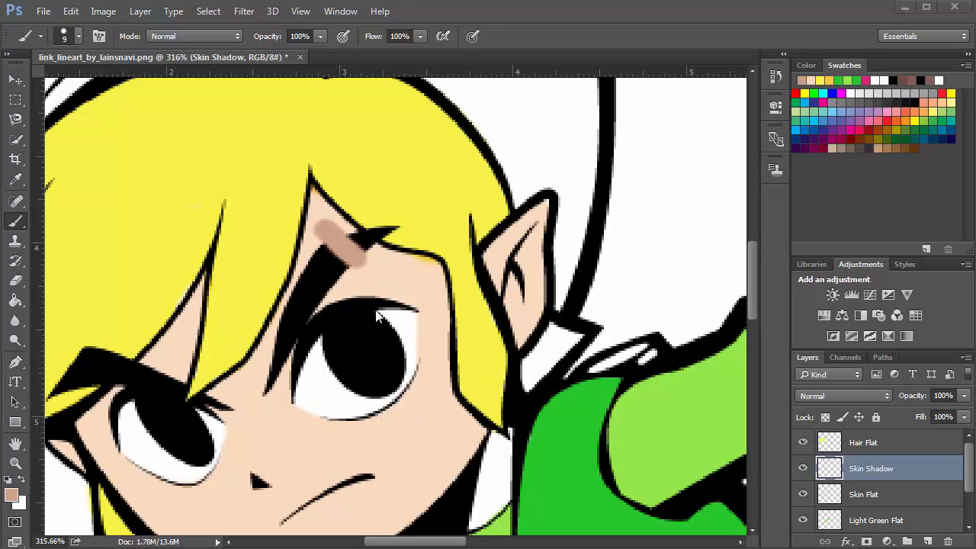
click(849, 396)
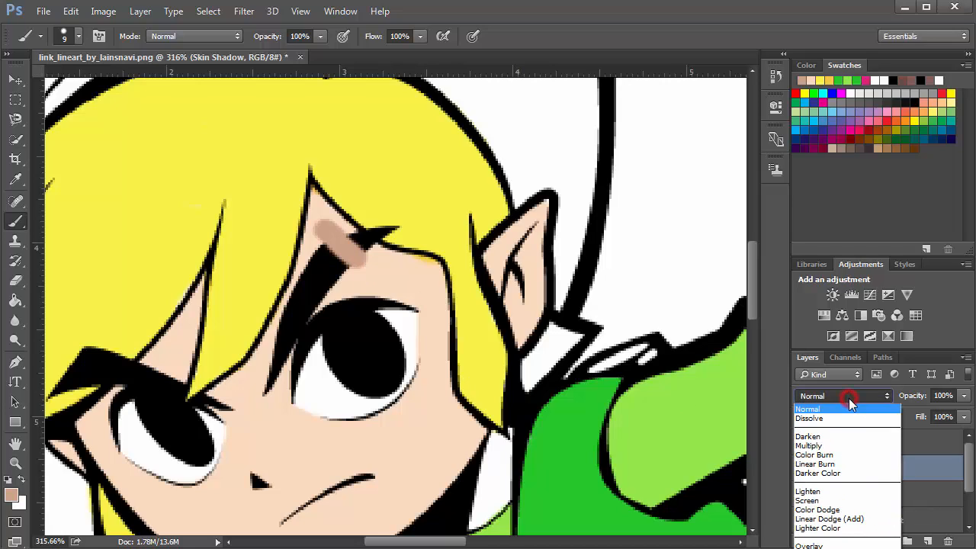
click(831, 444)
drag(326, 231, 366, 264)
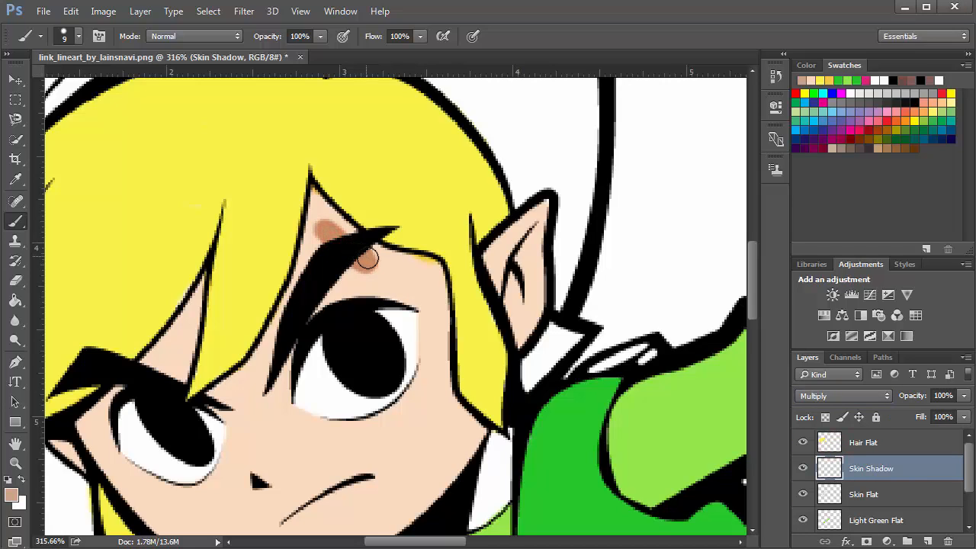
Toggle layer visibility to inspect the skin shadow, leaving the Hair Flat layer hidden
click(802, 496)
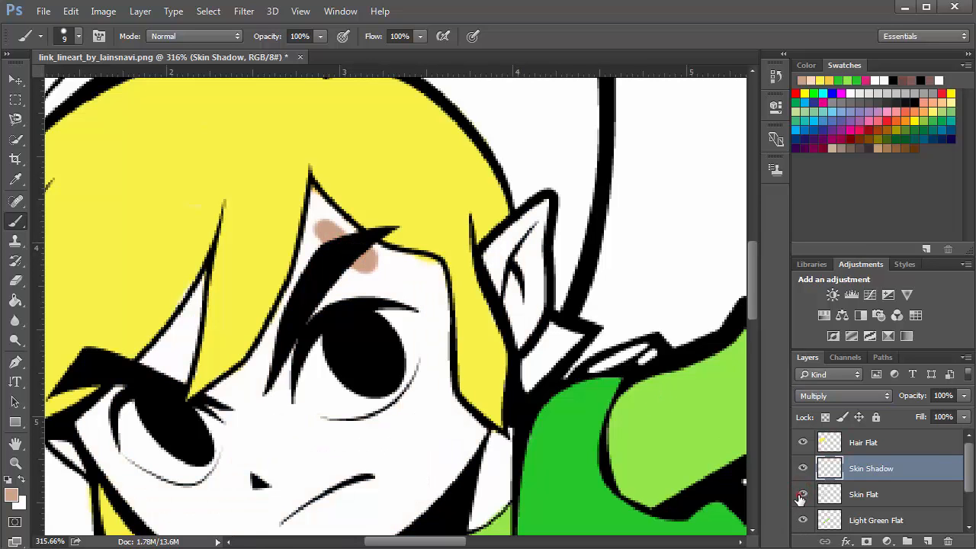
click(802, 496)
click(803, 442)
scroll(801, 462, down, 1)
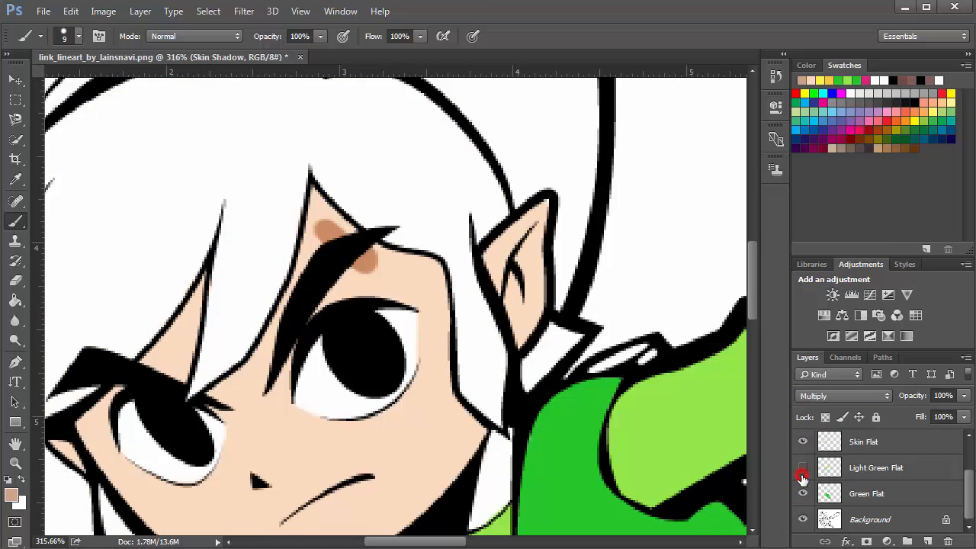
drag(803, 476, 803, 523)
scroll(424, 343, down, 4)
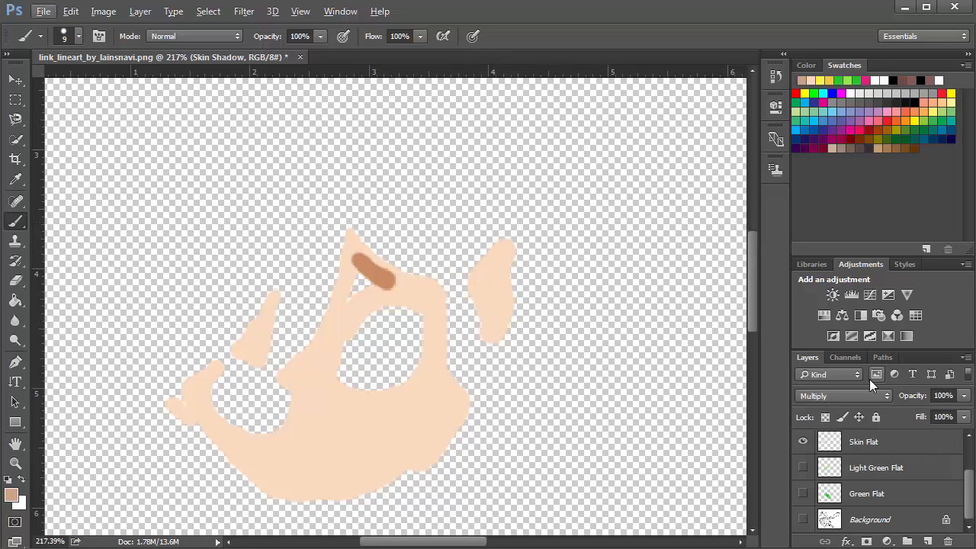
click(803, 519)
click(803, 494)
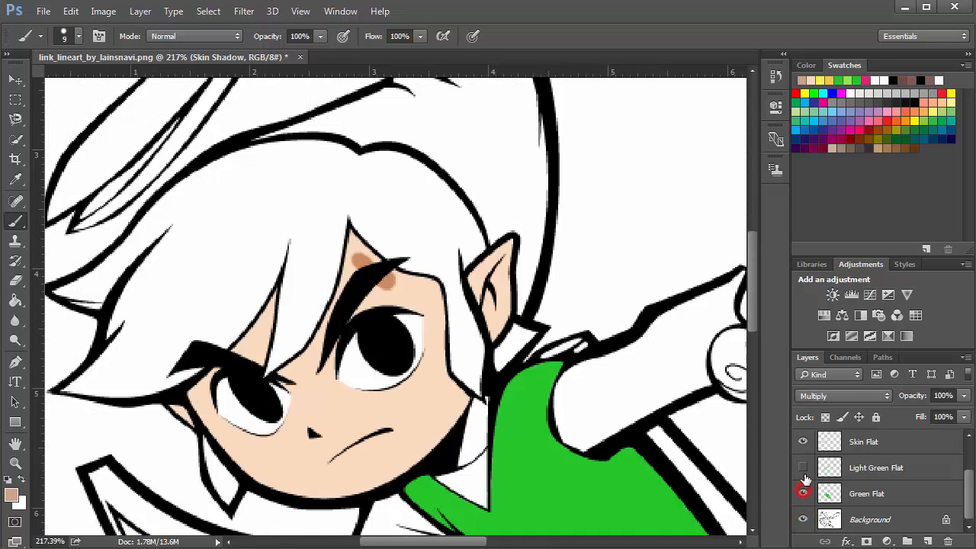
click(804, 467)
click(606, 105)
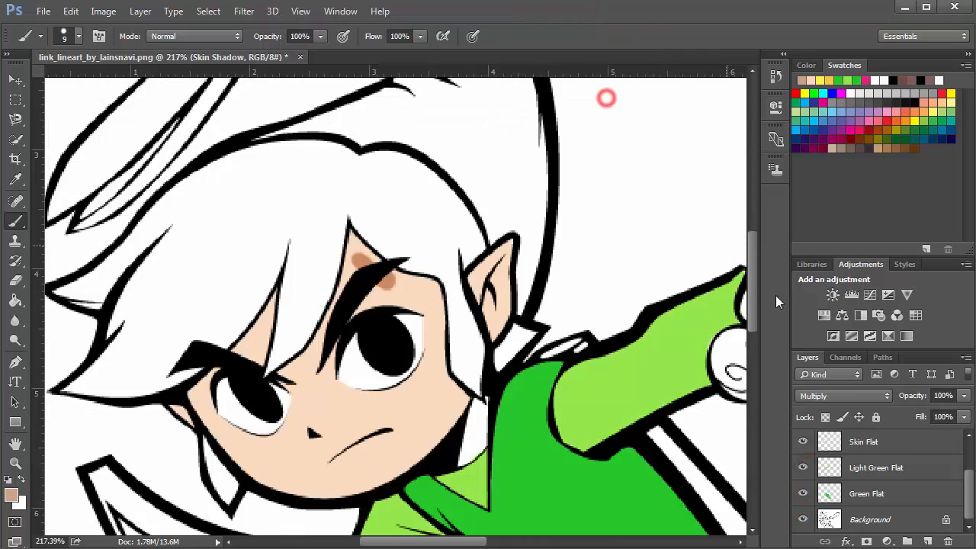
scroll(687, 290, up, 1)
Clip the Skin Shadow layer to the Skin Flat layer as a clipping mask
scroll(829, 469, up, 2)
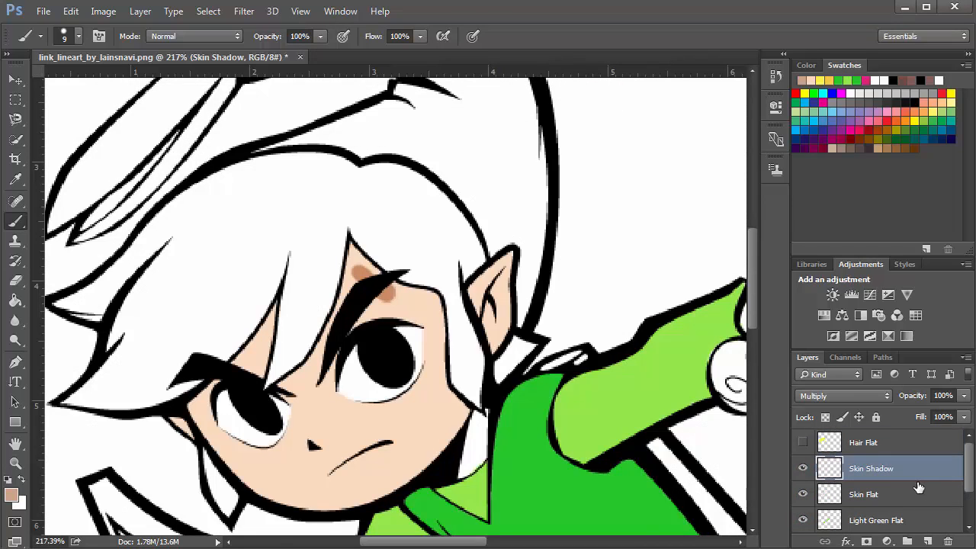
drag(890, 483, 890, 477)
key(alt)
key(alt)
alt+click(904, 478)
scroll(378, 315, up, 2)
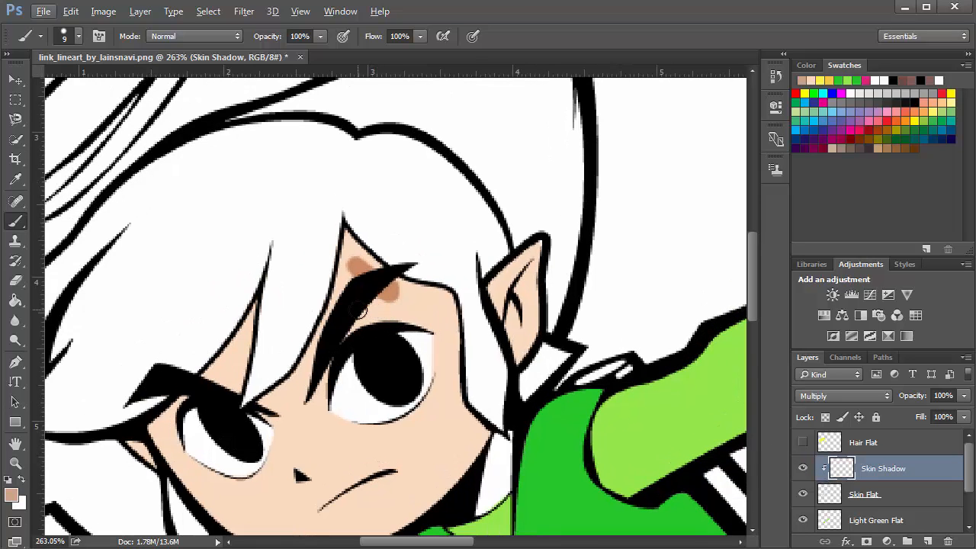
Paint shadow strokes across the face and cheek, then undo them
click(450, 368)
drag(463, 401, 423, 483)
drag(537, 251, 516, 336)
drag(380, 430, 321, 518)
drag(438, 293, 412, 322)
drag(330, 411, 292, 495)
drag(246, 347, 233, 386)
drag(316, 343, 265, 402)
drag(247, 335, 223, 380)
mouse_move(354, 246)
mouse_down()
mouse_move(328, 286)
mouse_move(328, 313)
mouse_up()
drag(250, 306, 210, 373)
drag(319, 421, 180, 479)
drag(261, 502, 223, 530)
drag(323, 446, 261, 503)
click(448, 453)
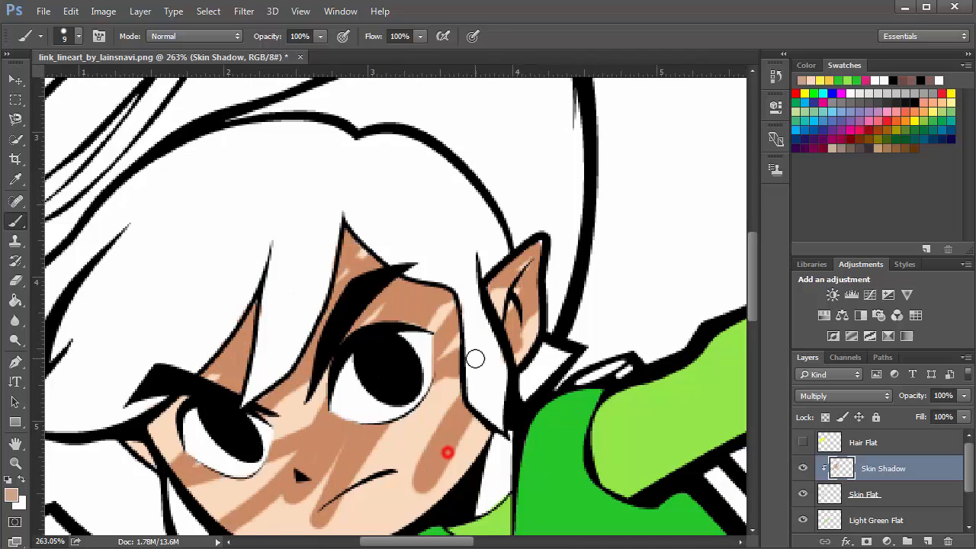
key(ctrl+alt+z)
key(ctrl+alt+z)
key(ctrl+alt+z)
key(ctrl+alt+z)
key(ctrl+alt+z)
key(ctrl+alt+z)
key(ctrl+alt+z)
key(ctrl+alt+z)
key(ctrl+alt+z)
key(ctrl+alt+z)
key(ctrl+alt+z)
key(ctrl+alt+z)
key(ctrl+alt+z)
key(ctrl+alt+z)
key(ctrl+alt+z)
key(ctrl+alt+z)
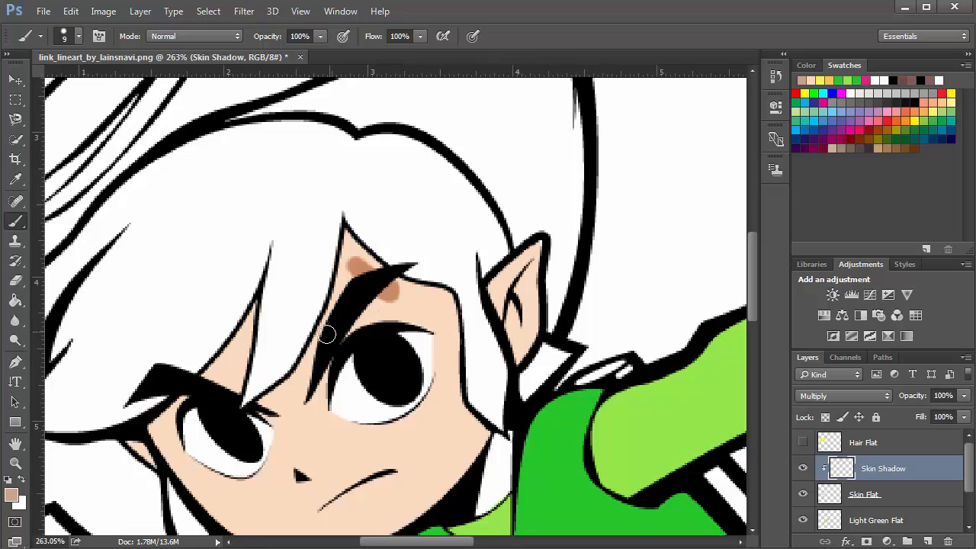
Erase the shadow spots under the fringe near the eyebrow
key(ctrl+alt+g)
key(ctrl+alt+g)
key(e)
mouse_move(355, 263)
mouse_down()
mouse_move(347, 248)
mouse_move(359, 283)
mouse_up()
key(b)
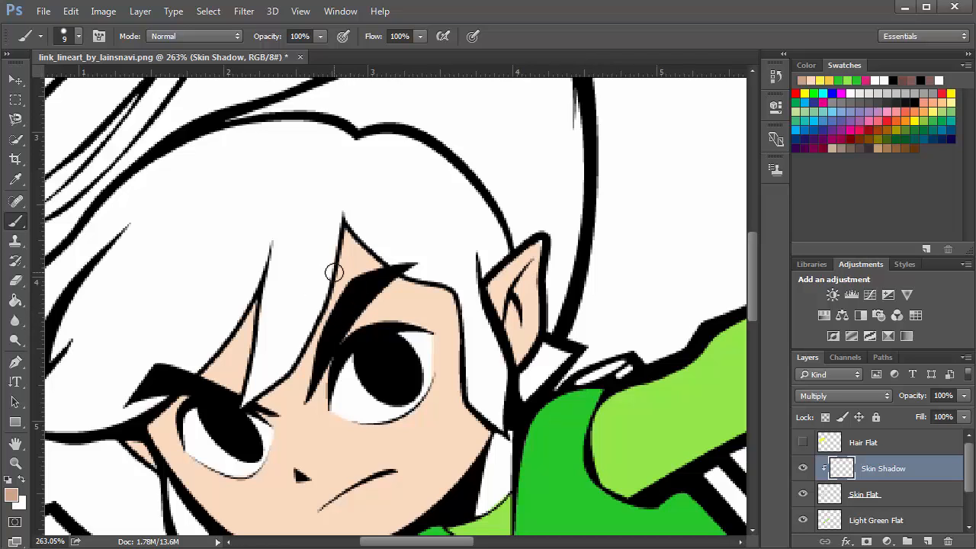
Sample the skin tone and pick a darker shade, dab99a, as the foreground colour
key(i)
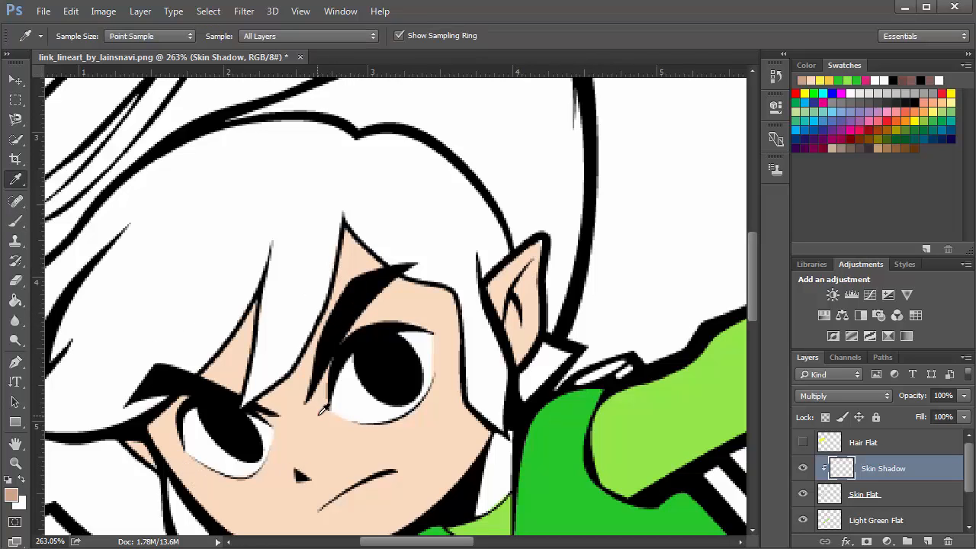
click(320, 412)
click(11, 496)
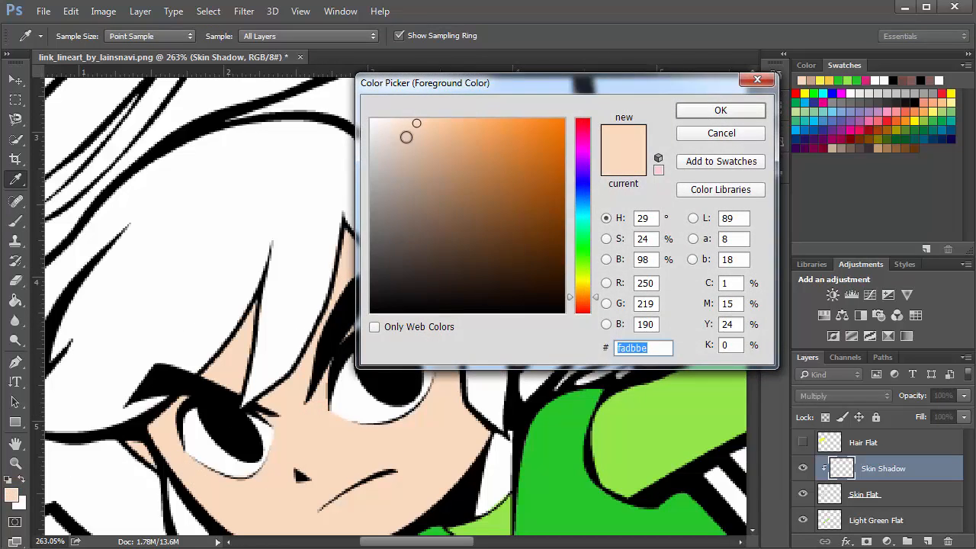
mouse_move(406, 137)
mouse_down()
mouse_move(414, 124)
mouse_move(414, 144)
mouse_move(428, 146)
mouse_up()
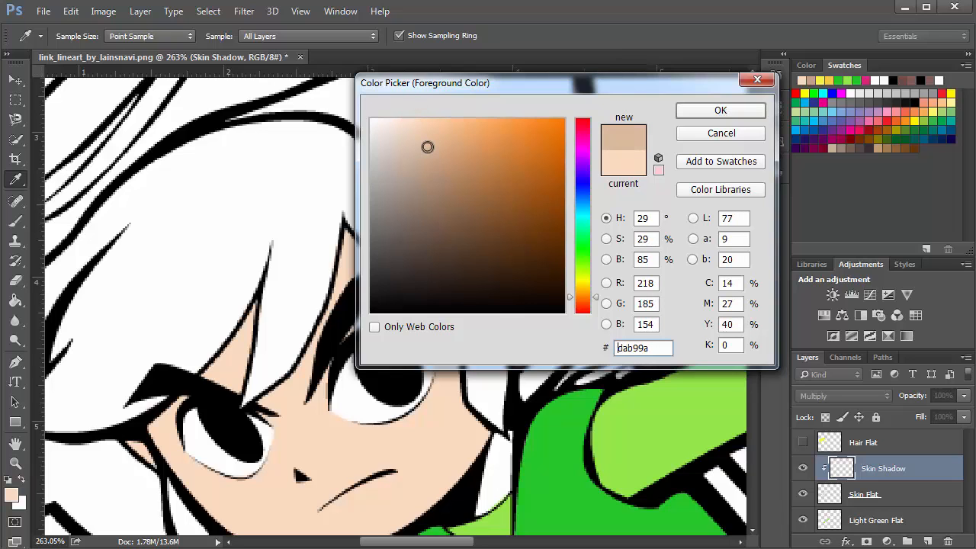
click(689, 110)
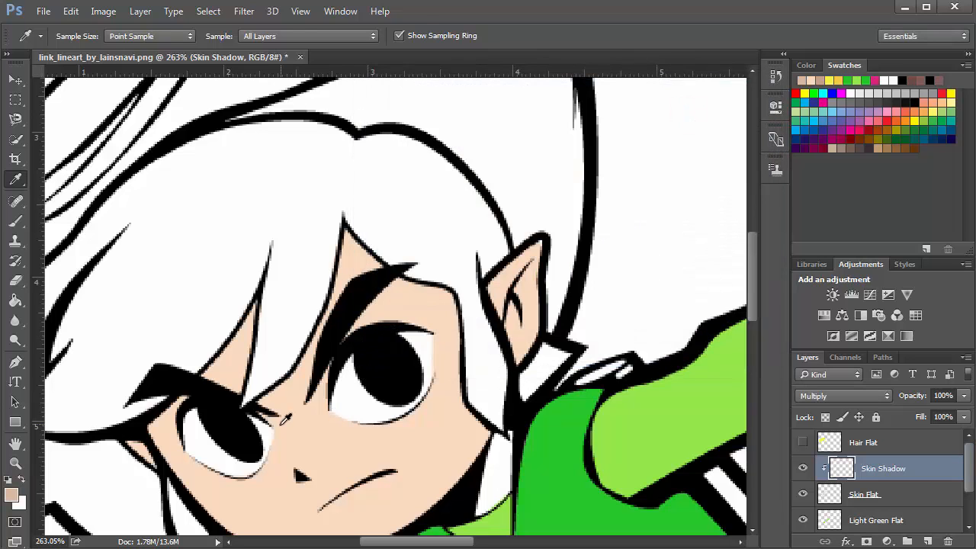
Try shading the lower cheek with a soft 25 px brush at 0% hardness, then undo it
key(b)
drag(284, 398, 274, 300)
alt+click(283, 329)
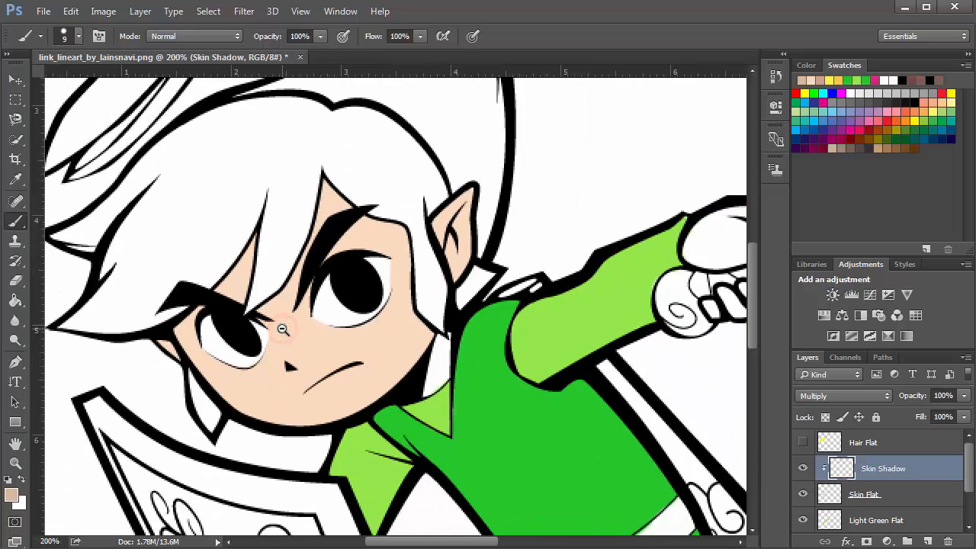
key(bracketright)
key(bracketright)
key(bracketleft)
key(bracketleft)
key(bracketleft)
key(bracketleft)
click(78, 36)
click(100, 120)
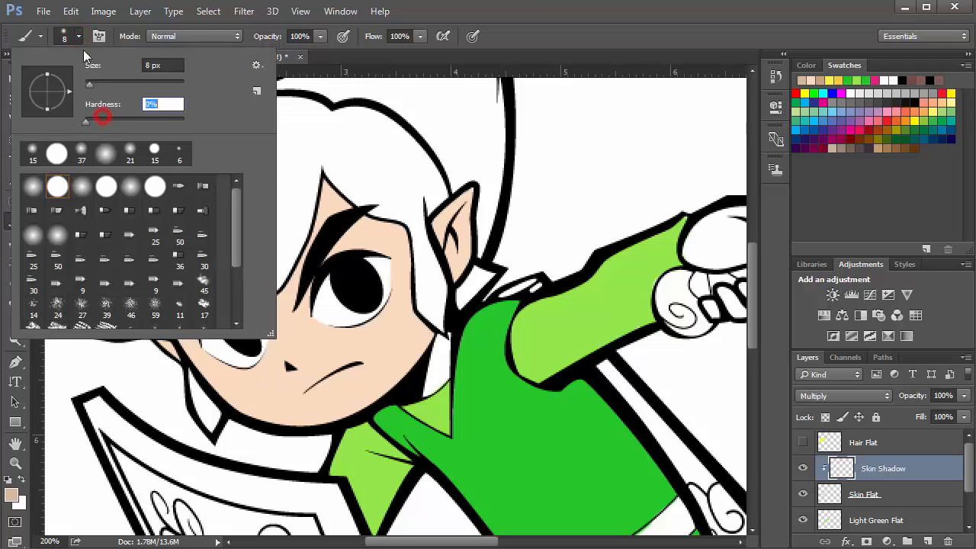
click(79, 32)
key(bracketright)
key(bracketright)
key(bracketright)
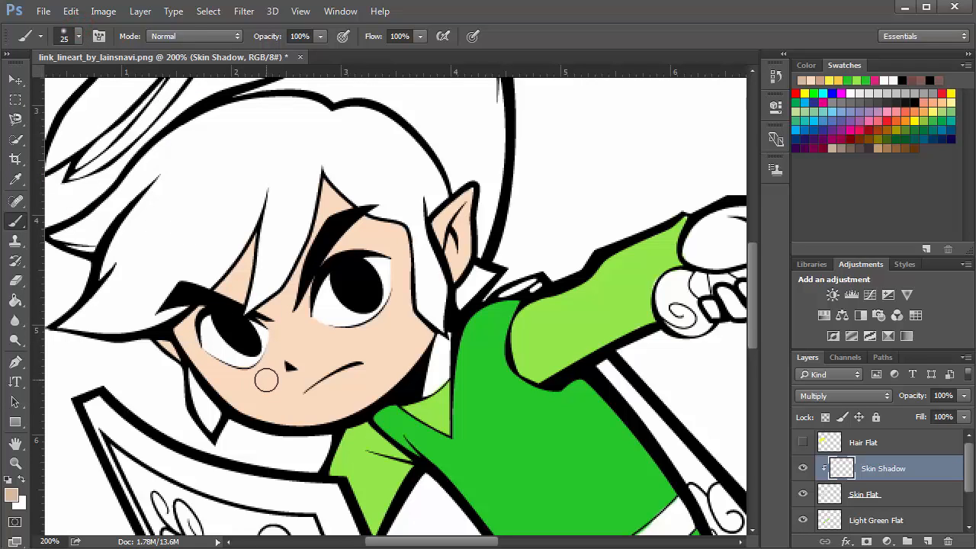
key(bracketright)
mouse_move(259, 375)
mouse_down()
mouse_move(292, 407)
mouse_move(321, 414)
mouse_move(278, 412)
mouse_move(251, 379)
mouse_up()
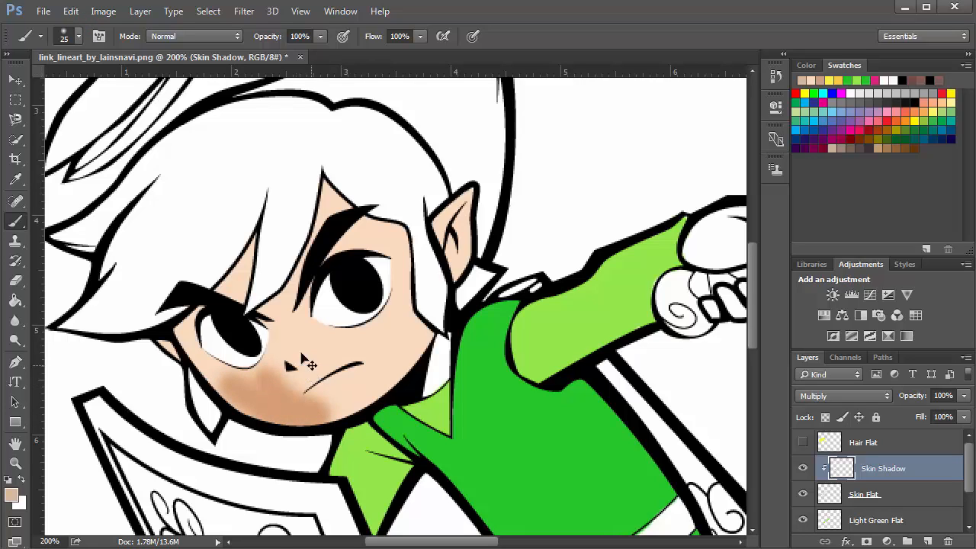
key(ctrl+z)
Set the brush to full hardness and 10 px, and paint a shadow along the lower jaw
click(78, 35)
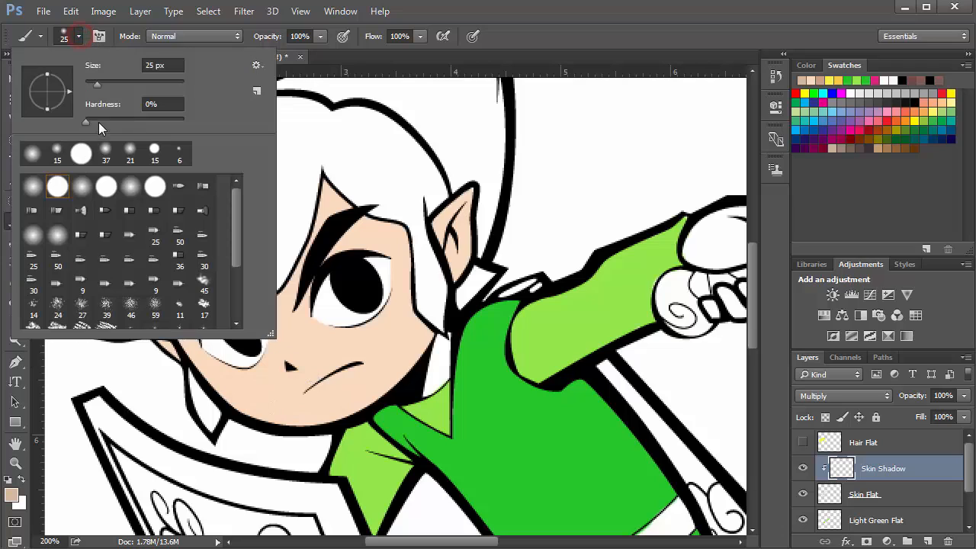
drag(98, 122, 184, 122)
click(77, 34)
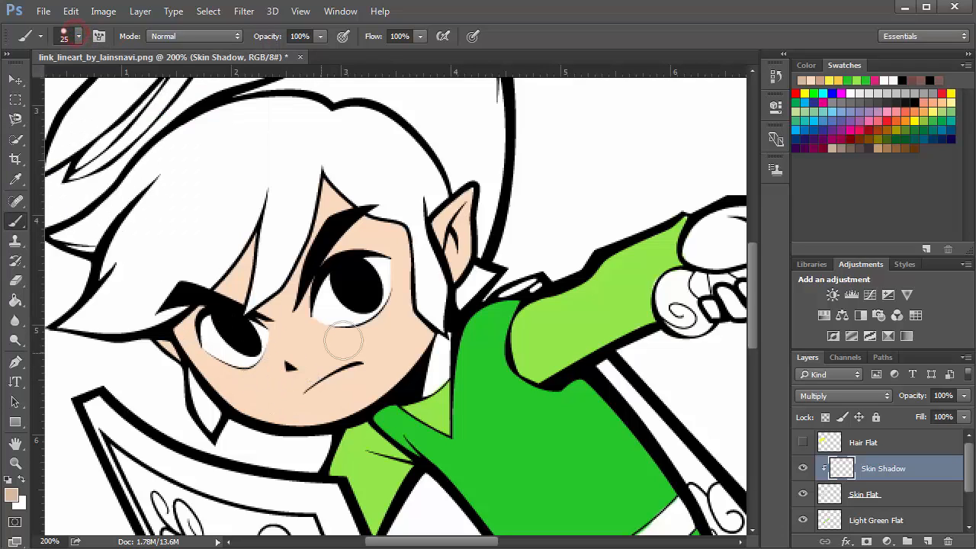
key(bracketleft)
key(bracketleft)
mouse_move(245, 376)
mouse_down()
mouse_move(301, 415)
mouse_move(336, 419)
mouse_move(373, 403)
mouse_up()
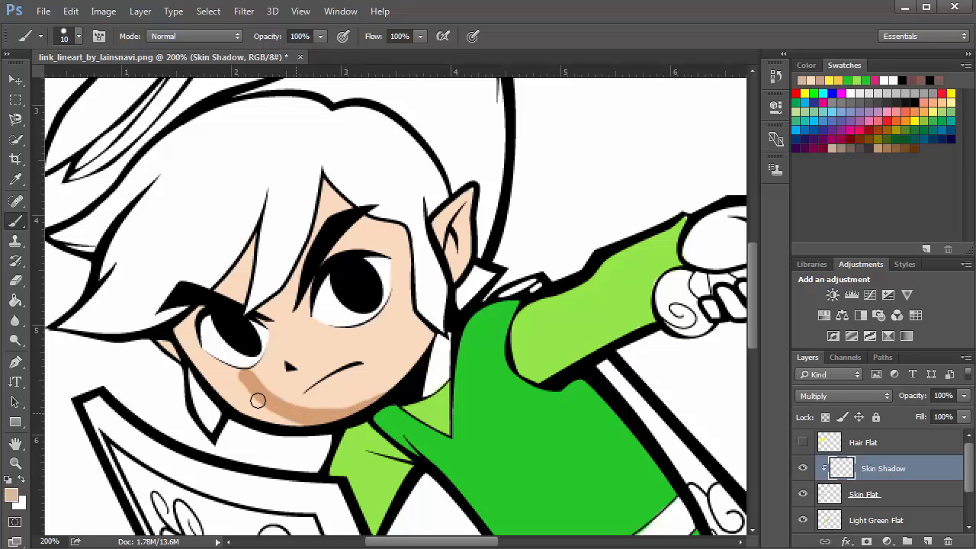
Extend the jaw shadow up the left cheek toward the eye
mouse_move(258, 402)
mouse_down()
mouse_move(207, 368)
mouse_move(223, 390)
mouse_move(304, 421)
mouse_up()
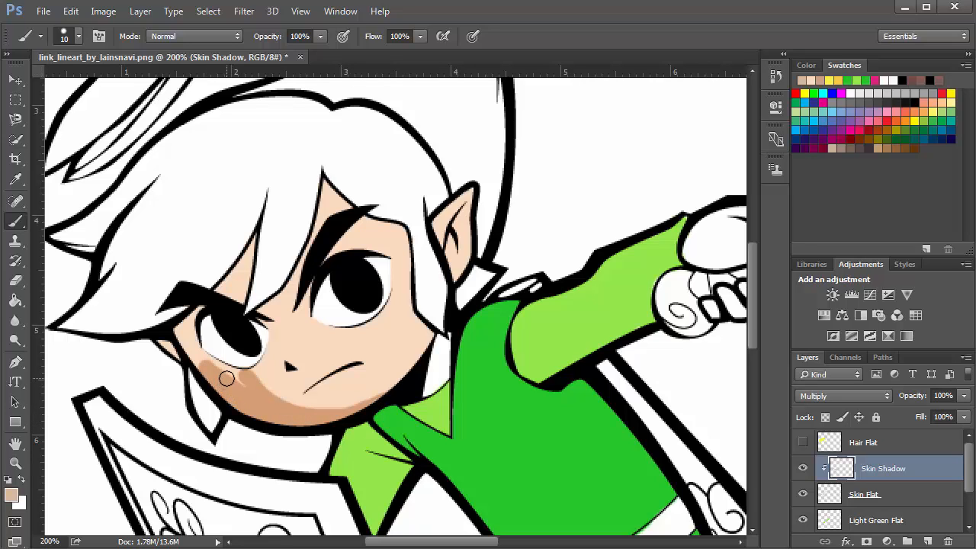
mouse_move(208, 369)
mouse_down()
mouse_move(245, 388)
mouse_move(197, 357)
mouse_move(173, 314)
mouse_move(186, 336)
mouse_move(188, 323)
mouse_move(195, 356)
mouse_up()
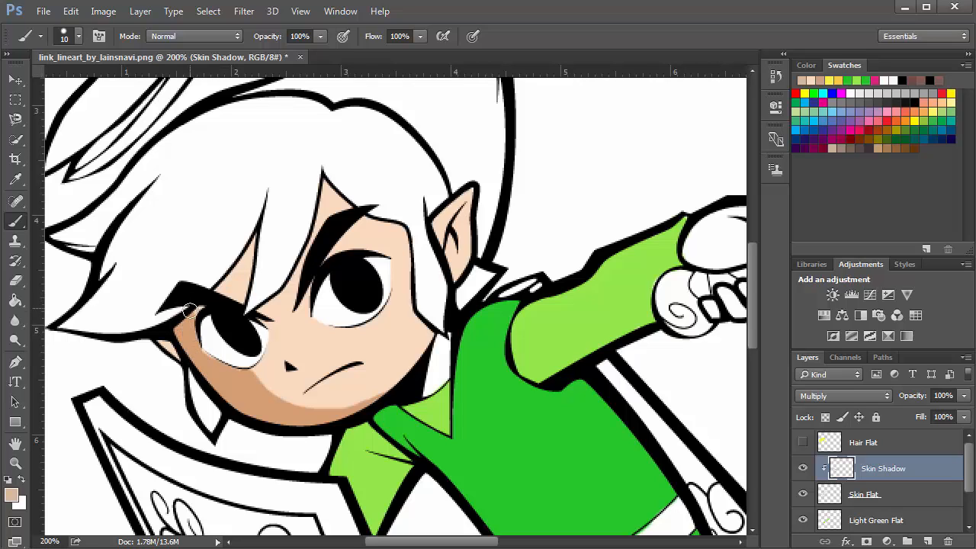
drag(189, 309, 201, 305)
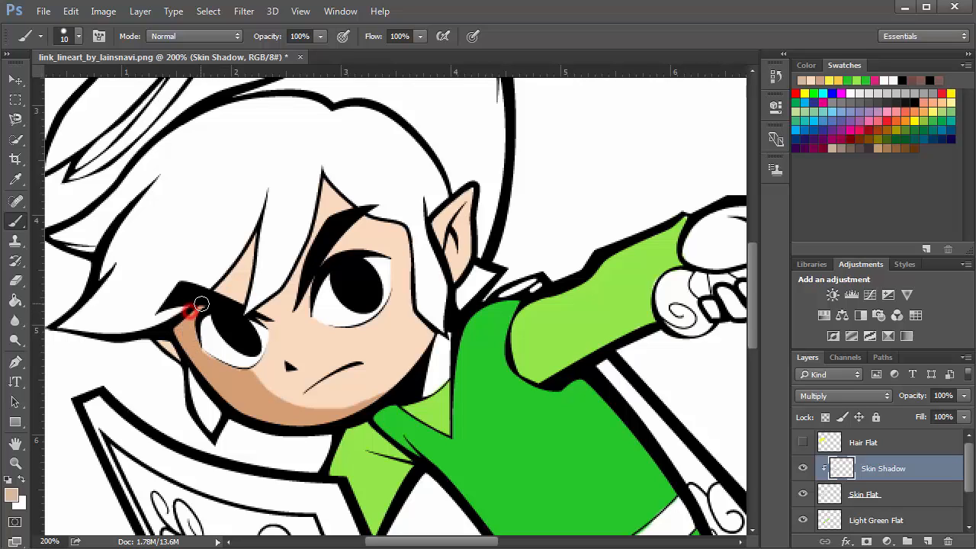
Erase stray shadow near the eye and trim the shadow's upper edge with a hard 15 px eraser
click(15, 283)
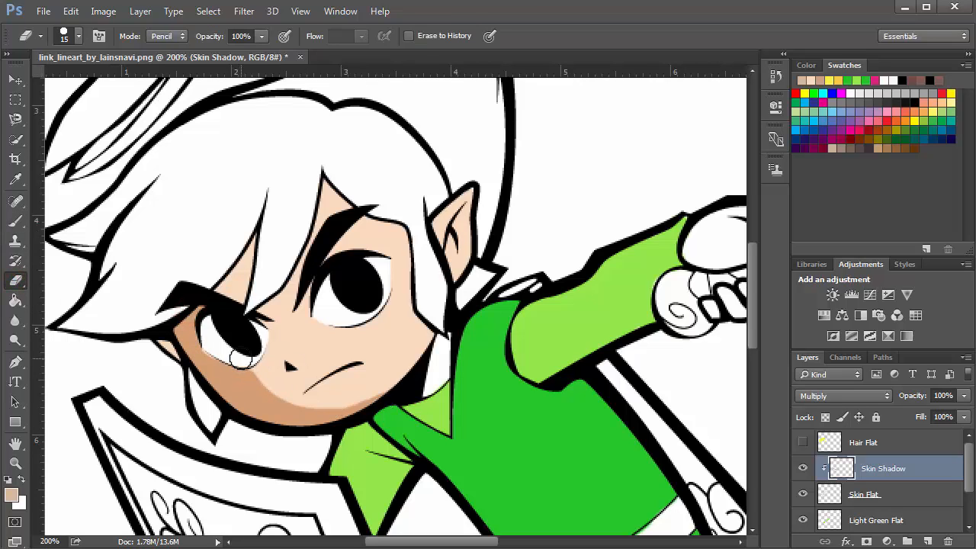
click(241, 358)
mouse_move(254, 368)
mouse_down()
mouse_move(307, 389)
mouse_move(384, 379)
mouse_up()
mouse_move(216, 317)
mouse_down()
mouse_move(246, 365)
mouse_move(293, 390)
mouse_move(360, 396)
mouse_move(395, 386)
mouse_up()
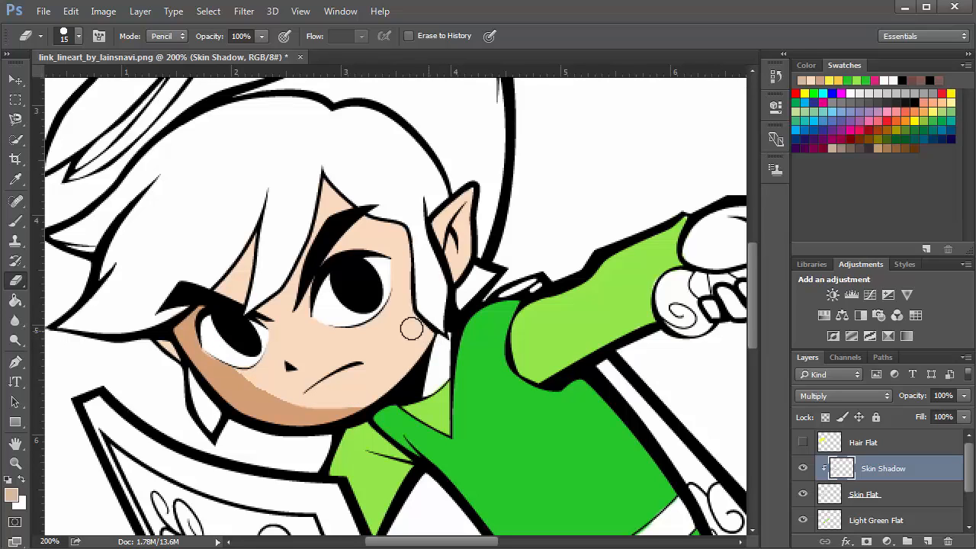
Paint skin shadows under the hair fringe on the forehead, inside the ear, and along the left cheek
key(b)
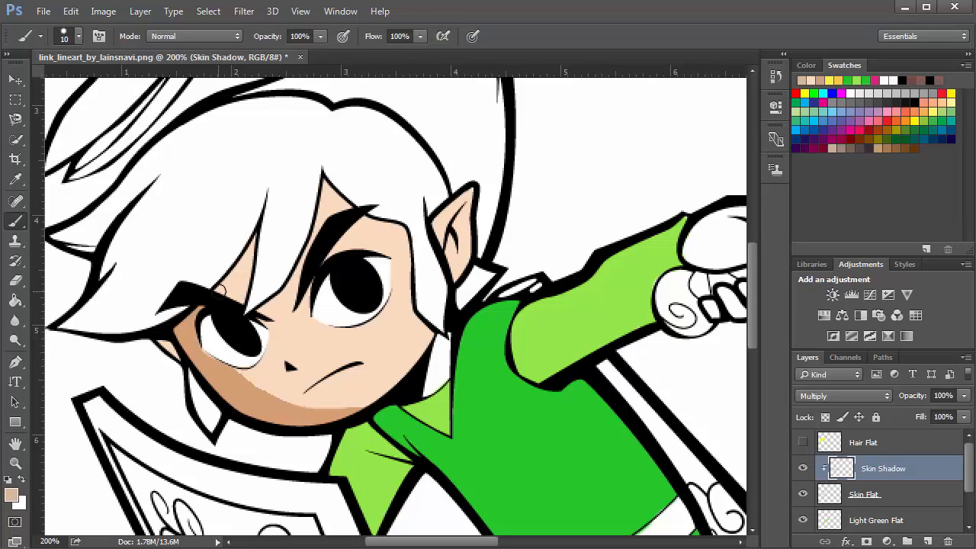
mouse_move(219, 290)
mouse_down()
mouse_move(262, 218)
mouse_move(224, 285)
mouse_move(261, 301)
mouse_move(294, 279)
mouse_move(321, 170)
mouse_move(330, 252)
mouse_up()
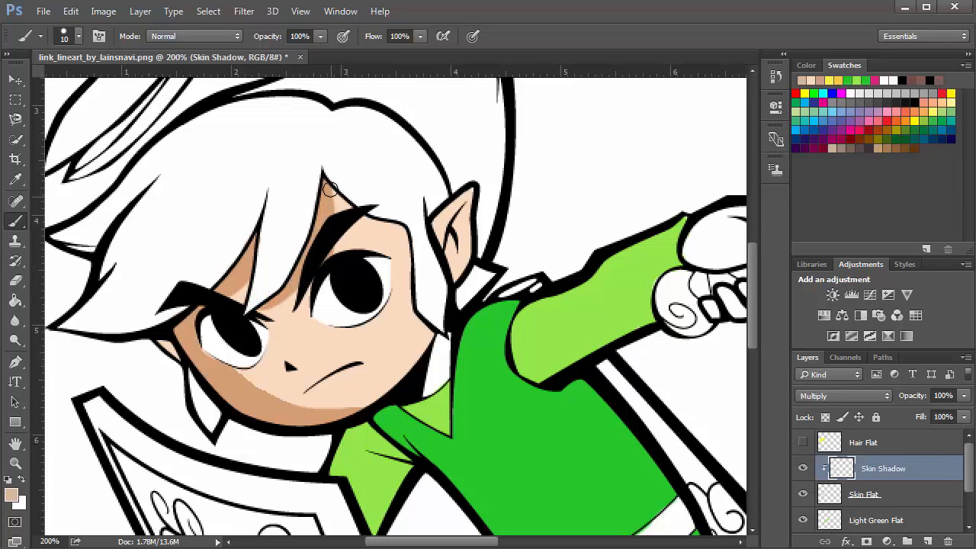
mouse_move(324, 235)
mouse_down()
mouse_move(333, 170)
mouse_move(321, 252)
mouse_up()
drag(331, 198, 340, 200)
mouse_move(449, 256)
mouse_down()
mouse_move(454, 238)
mouse_move(453, 267)
mouse_up()
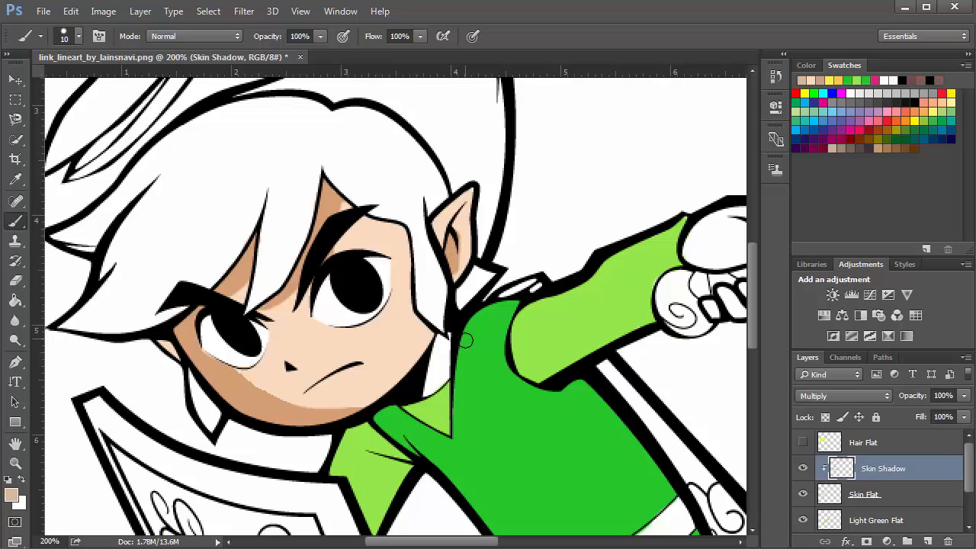
drag(161, 341, 183, 362)
drag(238, 390, 307, 418)
Switch the eraser to 30 px in Brush mode and try erasing the lower cheek shadow, then undo the attempt
key(e)
drag(252, 367, 254, 358)
key(bracketright)
key(bracketright)
key(bracketright)
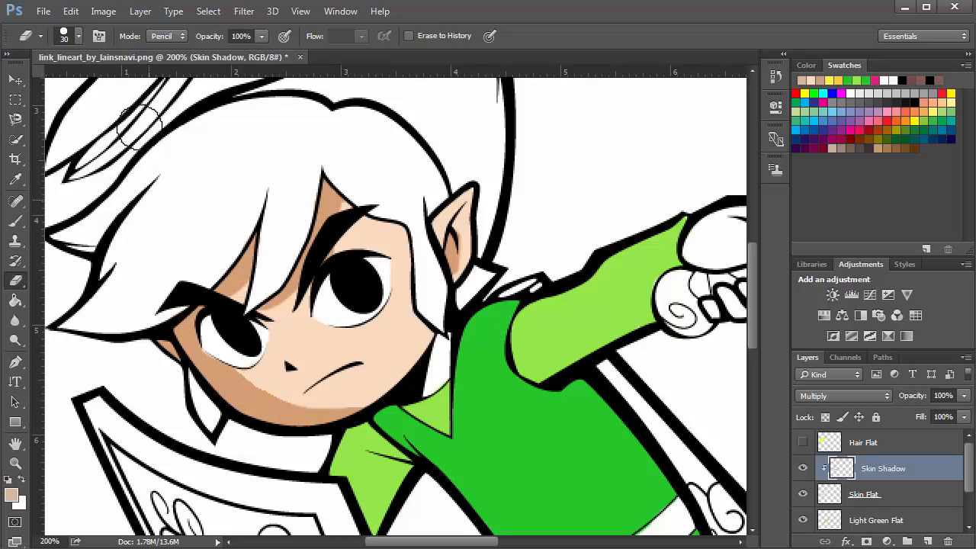
click(168, 37)
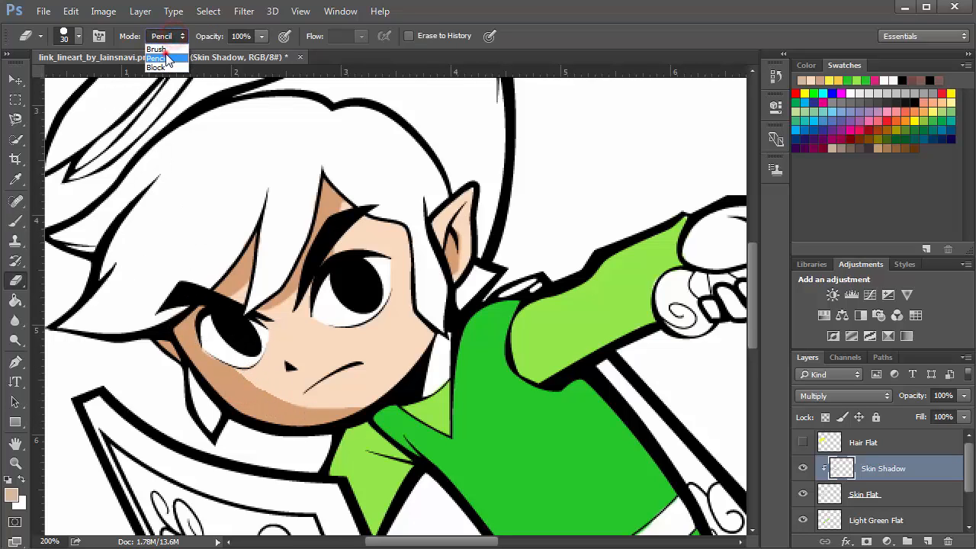
click(164, 36)
click(160, 46)
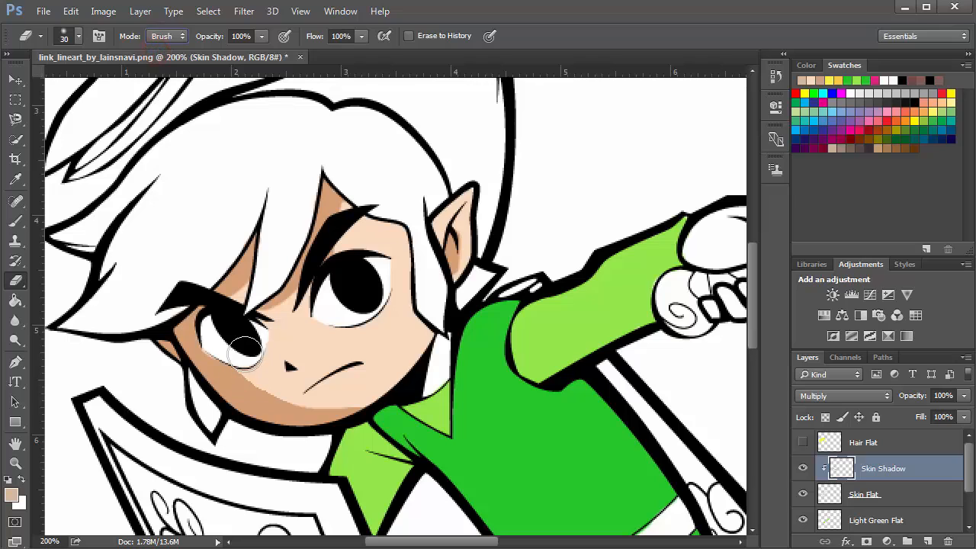
mouse_move(254, 366)
mouse_down()
mouse_move(284, 383)
mouse_move(357, 397)
mouse_up()
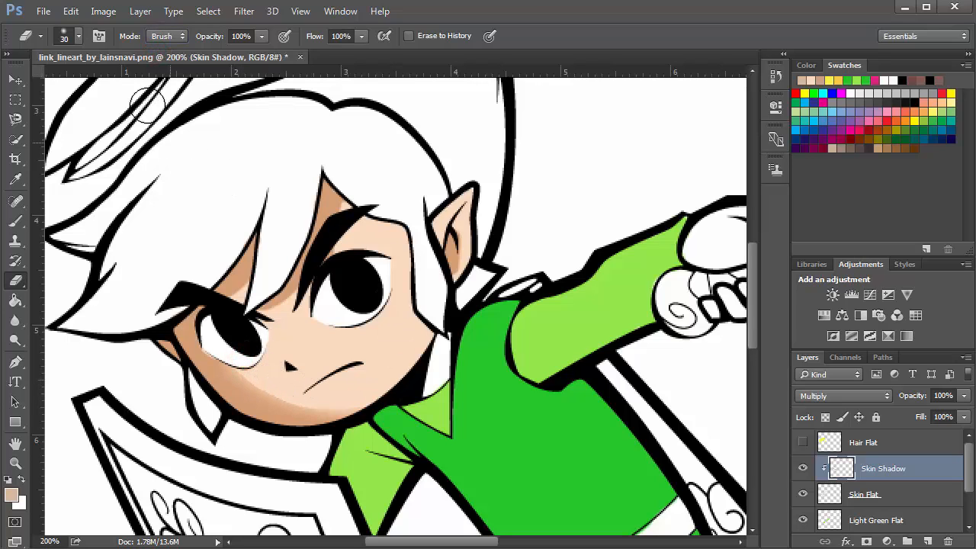
click(79, 36)
drag(85, 121, 243, 120)
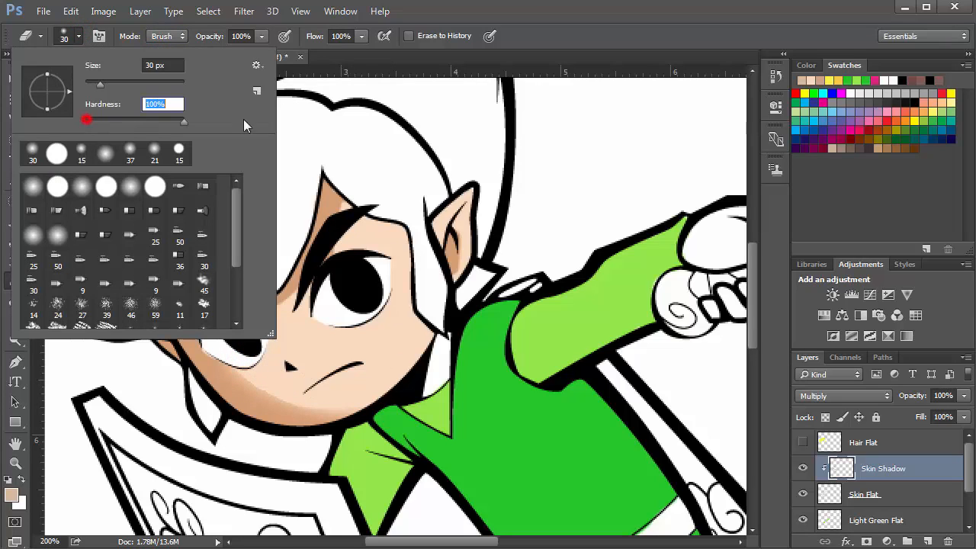
click(78, 38)
key(ctrl+z)
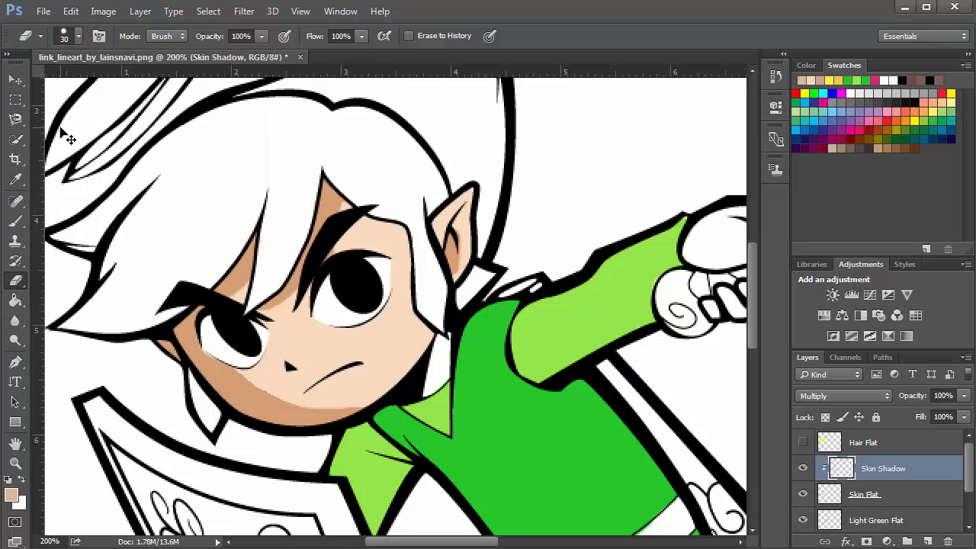
Erase along the edge of the lower cheek shadow below the eye with the 30 px eraser
click(78, 37)
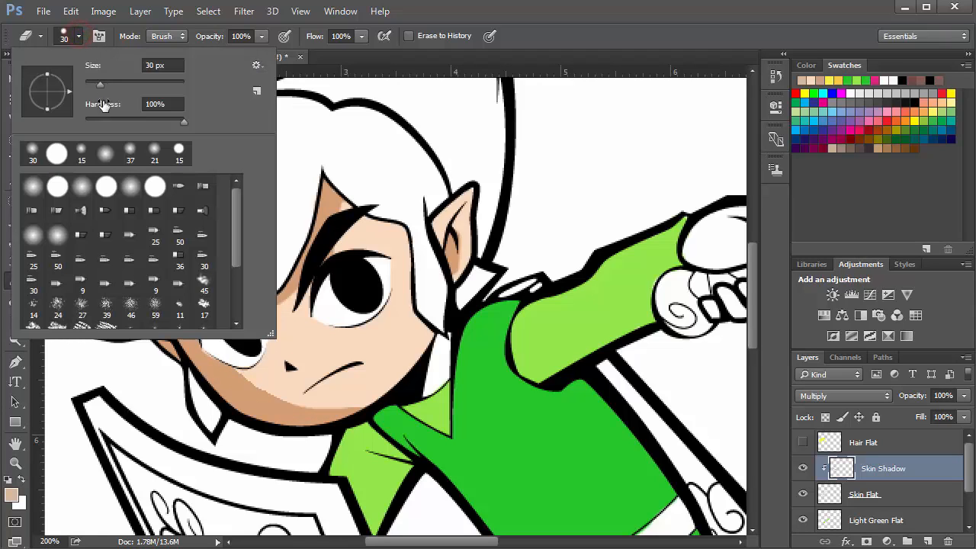
click(79, 37)
mouse_move(247, 354)
mouse_down()
mouse_move(299, 384)
mouse_move(358, 391)
mouse_up()
scroll(351, 337, down, 1)
scroll(351, 338, down, 8)
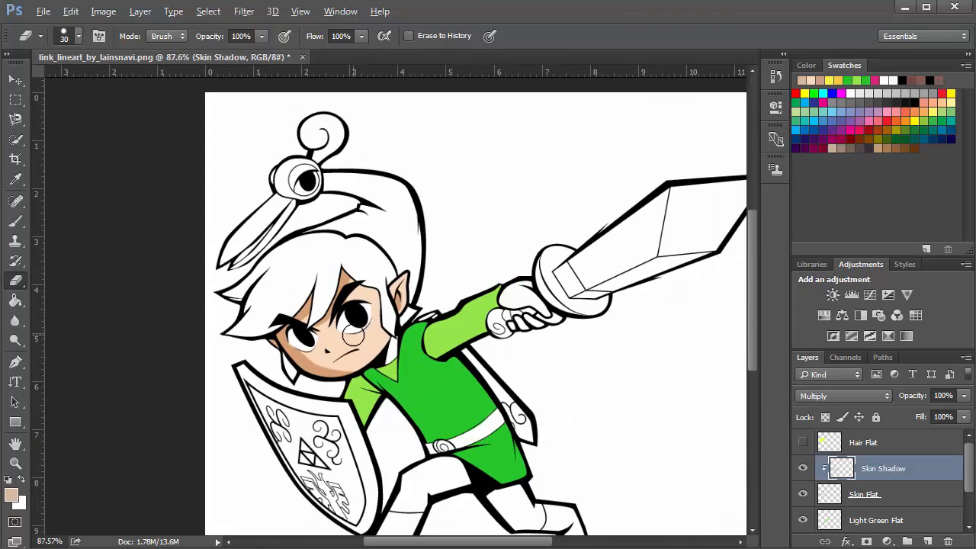
scroll(408, 362, up, 6)
scroll(885, 498, down, 2)
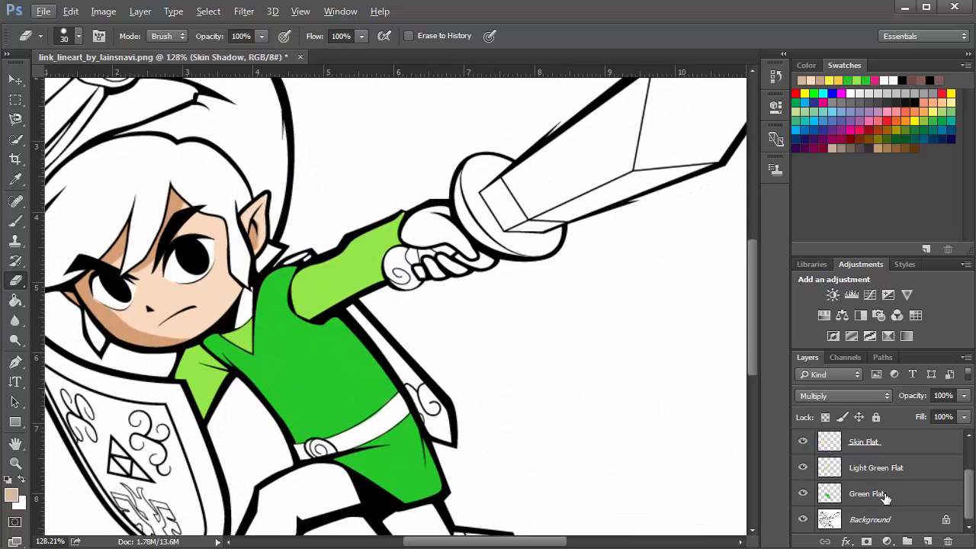
Add a new layer above Green Flat, name it Green Shadow, and clip it to the Green Flat layer
click(884, 495)
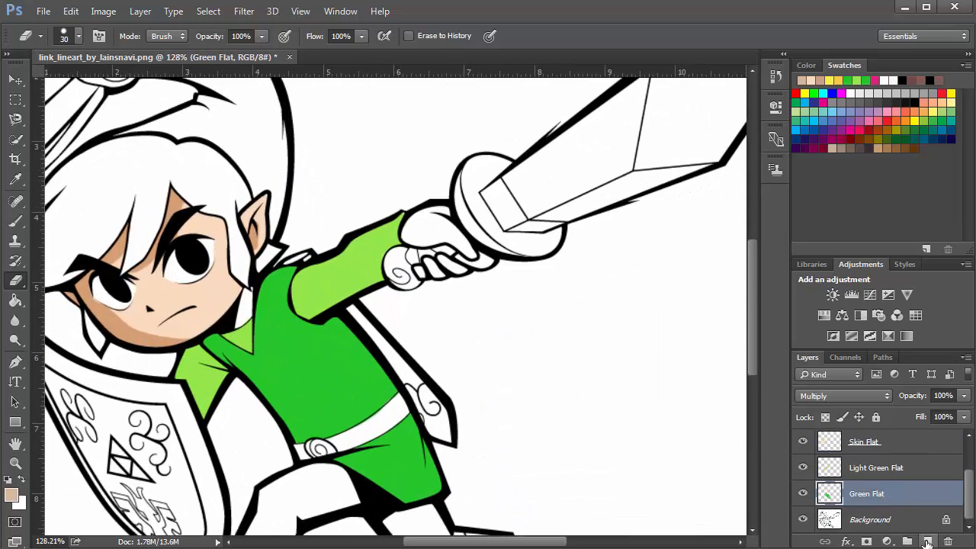
click(928, 541)
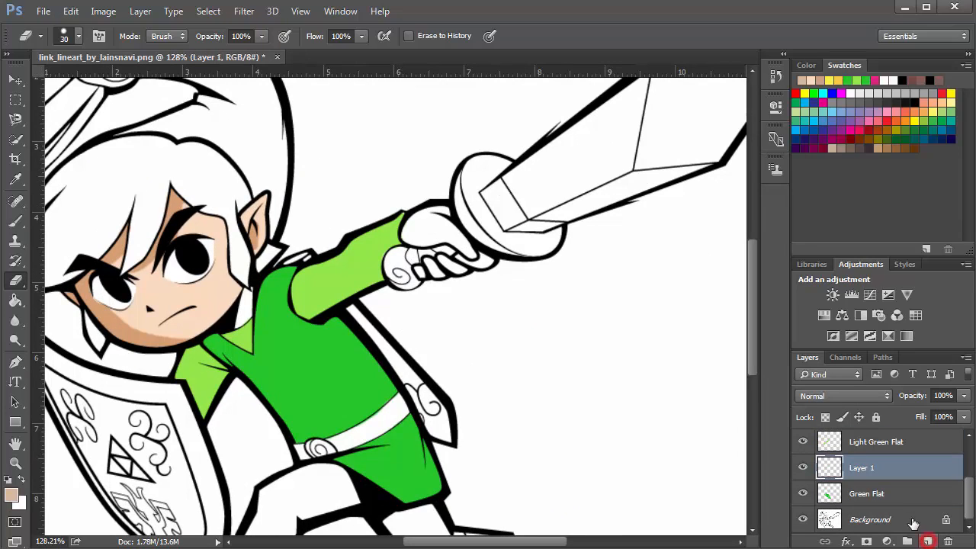
double_click(862, 471)
text(Green Shadow)
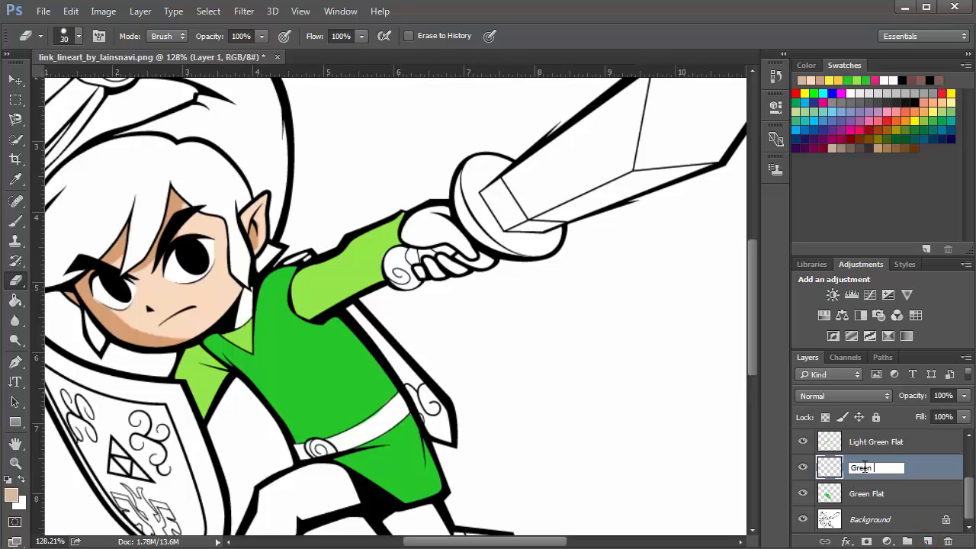
key(Return)
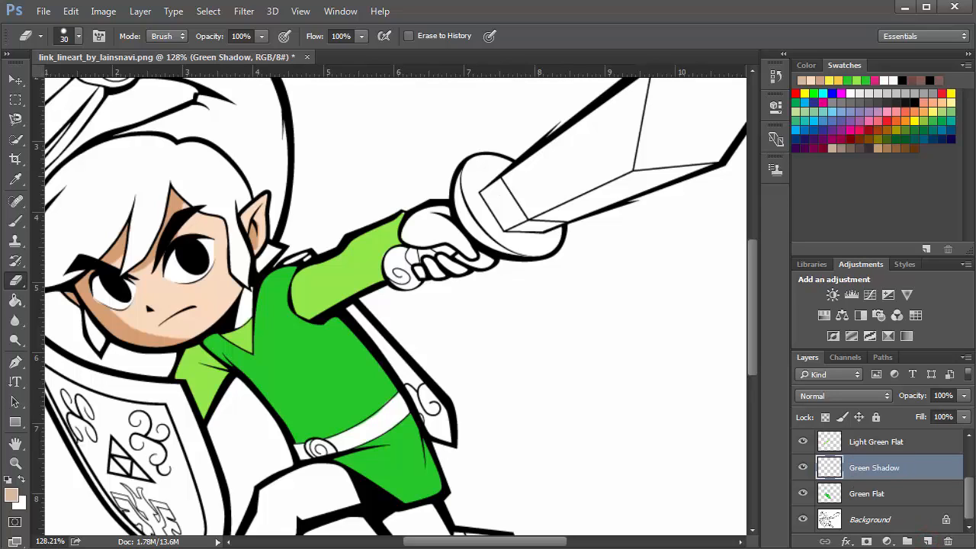
alt+click(888, 479)
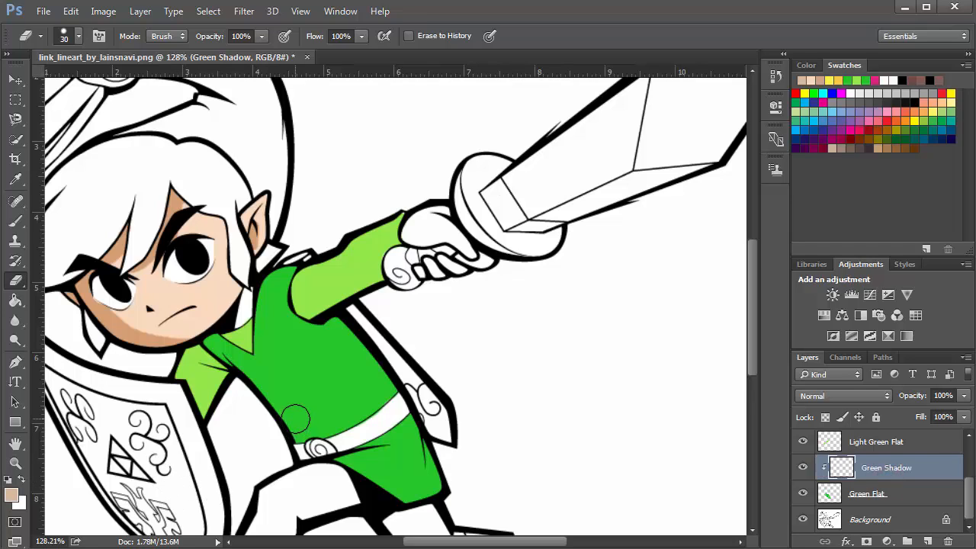
Sample the shirt's green with the eyedropper and save it as a new swatch named Link's Shirt
key(i)
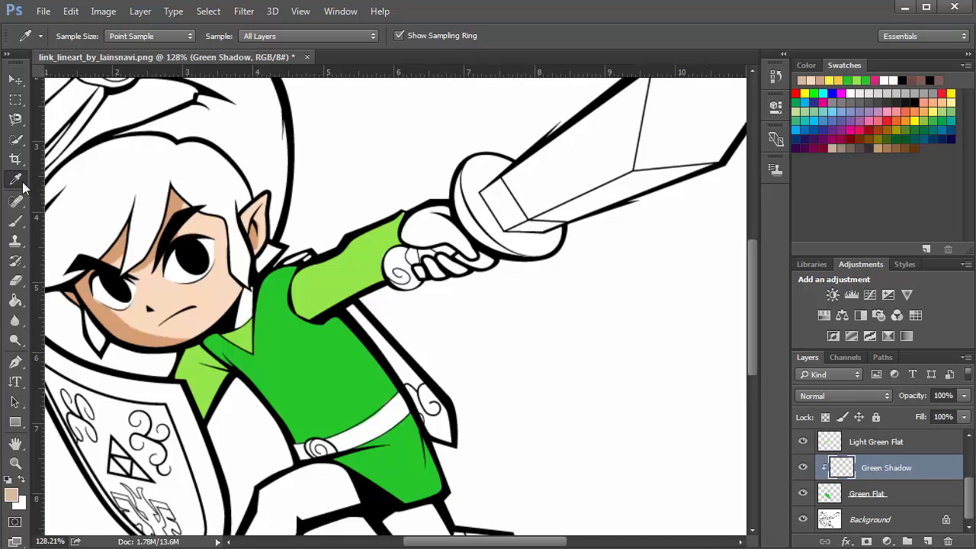
click(302, 350)
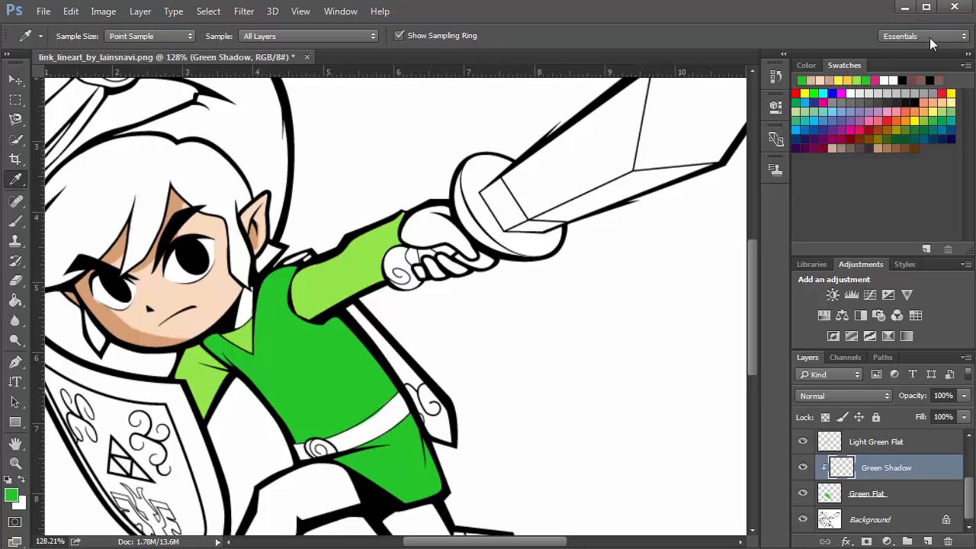
click(927, 250)
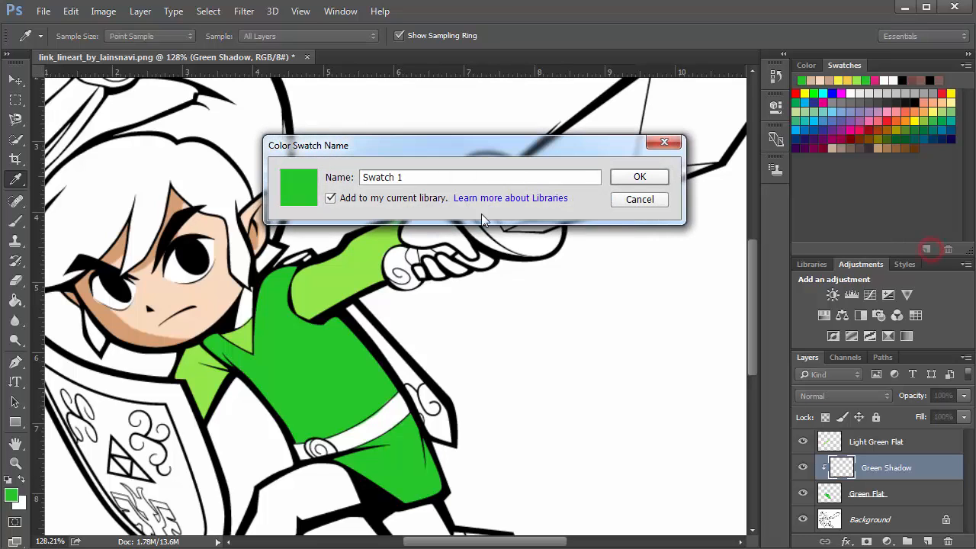
double_click(426, 178)
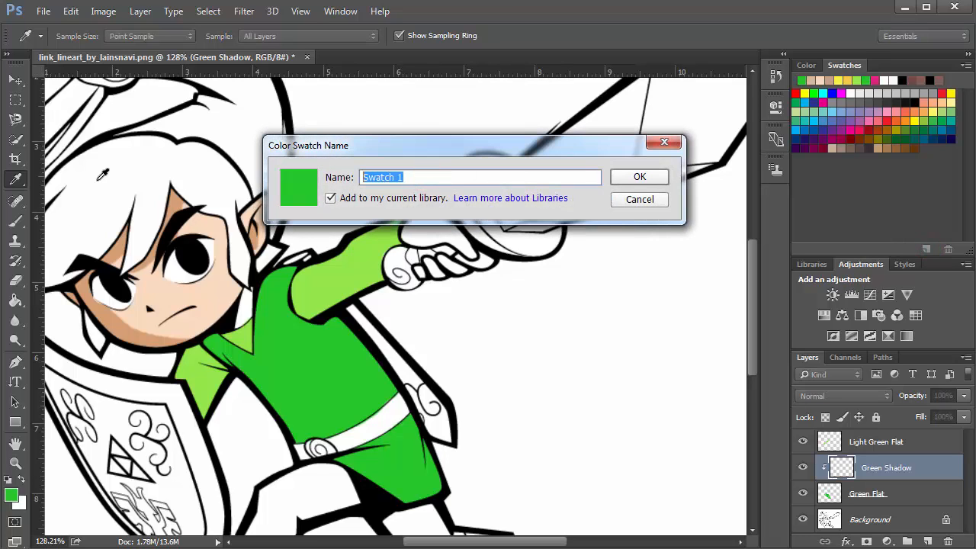
text(Li)
text(nk's Shadow)
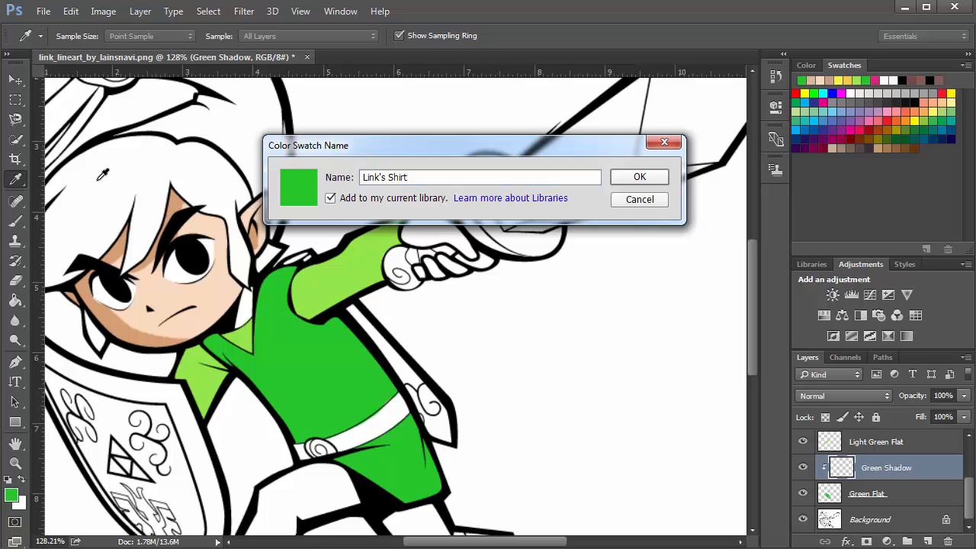
key(Return)
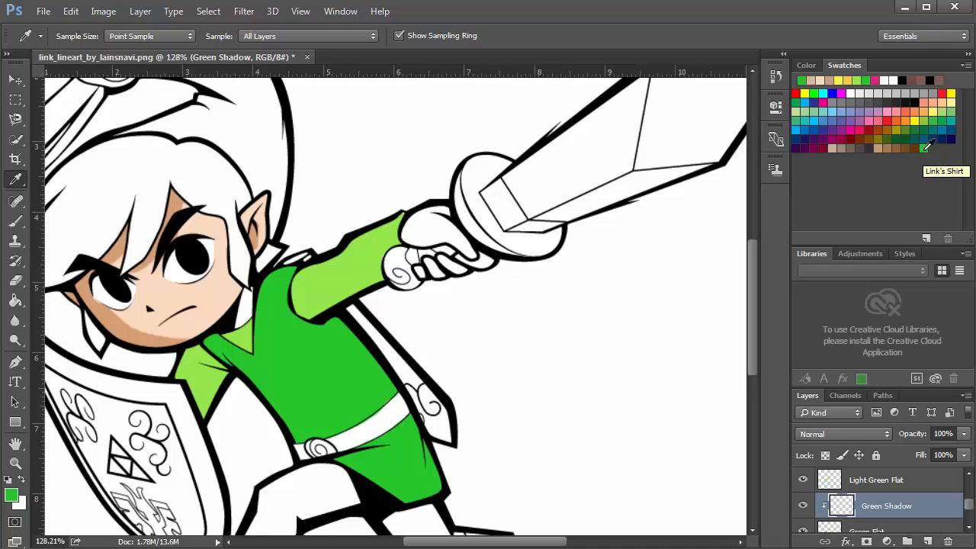
Pick a darker green based on the shirt swatch and save it as a new swatch named Shirt Shadow
click(925, 148)
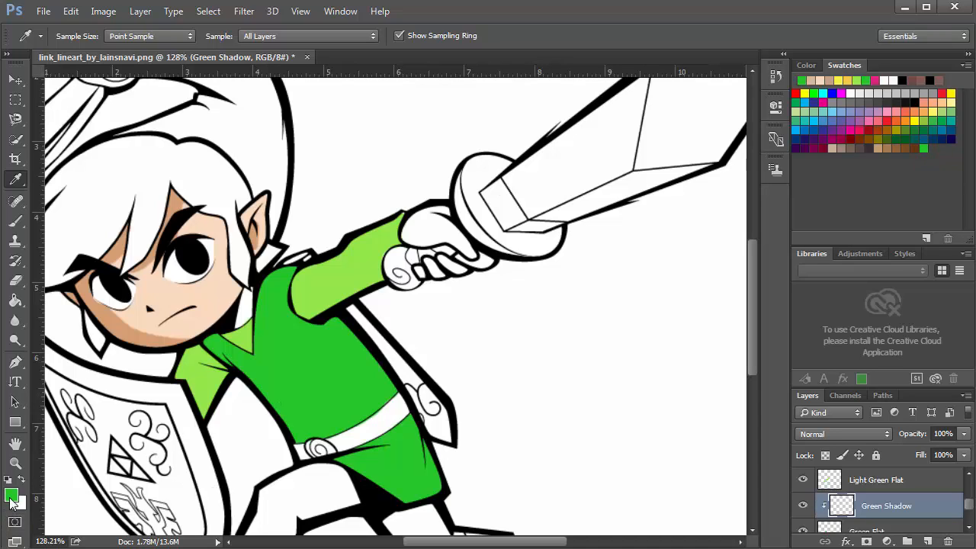
click(11, 496)
drag(530, 167, 523, 196)
click(680, 109)
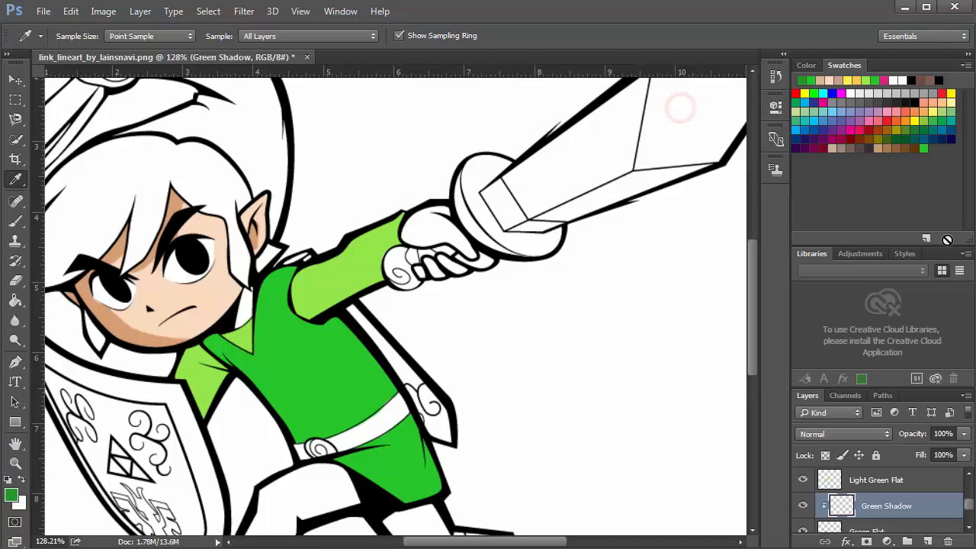
click(926, 238)
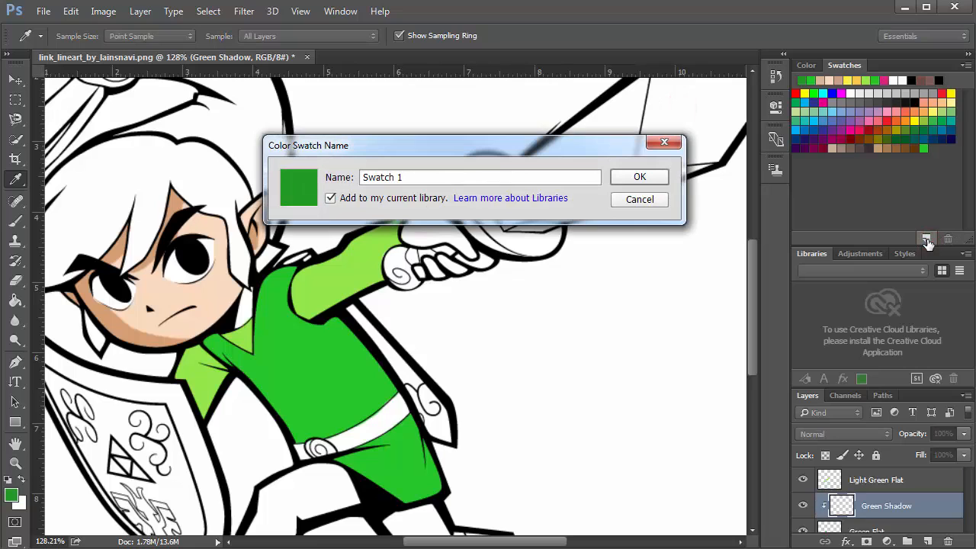
triple_click(435, 180)
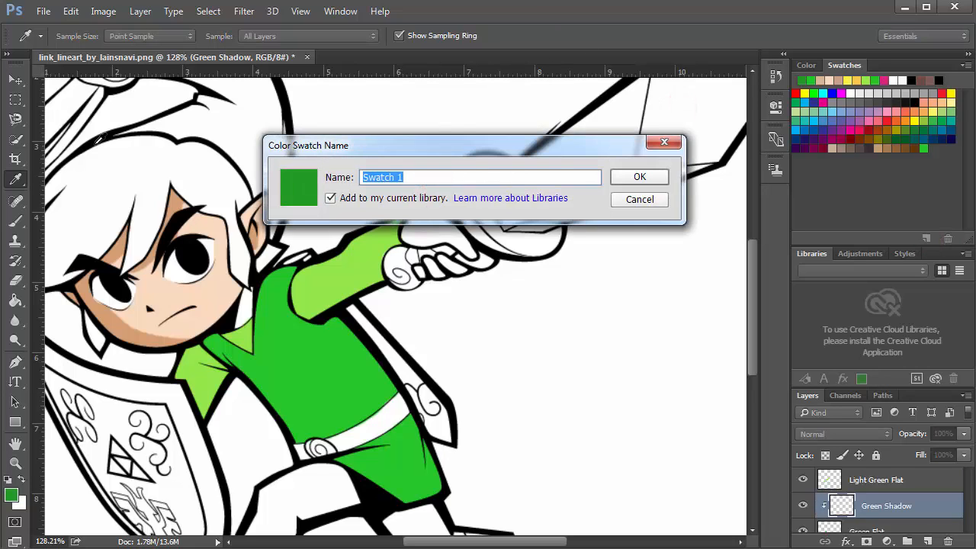
text(Shirt Shadow)
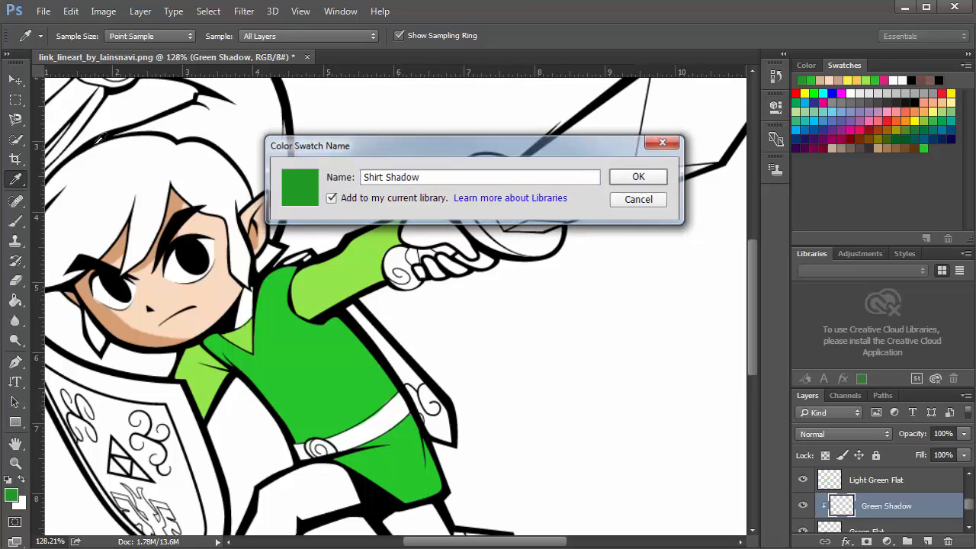
key(Return)
Enlarge the brush to 45 px and paint a dark green shadow diagonally across the shirt front
key(b)
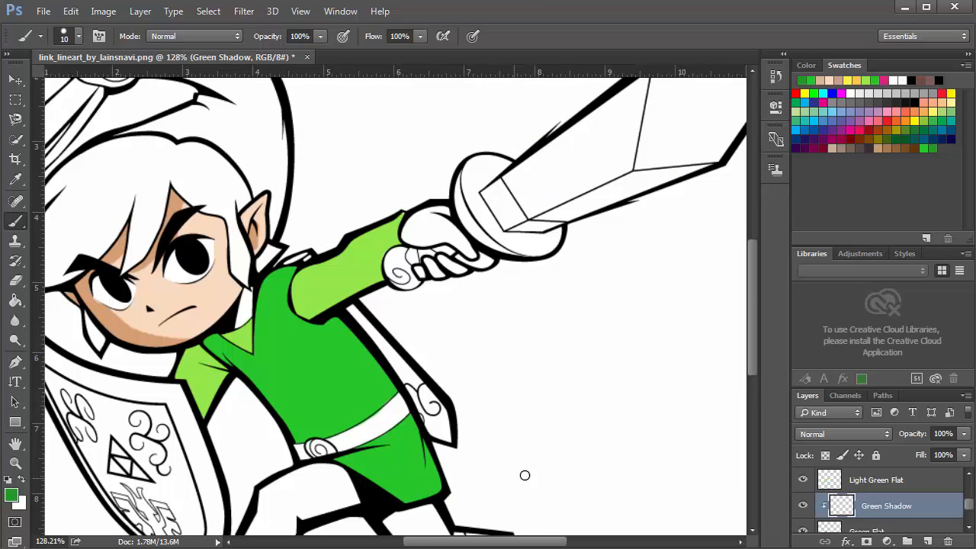
scroll(525, 475, down, 1)
scroll(876, 473, down, 1)
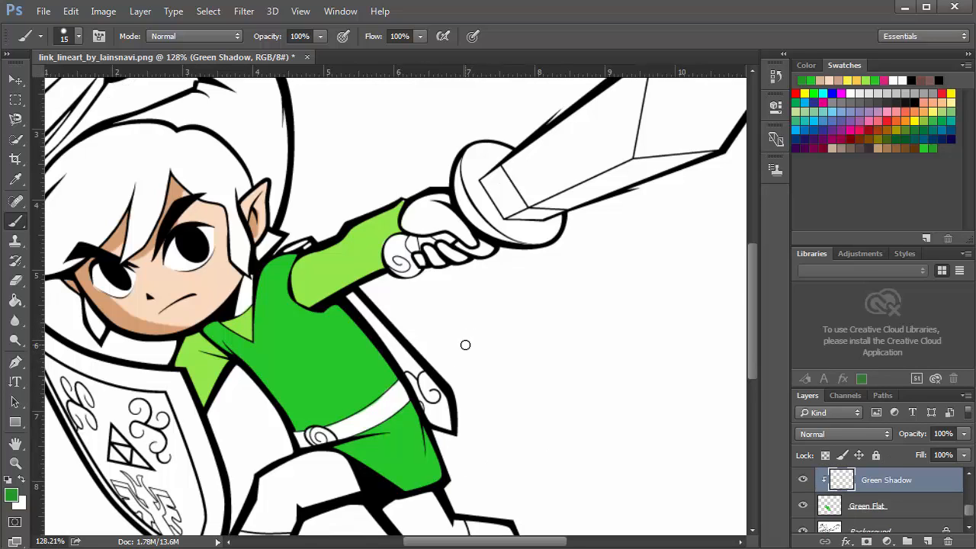
key(bracketright)
key(bracketright)
scroll(807, 530, down, 1)
mouse_move(542, 340)
mouse_down()
mouse_move(577, 272)
mouse_move(534, 372)
mouse_up()
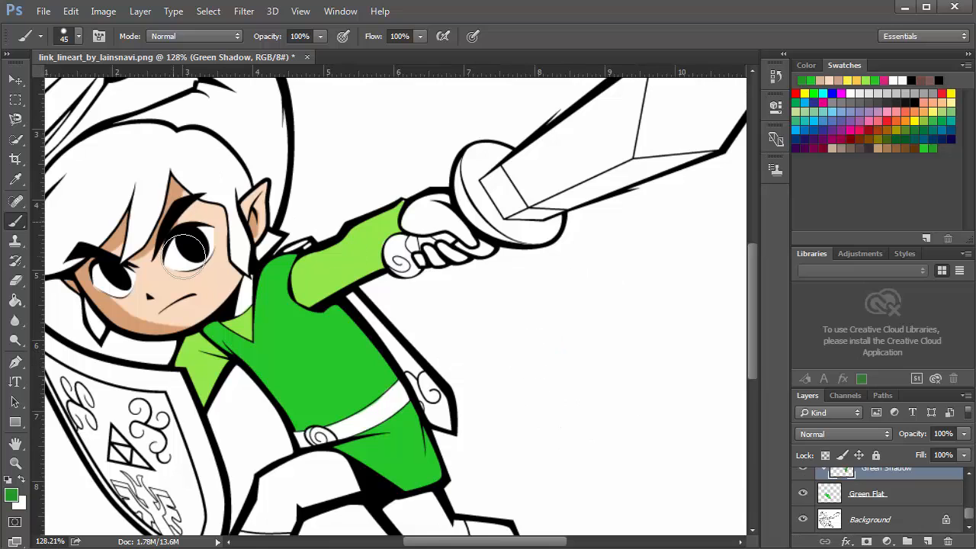
mouse_move(184, 258)
mouse_down()
mouse_move(165, 246)
mouse_move(164, 257)
mouse_move(70, 304)
mouse_move(194, 250)
mouse_move(296, 295)
mouse_up()
scroll(216, 299, up, 2)
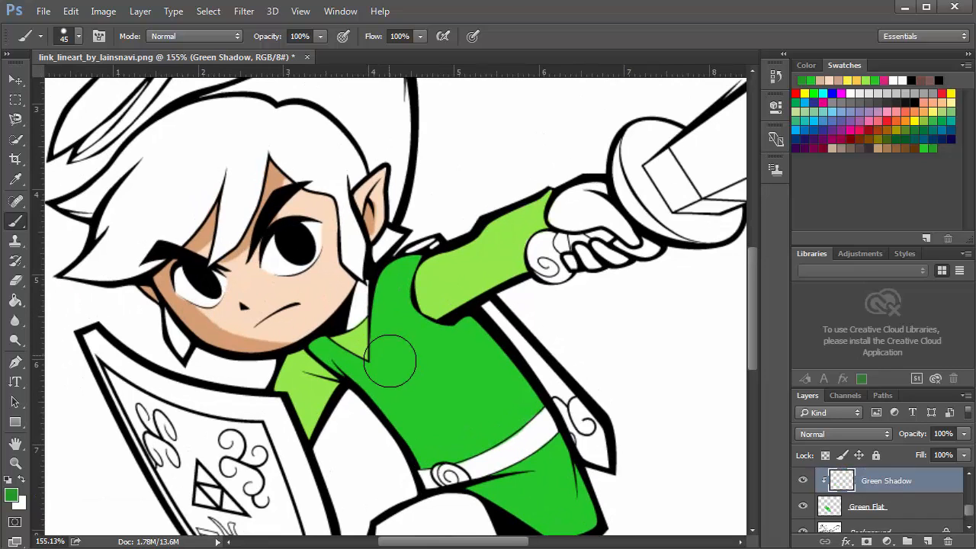
scroll(400, 362, up, 1)
scroll(478, 384, up, 1)
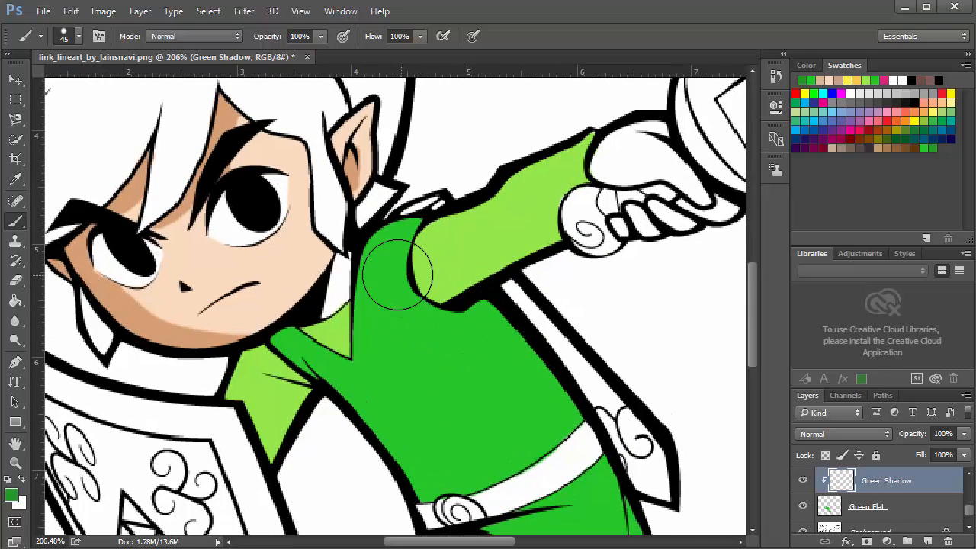
mouse_move(276, 334)
mouse_down()
mouse_move(313, 357)
mouse_move(380, 448)
mouse_move(402, 414)
mouse_up()
Extend the shirt shadow down to the lower edge of the tunic
scroll(403, 412, down, 3)
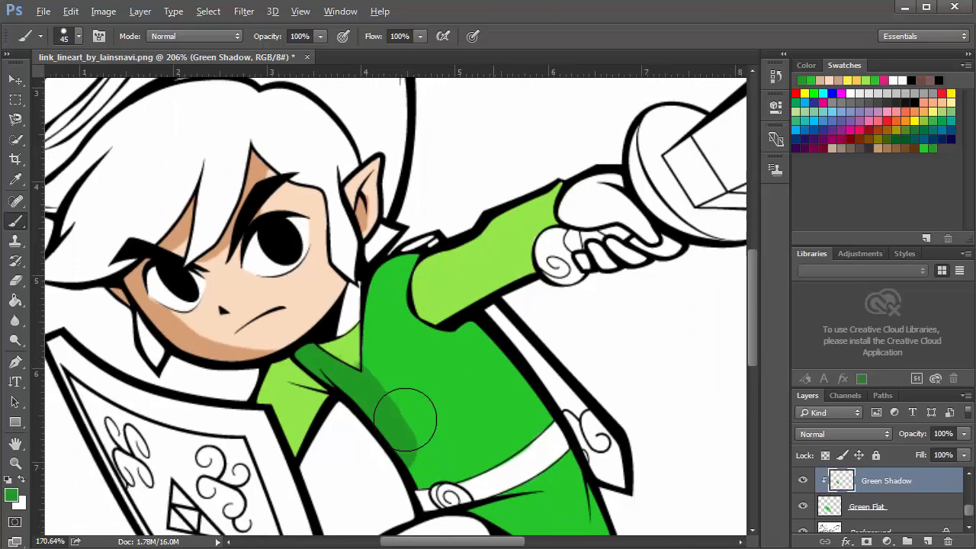
scroll(410, 413, down, 2)
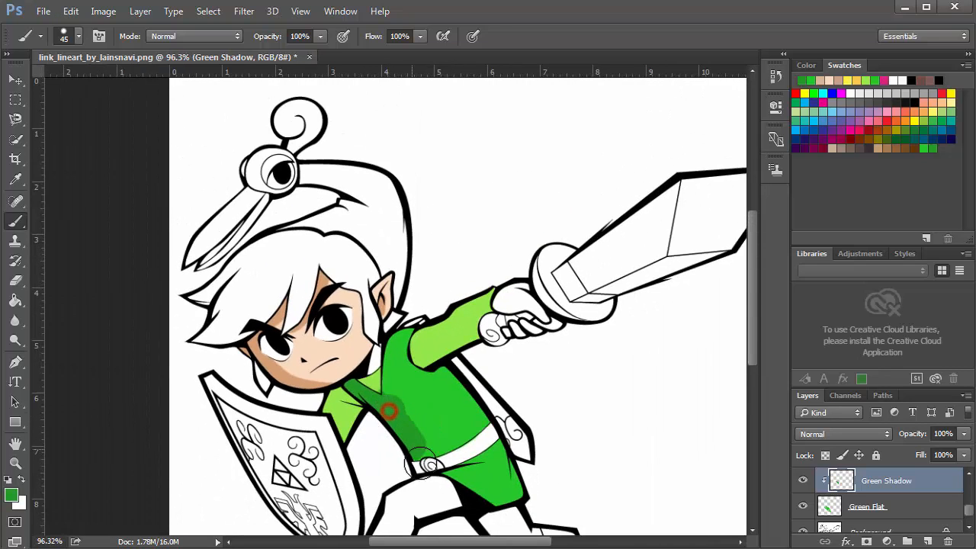
mouse_move(413, 437)
mouse_down()
mouse_move(375, 397)
mouse_move(448, 485)
mouse_move(458, 480)
mouse_move(450, 476)
mouse_move(485, 481)
mouse_move(548, 504)
mouse_move(459, 496)
mouse_up()
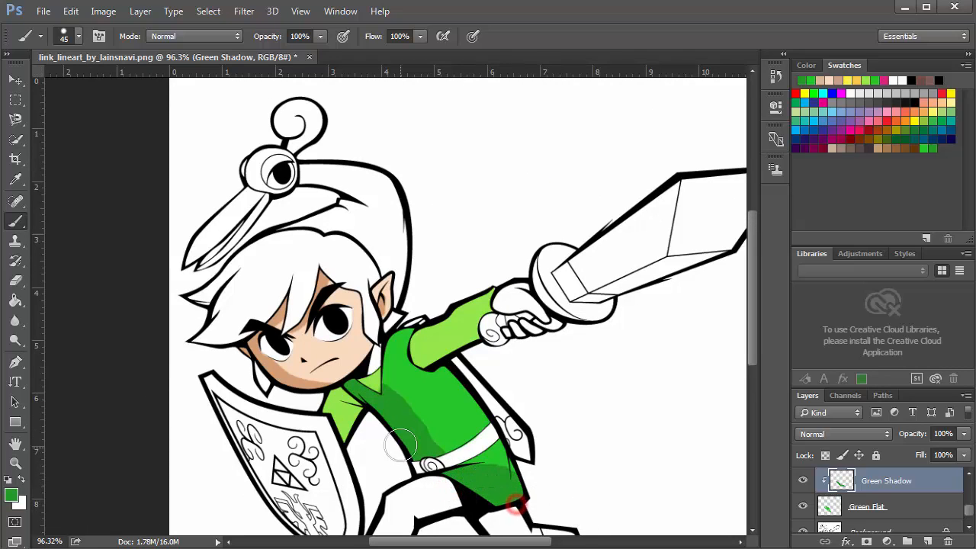
Shrink the brush to 10 px and paint extra dark green shadow strokes on the shirt's left side near the belt
key(bracketleft)
key(bracketleft)
key(bracketleft)
key(bracketleft)
key(bracketleft)
key(bracketleft)
key(bracketleft)
mouse_move(434, 406)
mouse_down()
mouse_move(398, 449)
mouse_move(430, 402)
mouse_up()
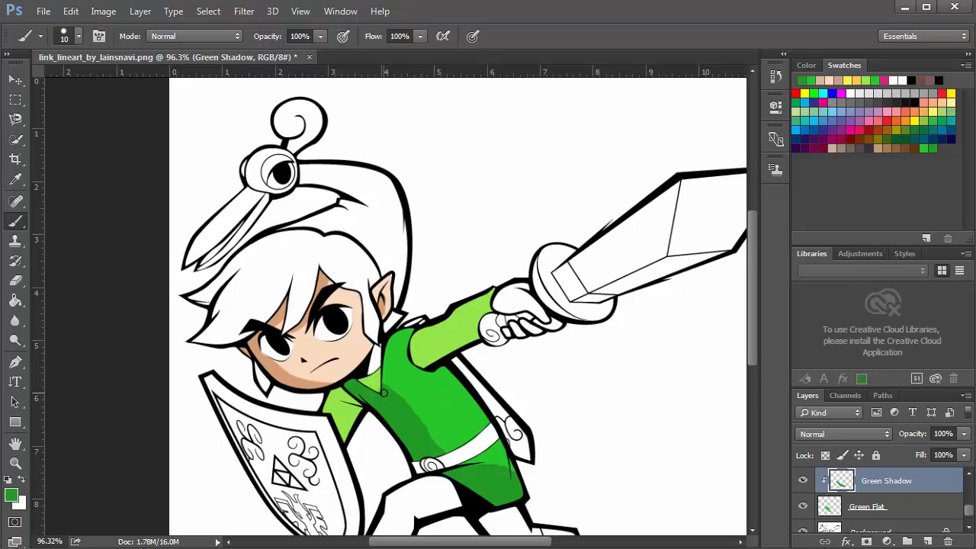
mouse_move(386, 391)
mouse_down()
mouse_move(434, 435)
mouse_move(408, 425)
mouse_up()
drag(383, 393, 450, 447)
Zoom in on the shadow's lower end and add a small brush dab to its edge
scroll(448, 447, up, 5)
scroll(446, 444, up, 2)
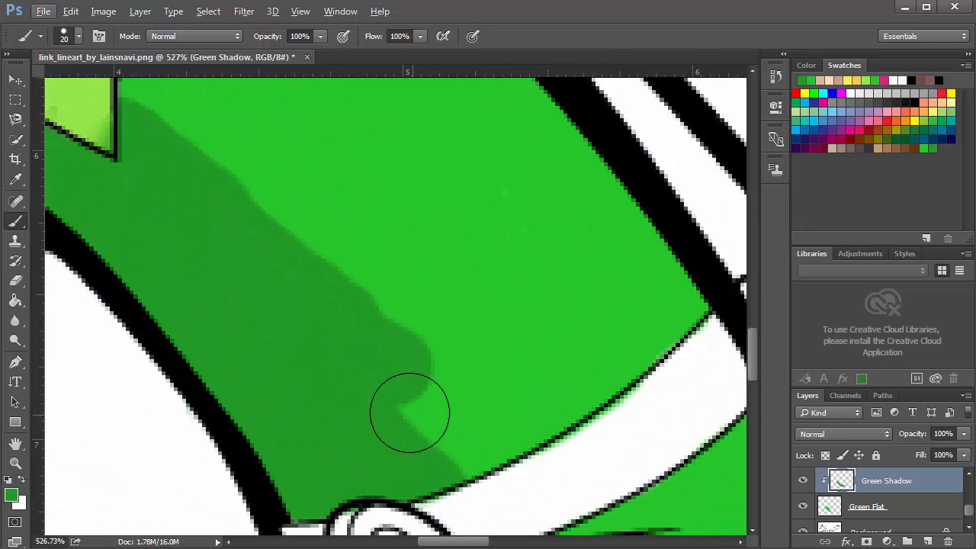
key(alt+e)
click(431, 391)
key(e)
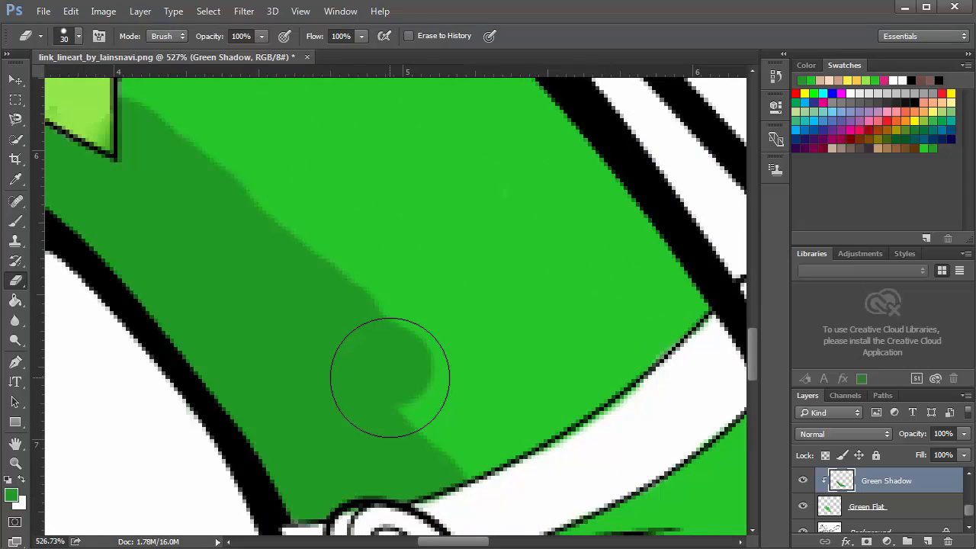
key(b)
key(bracketleft)
key(bracketleft)
key(bracketleft)
key(bracketleft)
key(bracketleft)
key(bracketleft)
key(bracketleft)
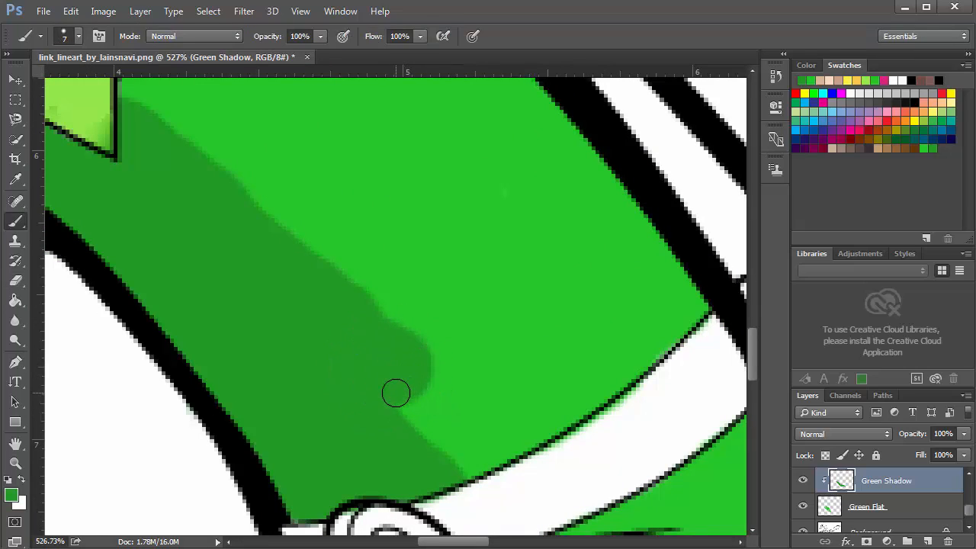
drag(396, 393, 503, 397)
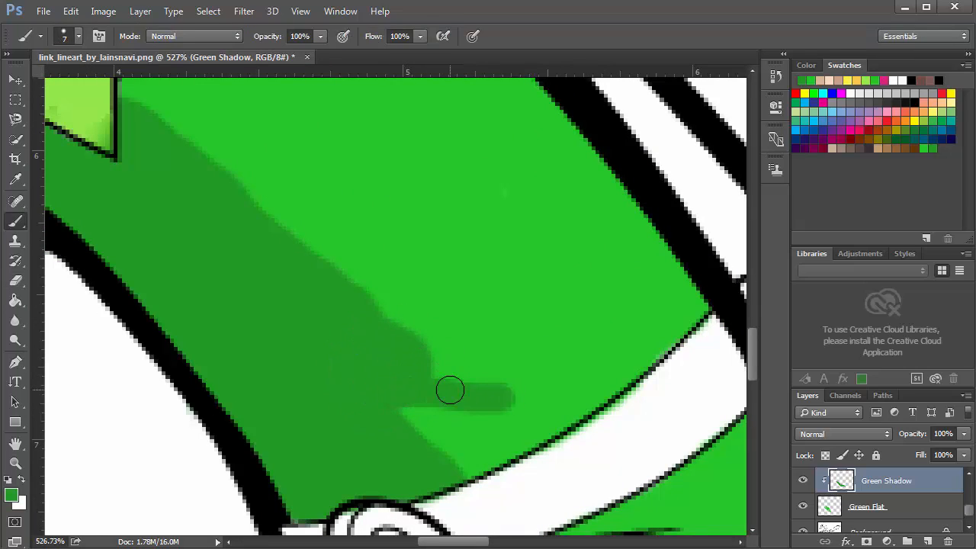
key(ctrl+z)
With a 6 px Eraser, trim the shadow's bump near the belt and carve a jagged upper edge along the shirt
key(e)
click(407, 387)
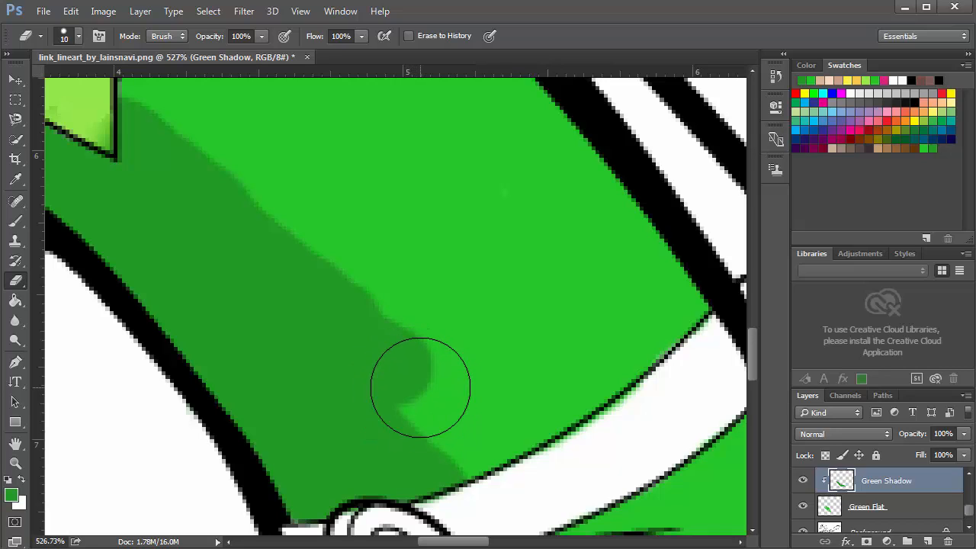
key(bracketleft)
key(bracketleft)
key(bracketleft)
key(bracketleft)
drag(432, 391, 393, 390)
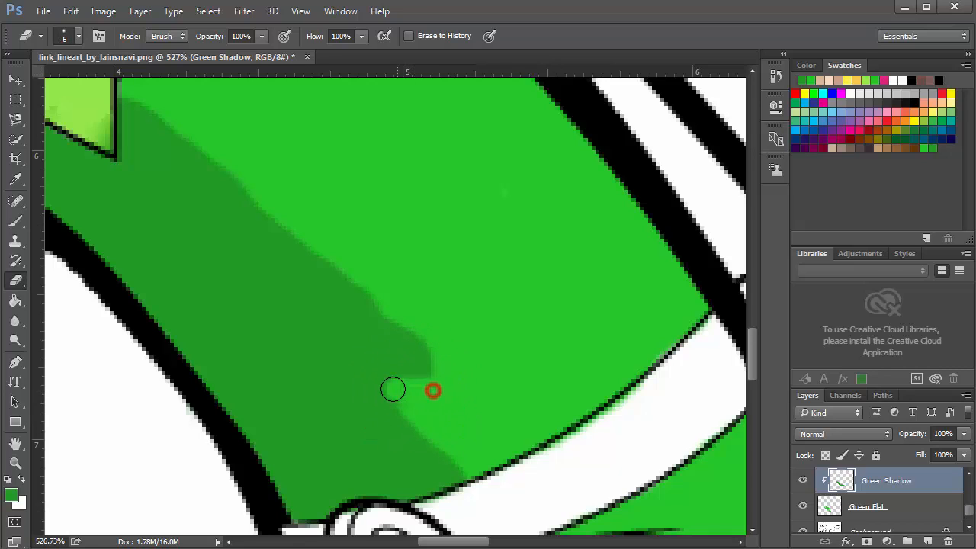
mouse_move(447, 368)
mouse_down()
mouse_move(367, 312)
mouse_move(177, 133)
mouse_up()
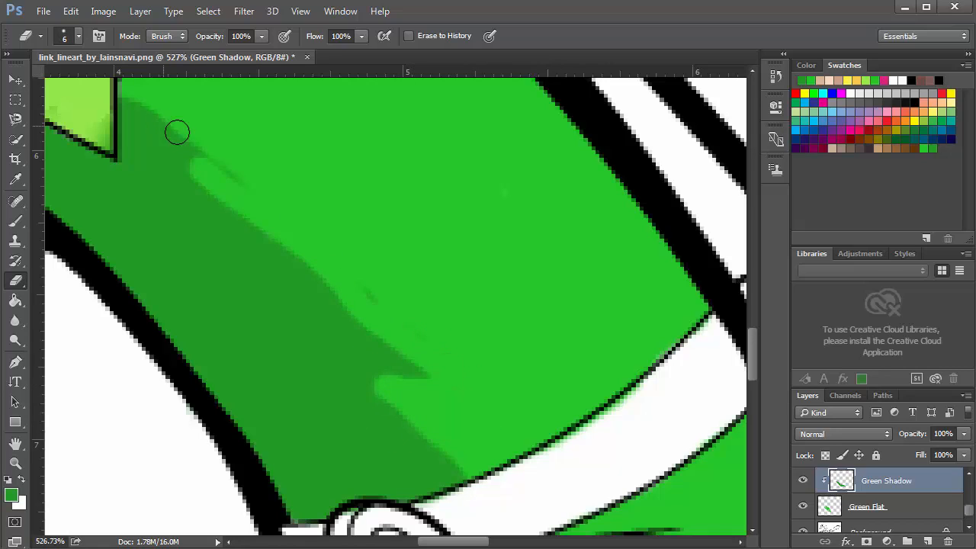
mouse_move(435, 329)
mouse_down()
mouse_move(305, 246)
mouse_move(131, 99)
mouse_move(194, 156)
mouse_up()
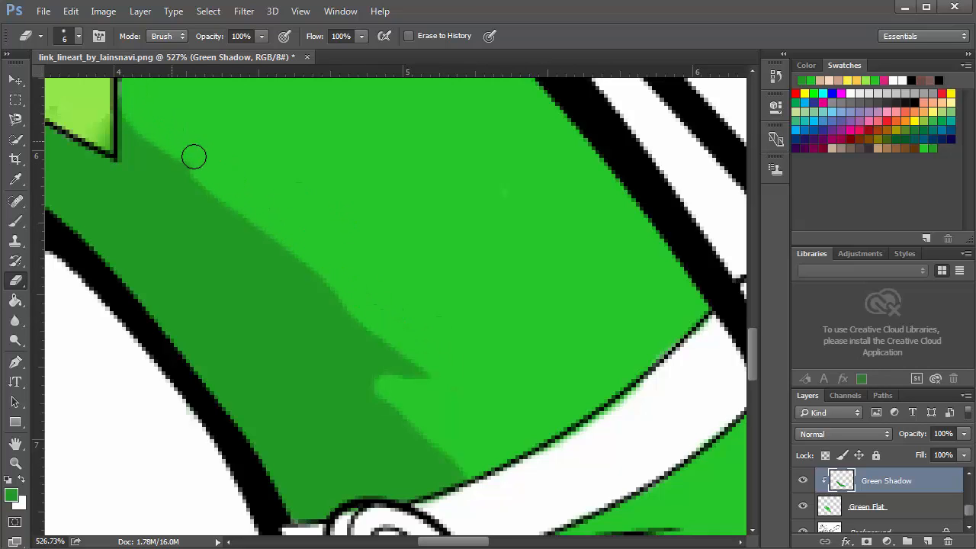
Fit the canvas on screen and make the Hair Flat layer visible again
key(ctrl+0)
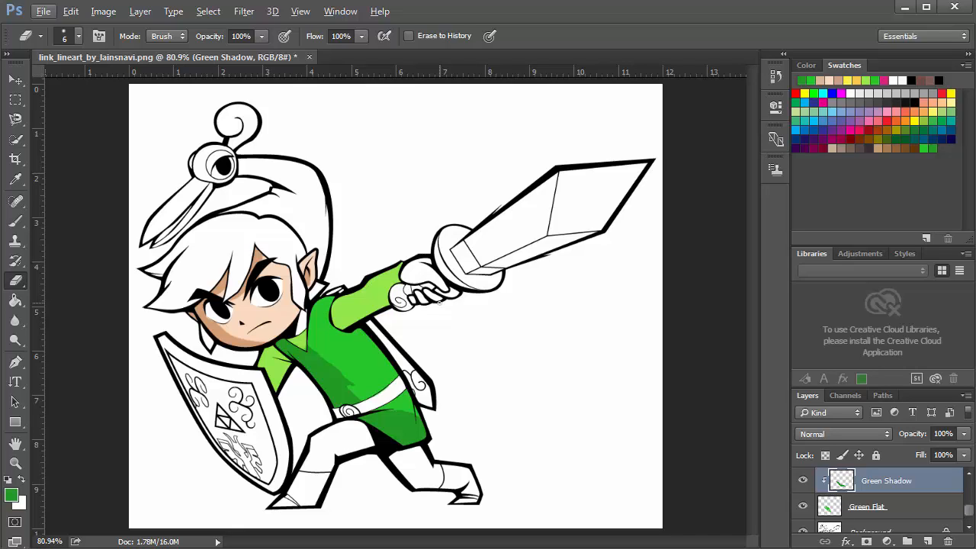
scroll(946, 518, up, 5)
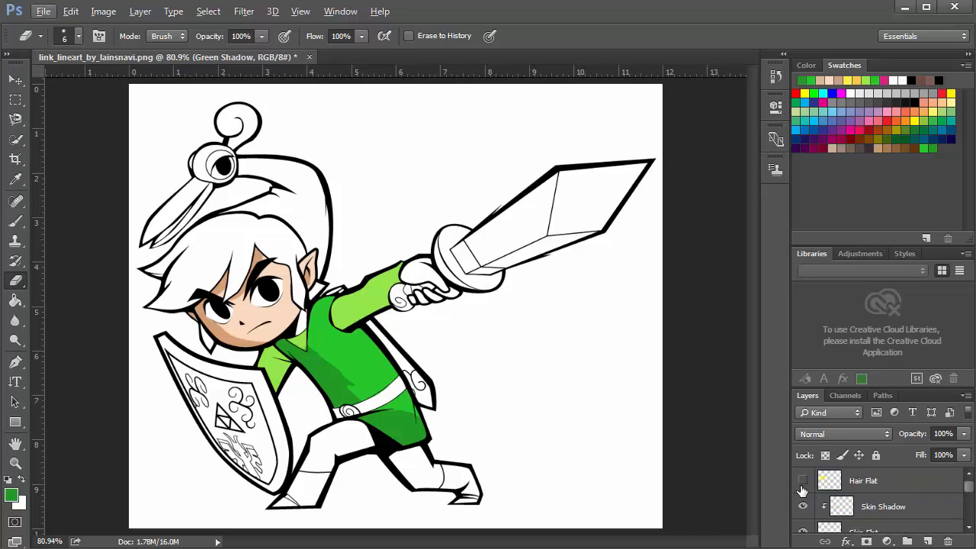
click(803, 482)
scroll(806, 490, down, 5)
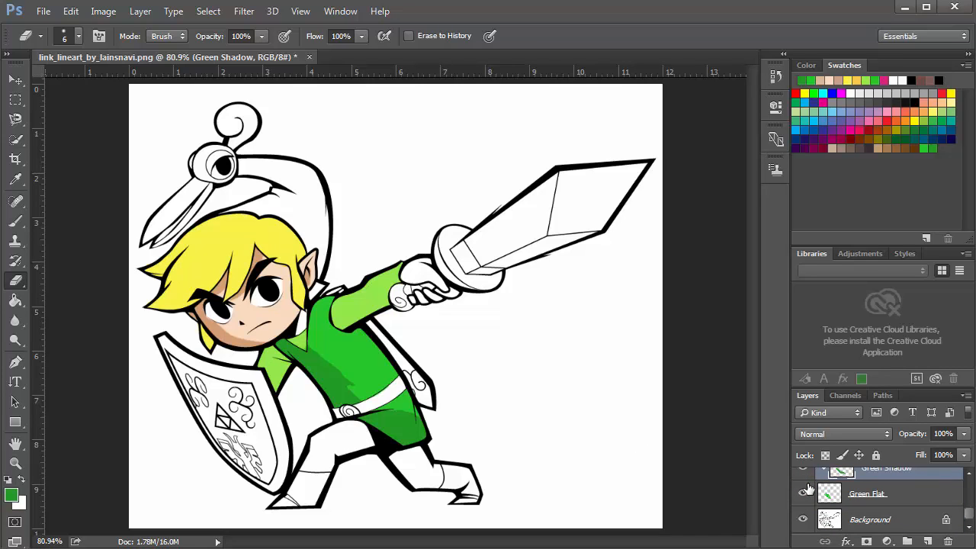